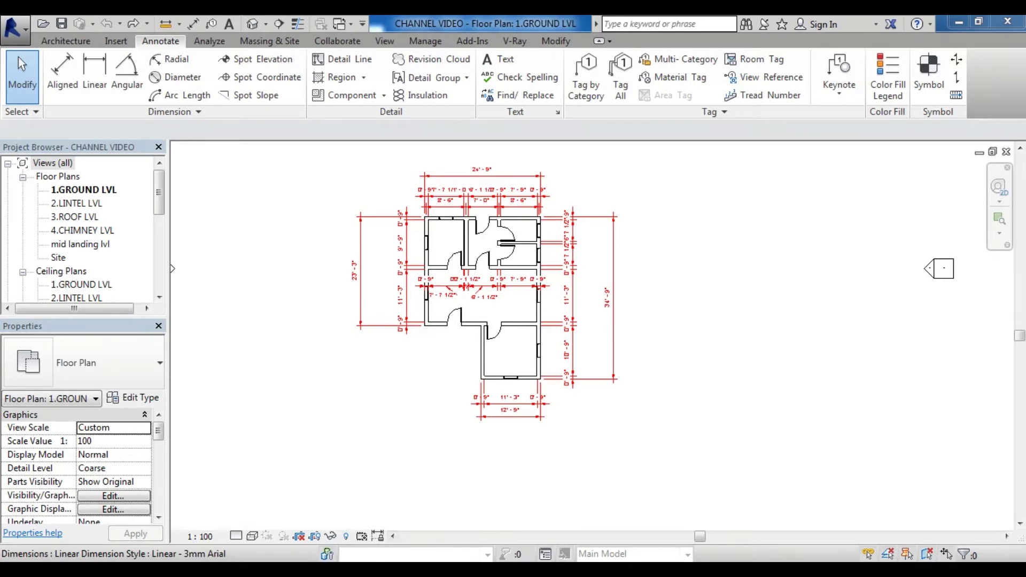
Step: Pan and zoom across the plan to bring the whole ground floor into view
{"action": "mouse_move", "coordinate": [470, 283]}
{"action": "middle_mouse_down"}
{"action": "mouse_move", "coordinate": [266, 358]}
{"action": "mouse_move", "coordinate": [267, 369]}
{"action": "middle_mouse_up"}
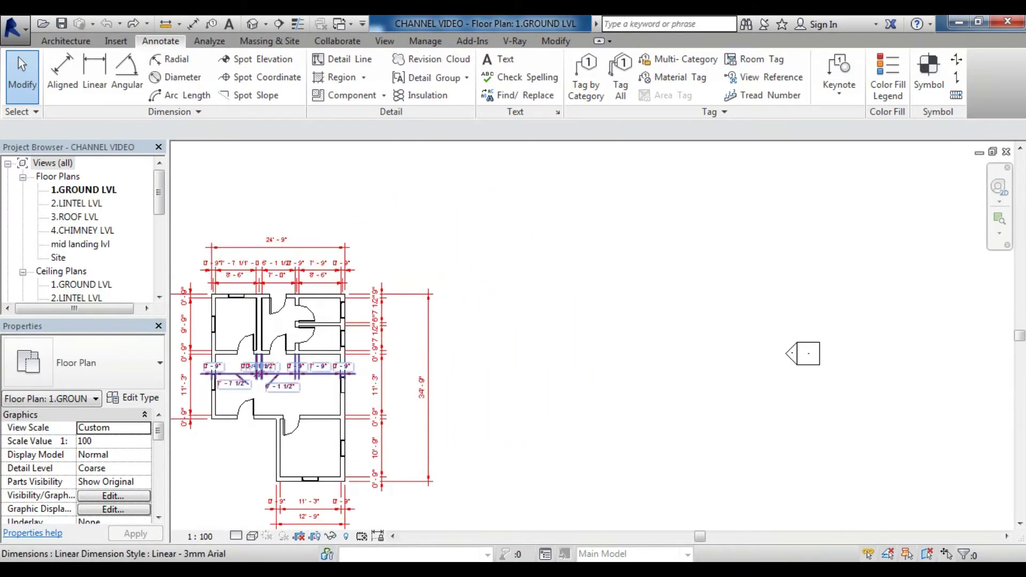
{"action": "scroll", "coordinate": [326, 513], "scroll_direction": "up", "scroll_amount": 3}
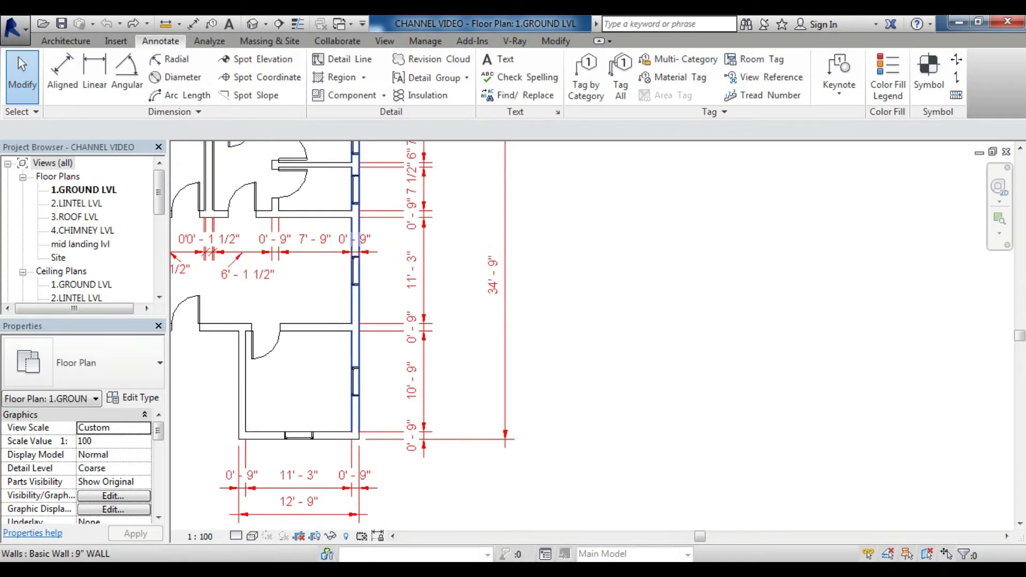
{"action": "scroll", "coordinate": [355, 327], "scroll_direction": "down", "scroll_amount": 3}
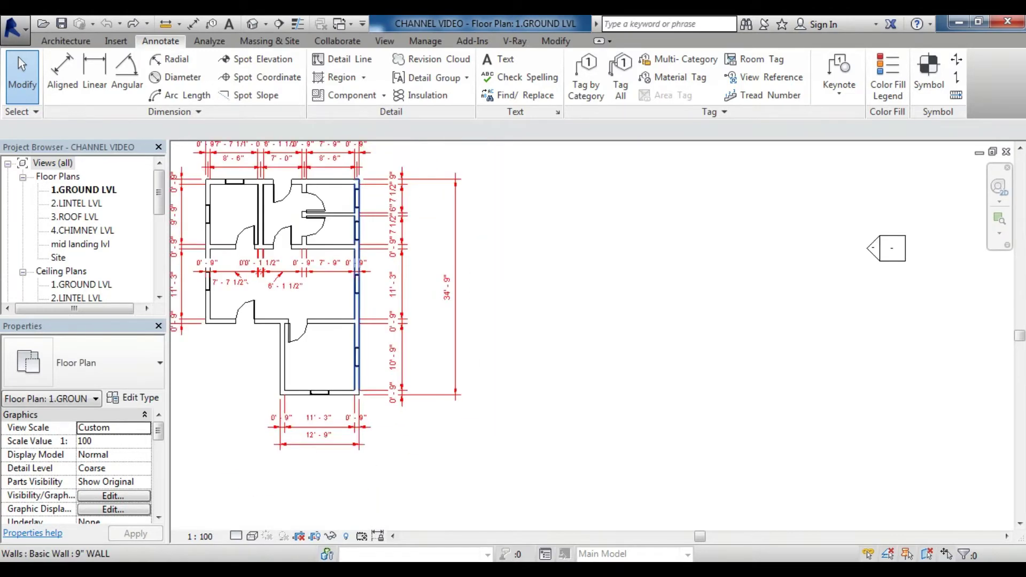
{"action": "middle_click_drag", "start_coordinate": [355, 327], "coordinate": [436, 342]}
{"action": "scroll", "coordinate": [435, 342], "scroll_direction": "up", "scroll_amount": 4}
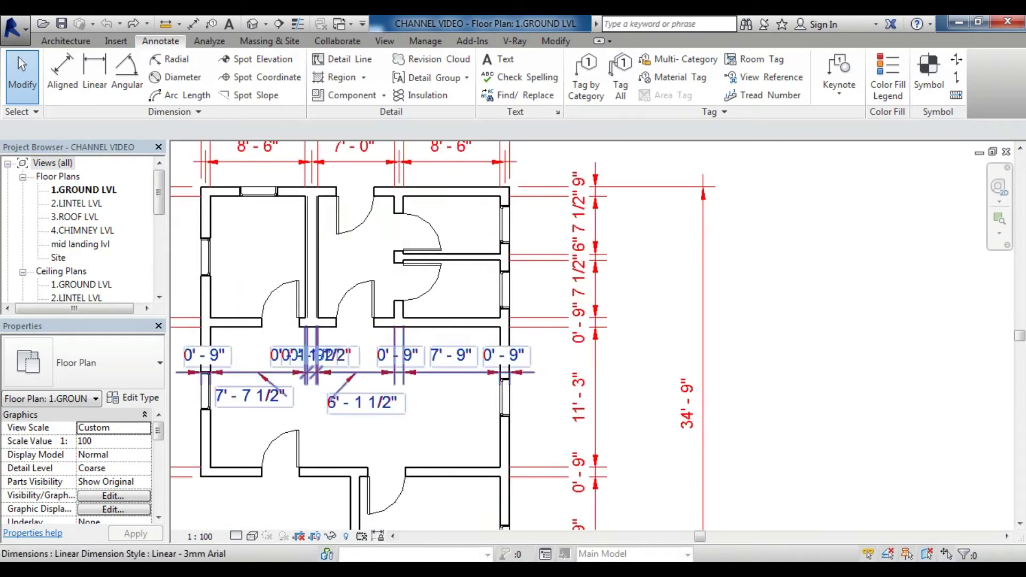
{"action": "scroll", "coordinate": [342, 363], "scroll_direction": "down", "scroll_amount": 3}
{"action": "middle_click_drag", "start_coordinate": [342, 363], "coordinate": [422, 411]}
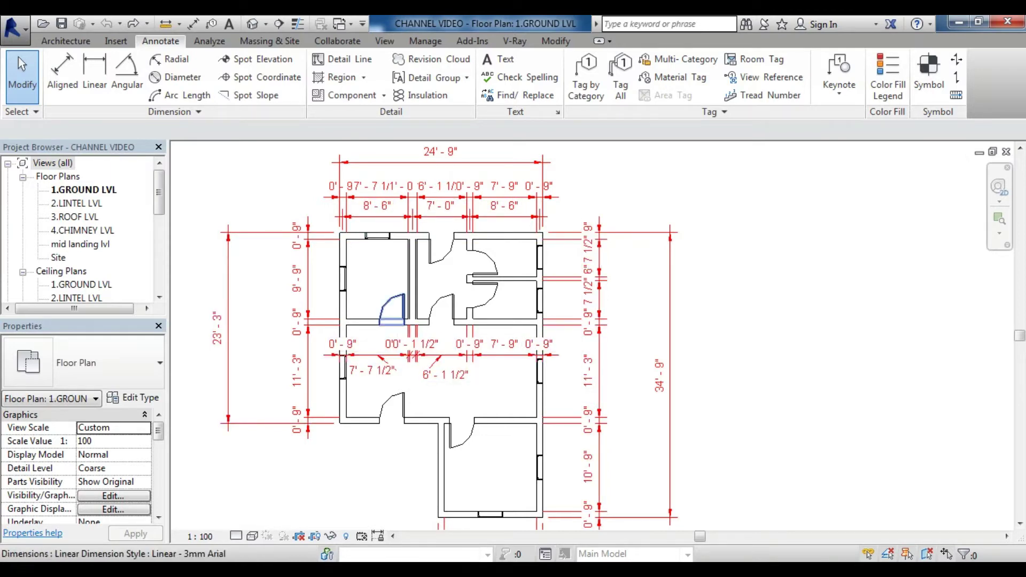
Step: Zoom in on the upper rooms and inspect the 8'-6" / 7'-0" / 8'-6" dimension chain
{"action": "scroll", "coordinate": [321, 267], "scroll_direction": "up", "scroll_amount": 1}
{"action": "scroll", "coordinate": [320, 267], "scroll_direction": "up", "scroll_amount": 1}
{"action": "mouse_move", "coordinate": [481, 267]}
{"action": "middle_mouse_down"}
{"action": "mouse_move", "coordinate": [457, 313]}
{"action": "mouse_move", "coordinate": [473, 353]}
{"action": "middle_mouse_up"}
{"action": "scroll", "coordinate": [582, 347], "scroll_direction": "down", "scroll_amount": 1}
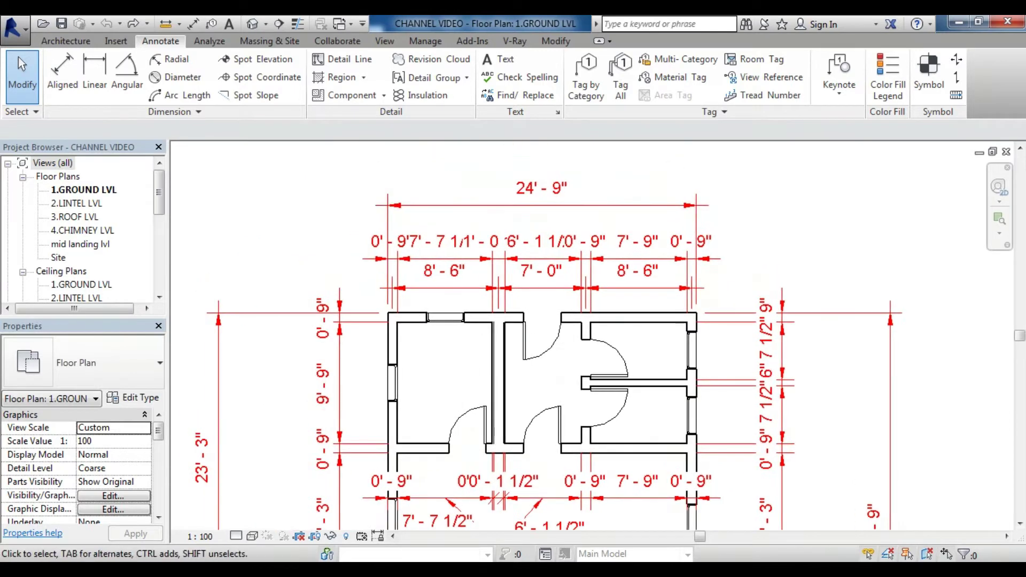
{"action": "scroll", "coordinate": [506, 368], "scroll_direction": "up", "scroll_amount": 1}
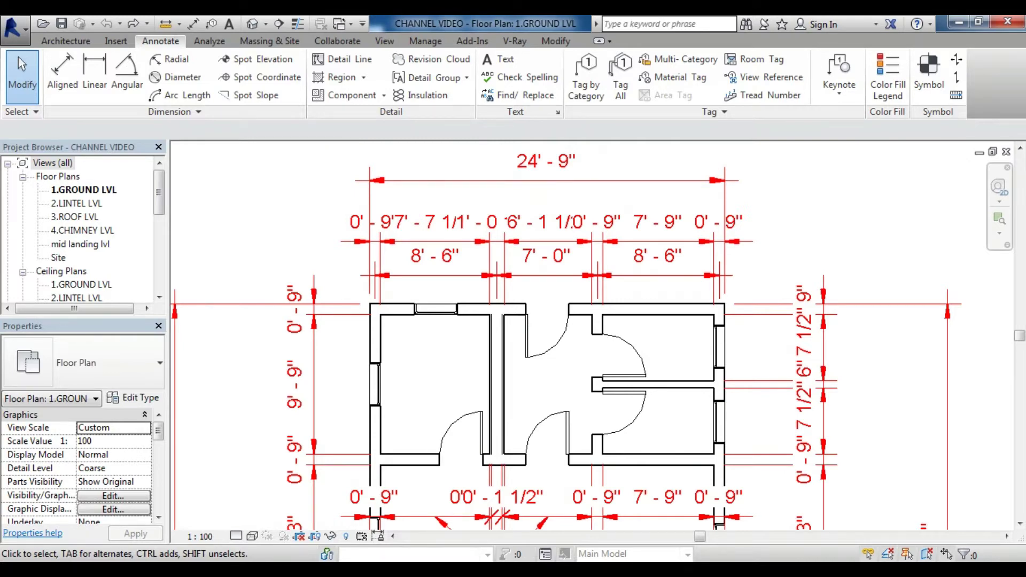
{"action": "scroll", "coordinate": [828, 427], "scroll_direction": "up", "scroll_amount": 2}
{"action": "middle_click_drag", "start_coordinate": [694, 400], "coordinate": [647, 346]}
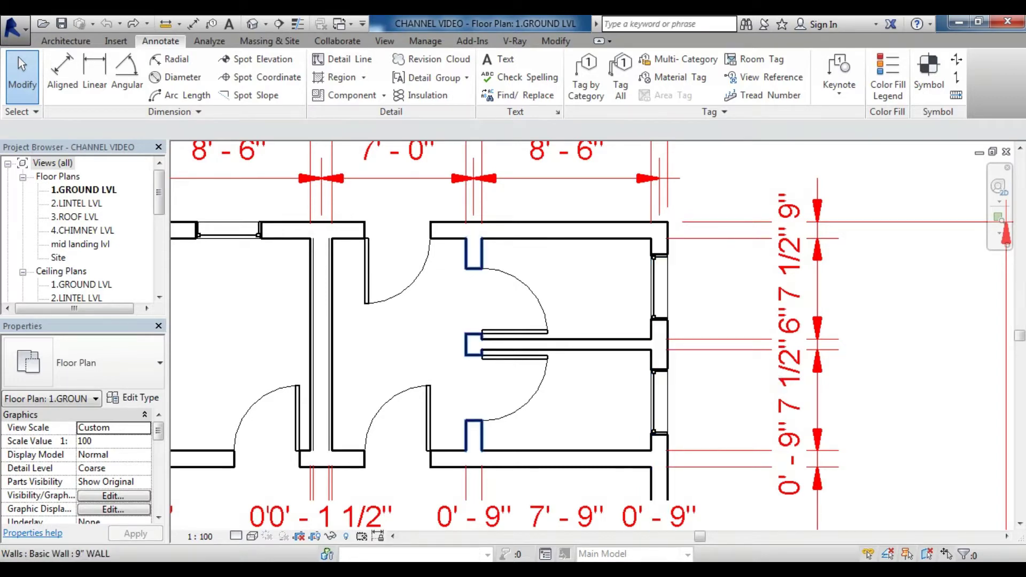
{"action": "scroll", "coordinate": [487, 457], "scroll_direction": "down", "scroll_amount": 2}
{"action": "scroll", "coordinate": [487, 457], "scroll_direction": "down", "scroll_amount": 2}
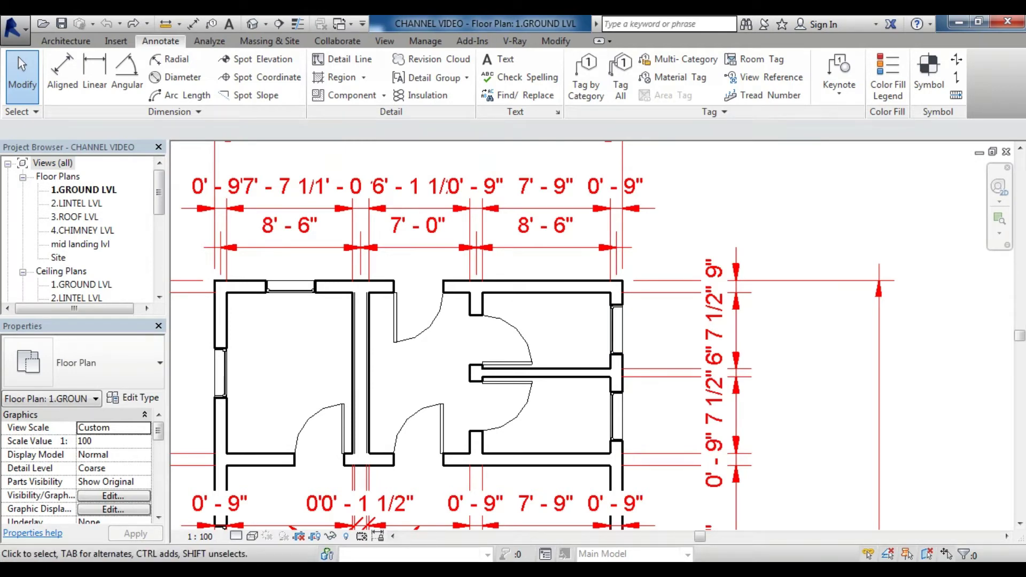
{"action": "scroll", "coordinate": [500, 321], "scroll_direction": "down", "scroll_amount": 2}
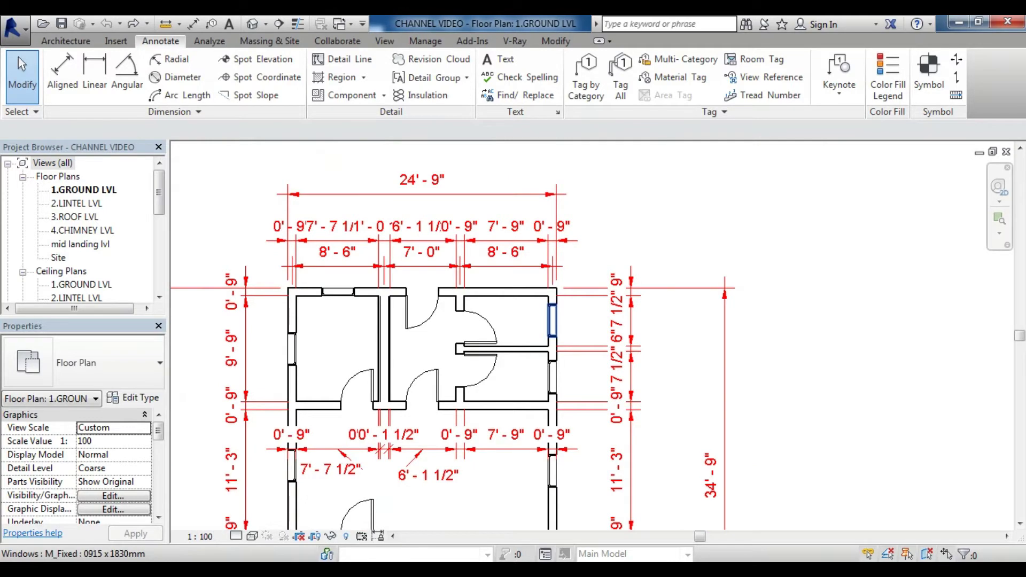
{"action": "scroll", "coordinate": [481, 321], "scroll_direction": "down", "scroll_amount": 2}
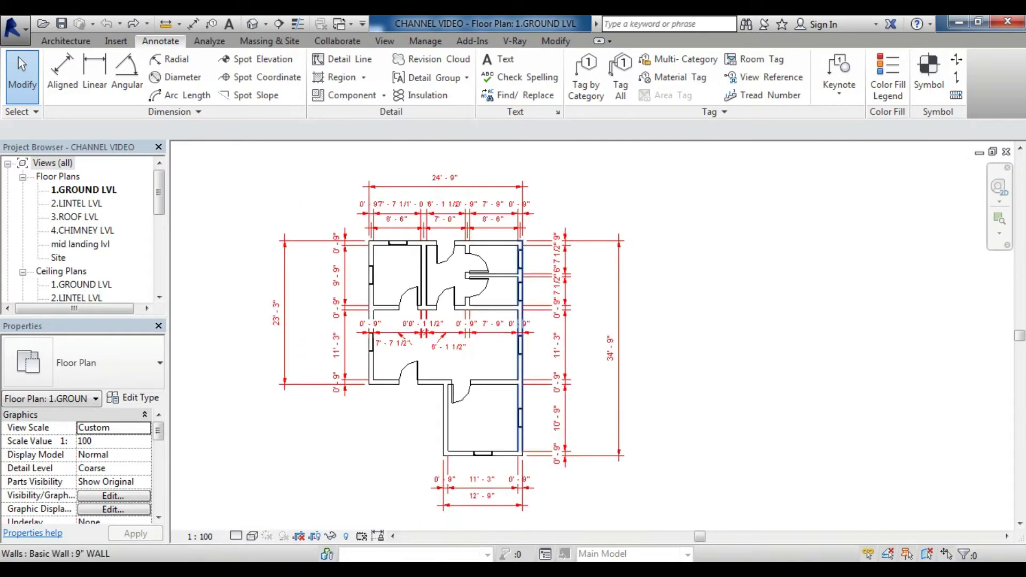
{"action": "left_click", "coordinate": [489, 205]}
{"action": "scroll", "coordinate": [489, 176], "scroll_direction": "up", "scroll_amount": 2}
{"action": "key", "text": "Escape"}
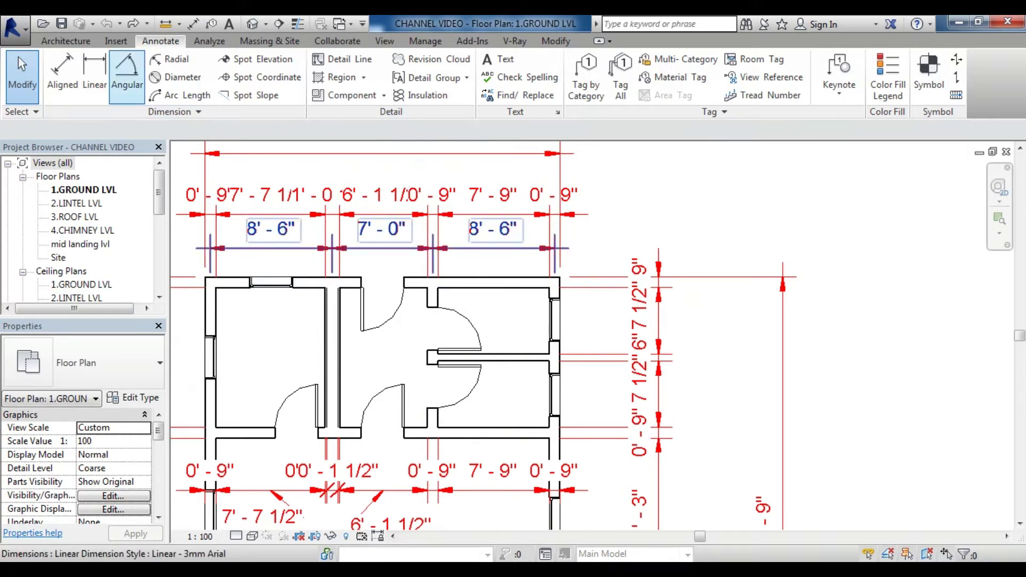
Step: Place a 90.00° angular dimension between the top and right walls at the top-right corner
{"action": "left_click", "coordinate": [126, 72]}
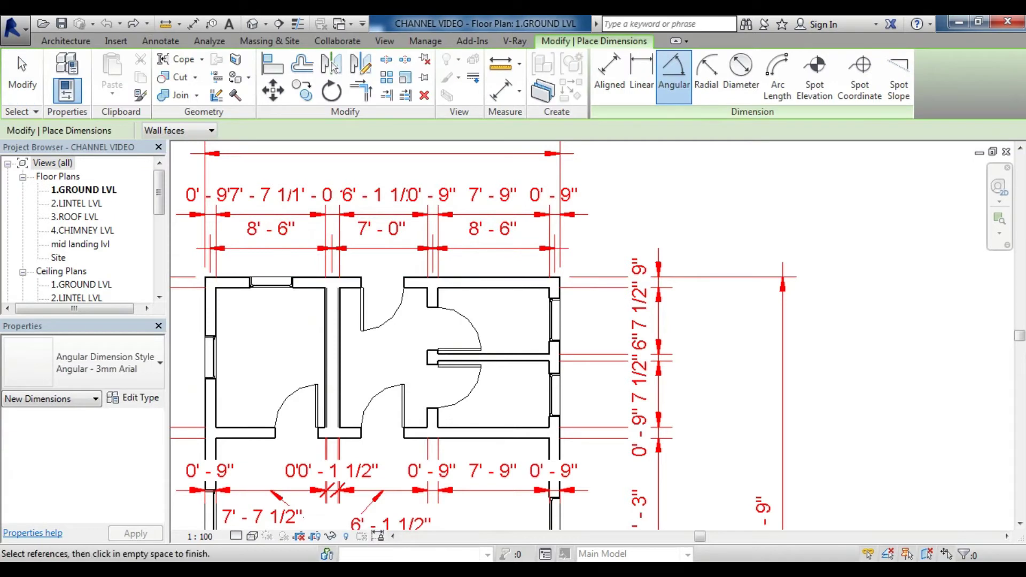
{"action": "left_click", "coordinate": [270, 288]}
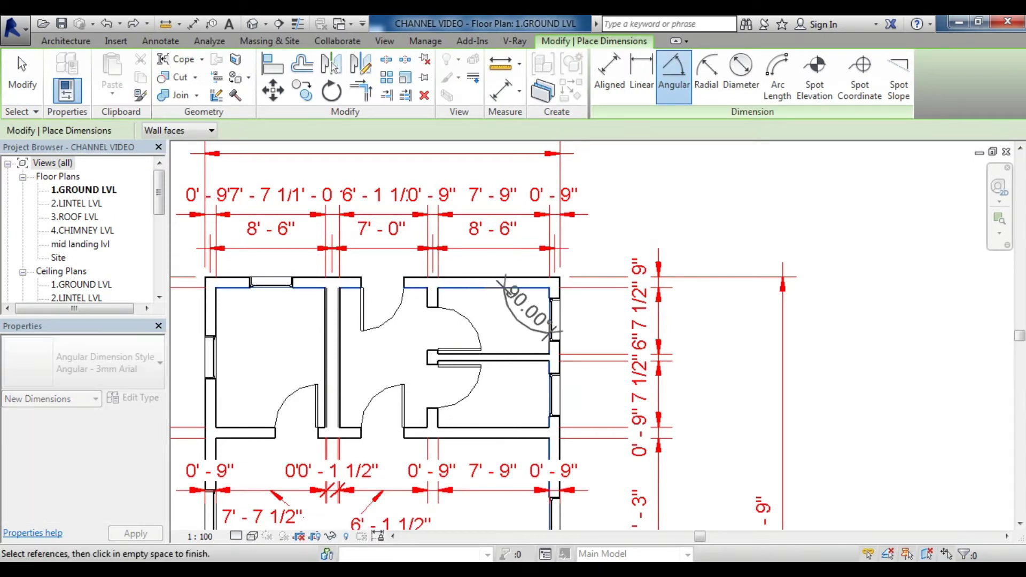
{"action": "left_click", "coordinate": [529, 310]}
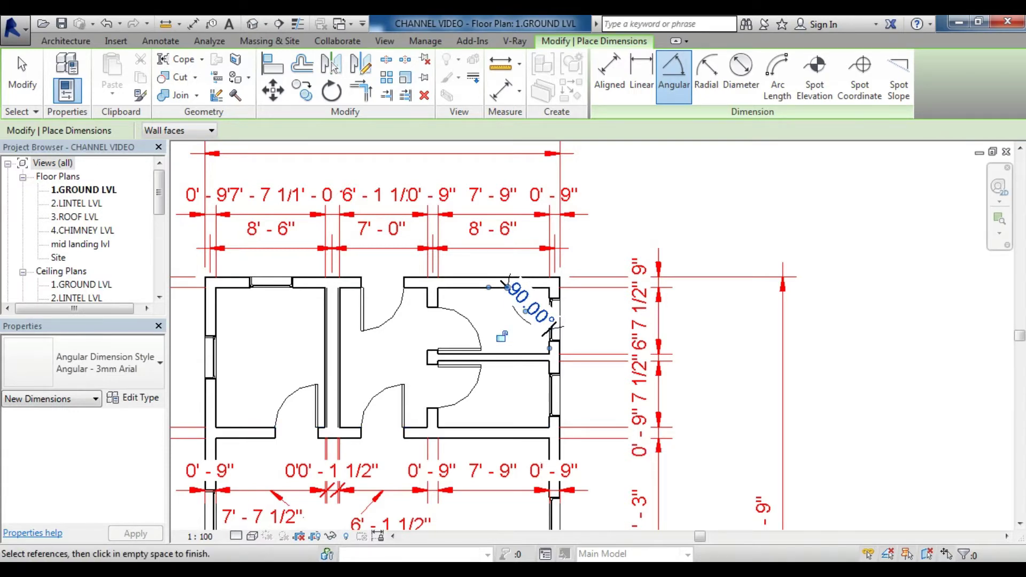
Step: Open the type properties of the Angular - 3mm Arial dimension style
{"action": "scroll", "coordinate": [571, 300], "scroll_direction": "up", "scroll_amount": 1}
{"action": "scroll", "coordinate": [571, 300], "scroll_direction": "up", "scroll_amount": 1}
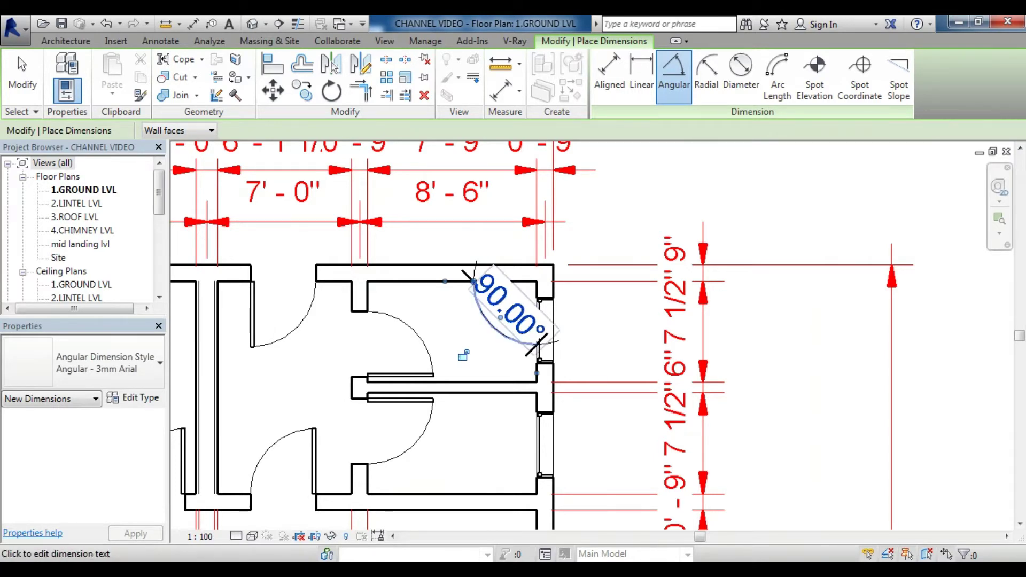
{"action": "left_click", "coordinate": [133, 397]}
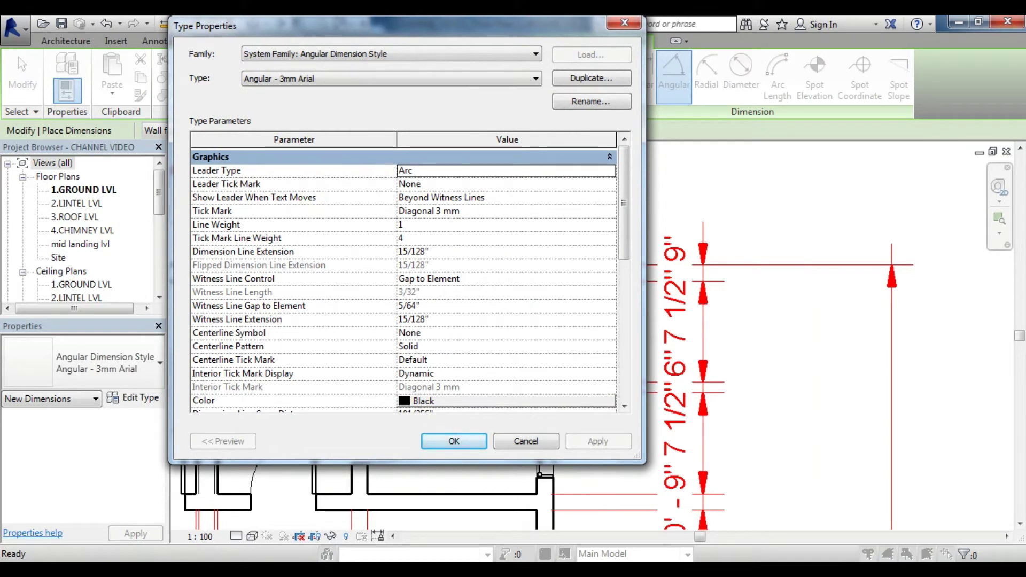
{"action": "left_click", "coordinate": [609, 170]}
{"action": "left_click", "coordinate": [407, 185]}
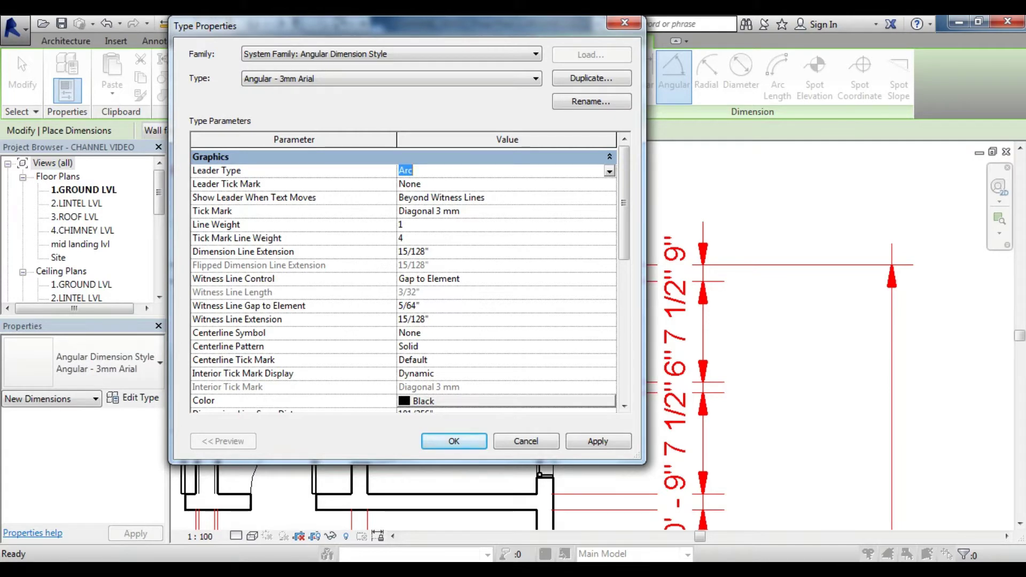
{"action": "scroll", "coordinate": [403, 273], "scroll_direction": "down", "scroll_amount": 2}
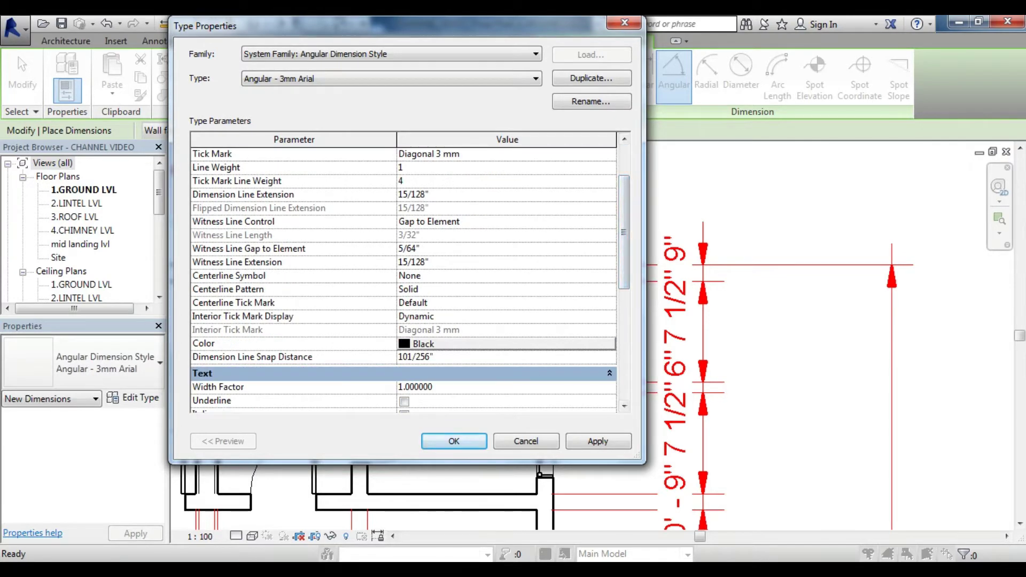
{"action": "left_click_drag", "start_coordinate": [406, 25], "coordinate": [131, 26]}
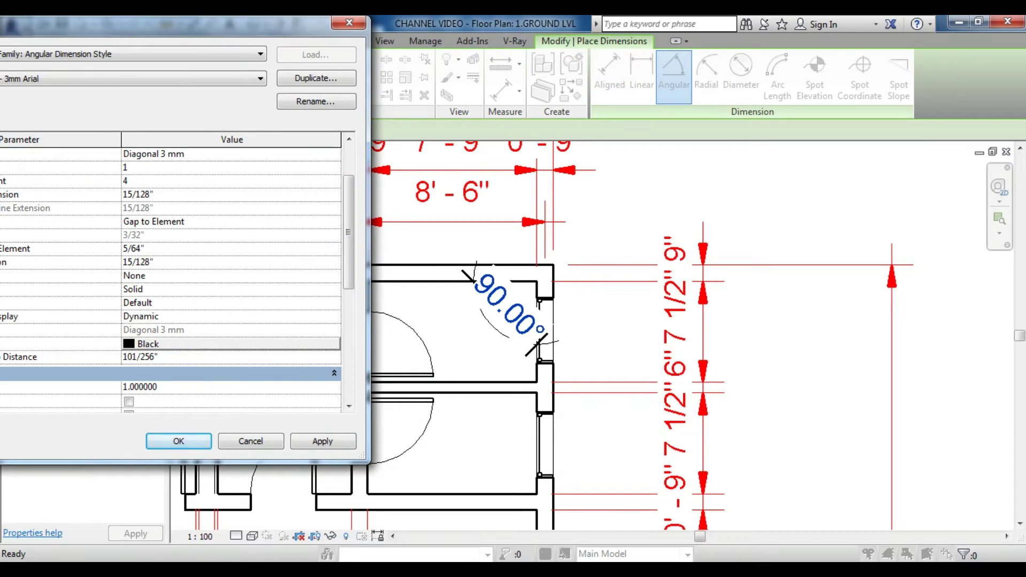
{"action": "left_click_drag", "start_coordinate": [130, 25], "coordinate": [394, 36]}
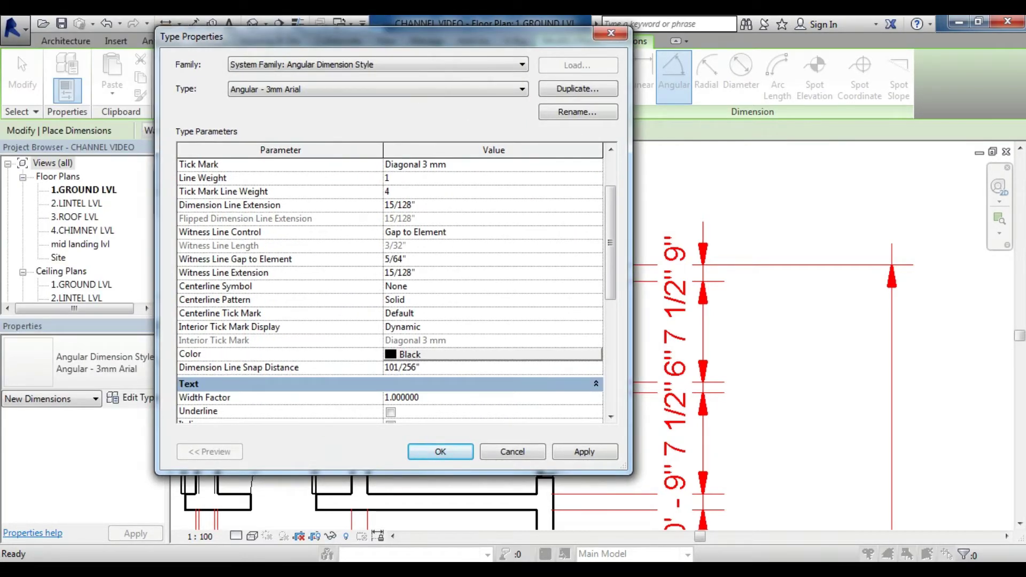
{"action": "scroll", "coordinate": [390, 289], "scroll_direction": "up", "scroll_amount": 2}
{"action": "scroll", "coordinate": [396, 288], "scroll_direction": "down", "scroll_amount": 1}
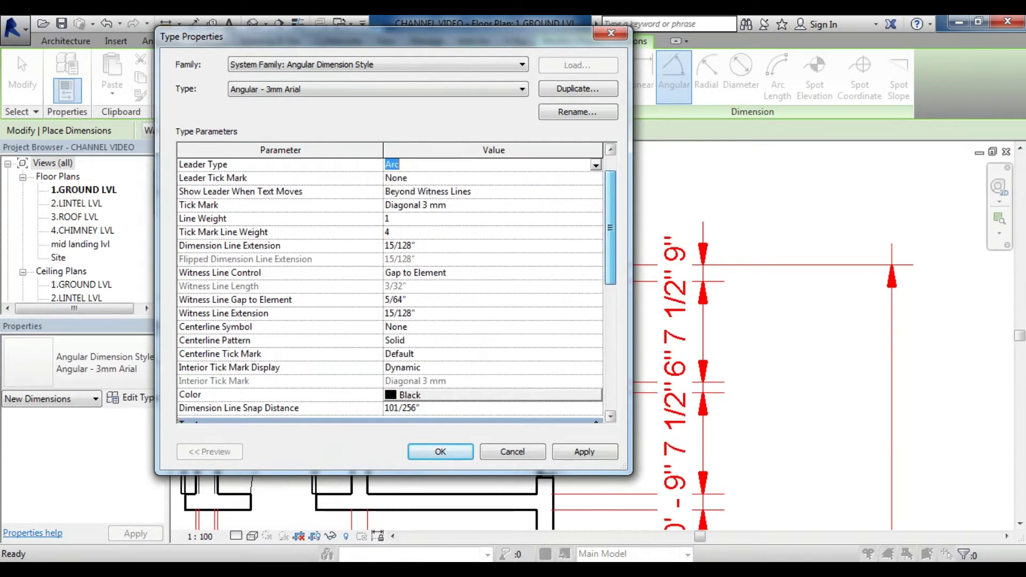
{"action": "scroll", "coordinate": [396, 289], "scroll_direction": "down", "scroll_amount": 1}
{"action": "scroll", "coordinate": [396, 289], "scroll_direction": "down", "scroll_amount": 2}
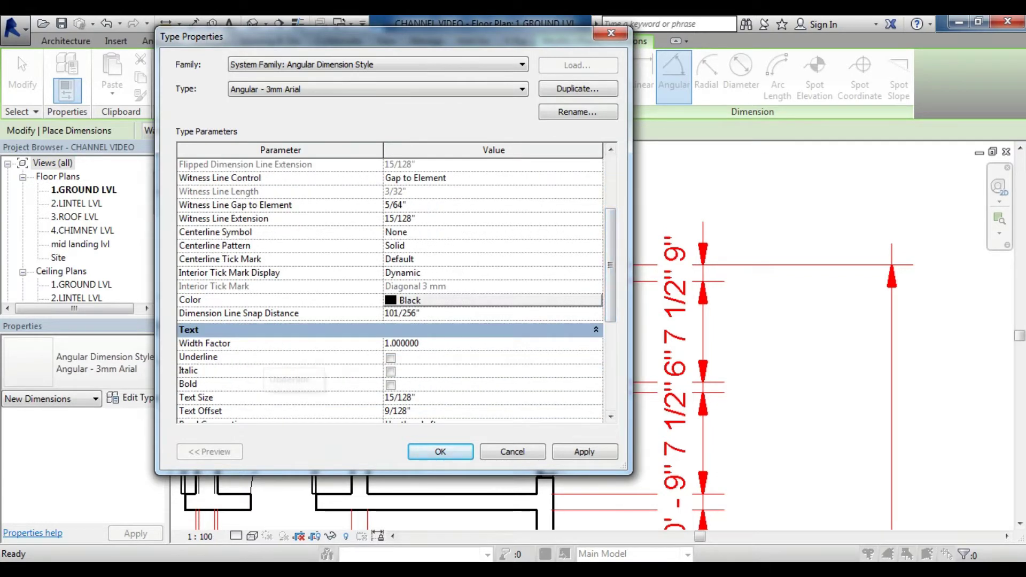
{"action": "left_click_drag", "start_coordinate": [374, 36], "coordinate": [189, 27]}
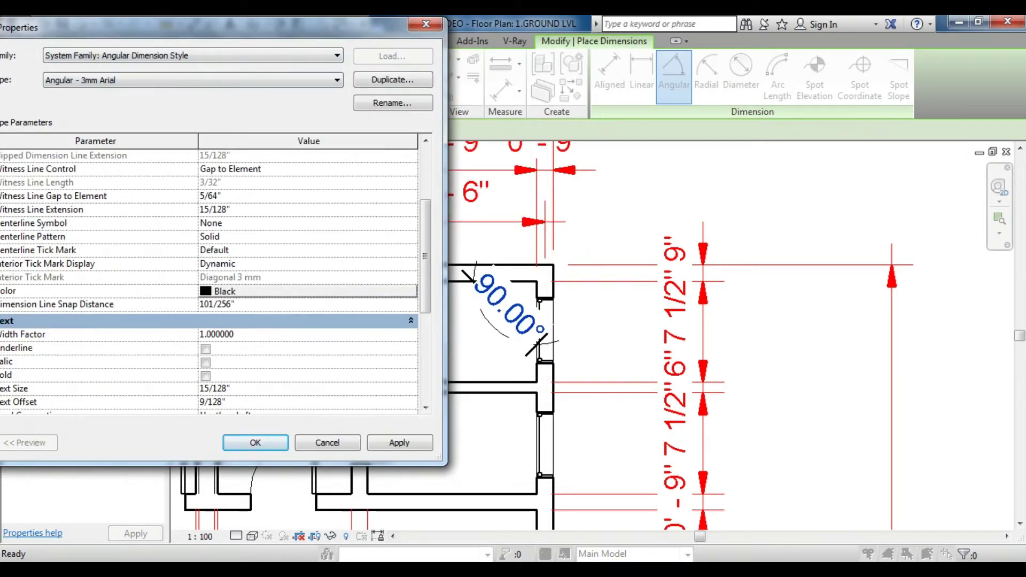
{"action": "left_click_drag", "start_coordinate": [189, 27], "coordinate": [438, 26]}
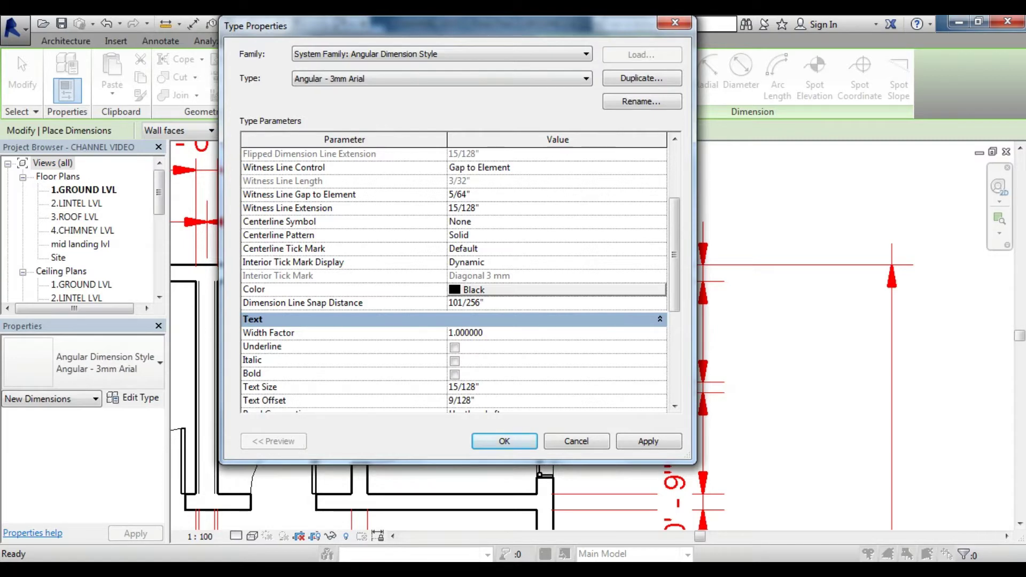
{"action": "scroll", "coordinate": [675, 278], "scroll_direction": "down", "scroll_amount": 2}
{"action": "scroll", "coordinate": [454, 278], "scroll_direction": "down", "scroll_amount": 1}
{"action": "scroll", "coordinate": [455, 278], "scroll_direction": "down", "scroll_amount": 1}
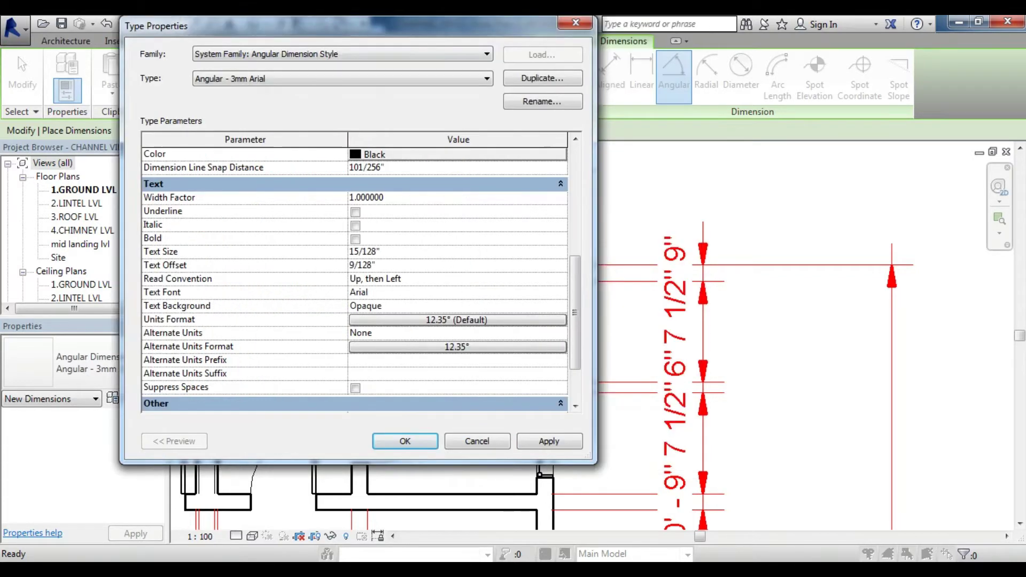
Step: Reposition the Angular - 3mm Arial type properties window to compare it with the plan's angular dimension
{"action": "left_click_drag", "start_coordinate": [374, 26], "coordinate": [40, 25]}
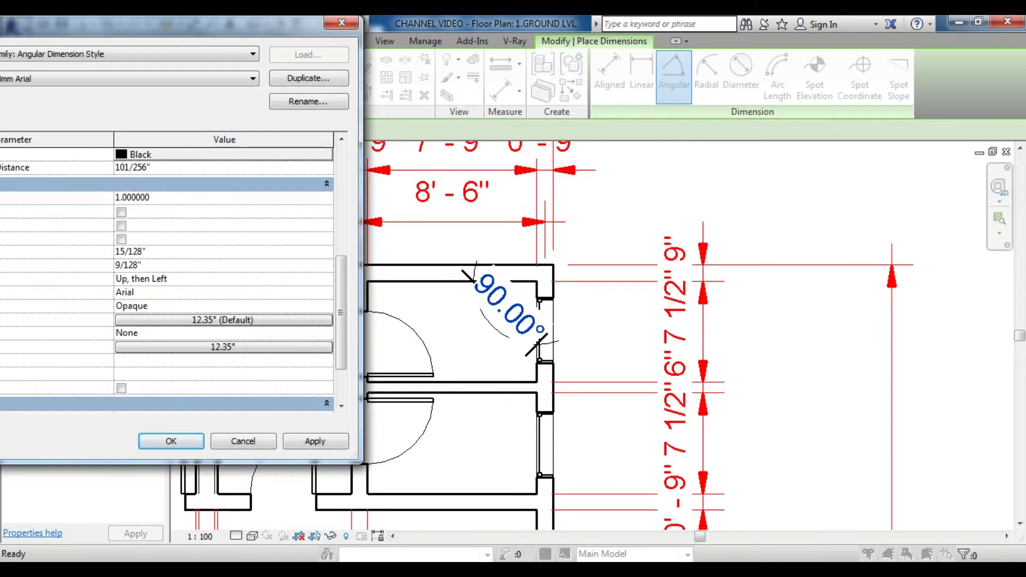
{"action": "left_click_drag", "start_coordinate": [160, 24], "coordinate": [434, 24]}
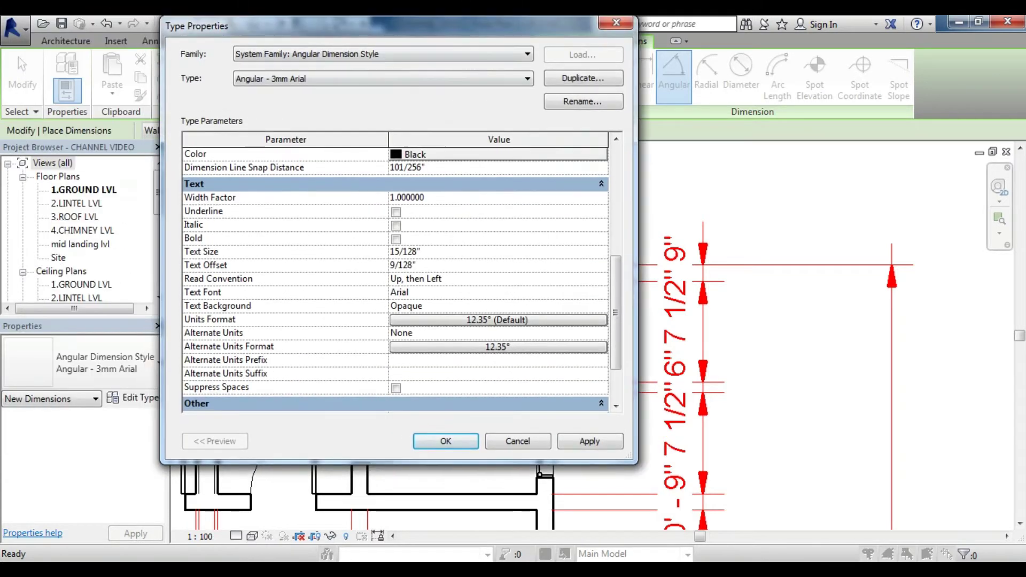
{"action": "scroll", "coordinate": [396, 278], "scroll_direction": "down", "scroll_amount": 2}
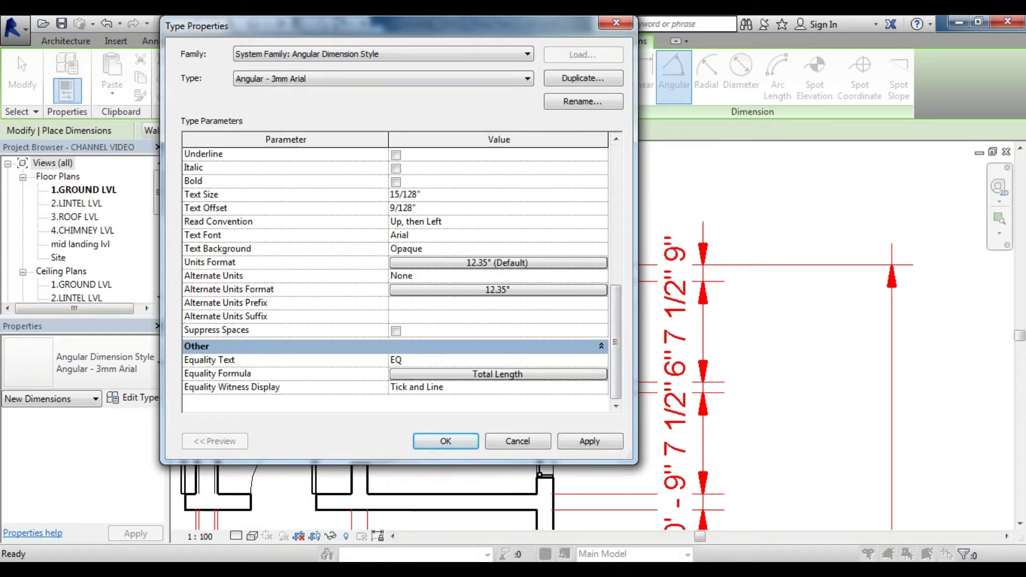
{"action": "left_click_drag", "start_coordinate": [374, 24], "coordinate": [129, 24]}
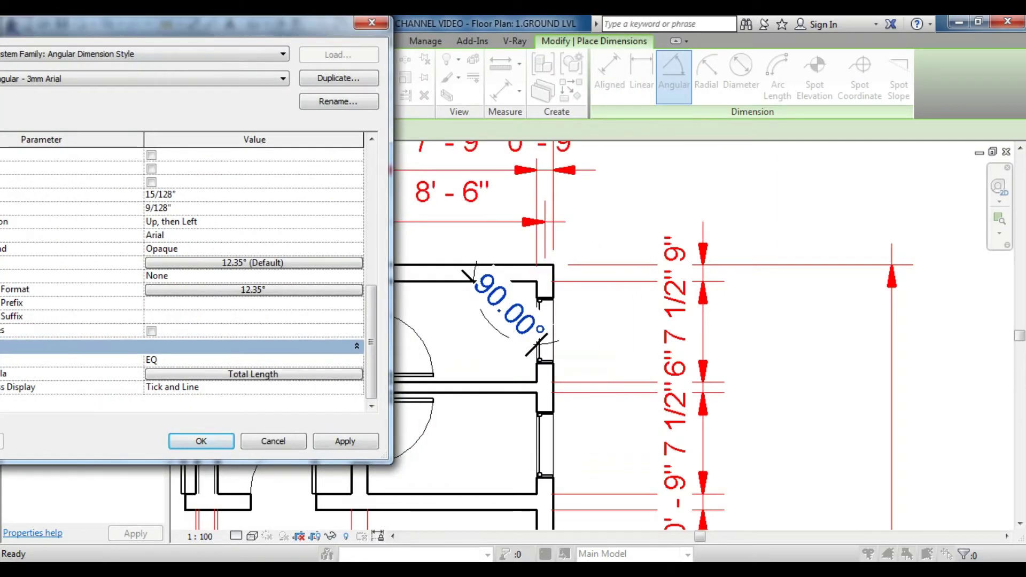
{"action": "left_click_drag", "start_coordinate": [214, 24], "coordinate": [520, 47]}
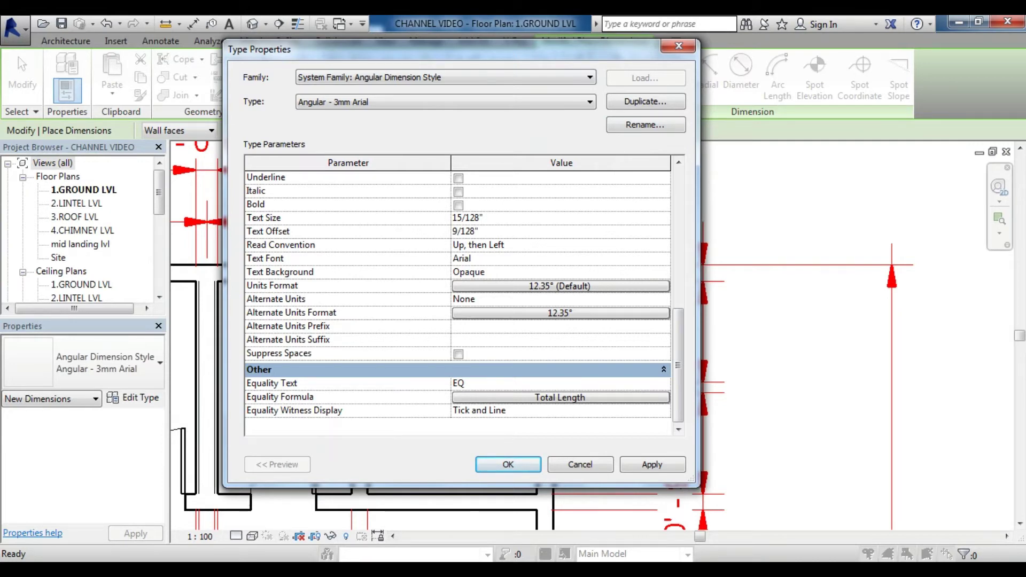
Step: Keep the Equality Formula at Total Length and apply the angular dimension style changes
{"action": "left_click", "coordinate": [560, 397]}
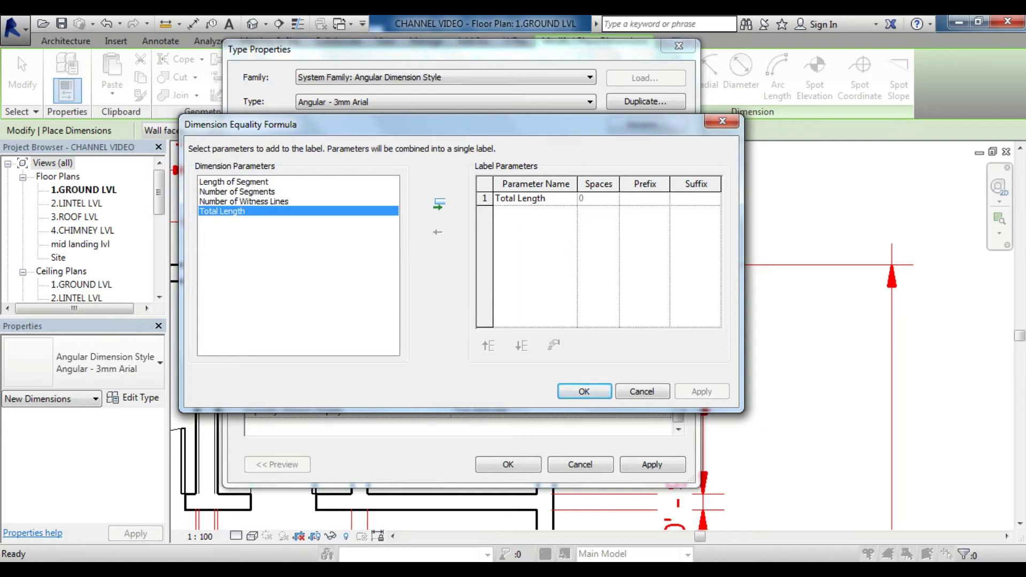
{"action": "key", "text": "Return"}
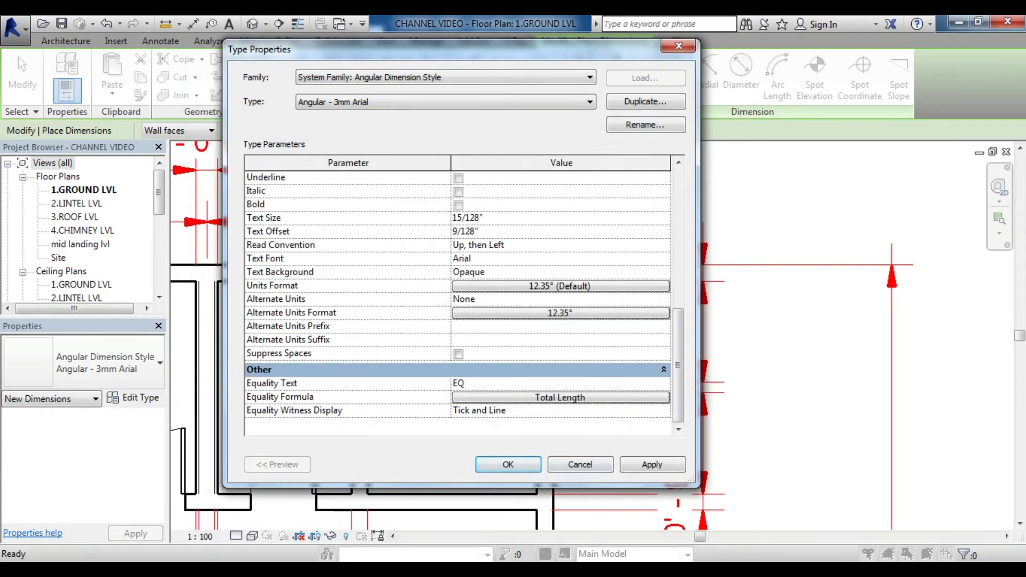
{"action": "left_click", "coordinate": [652, 464]}
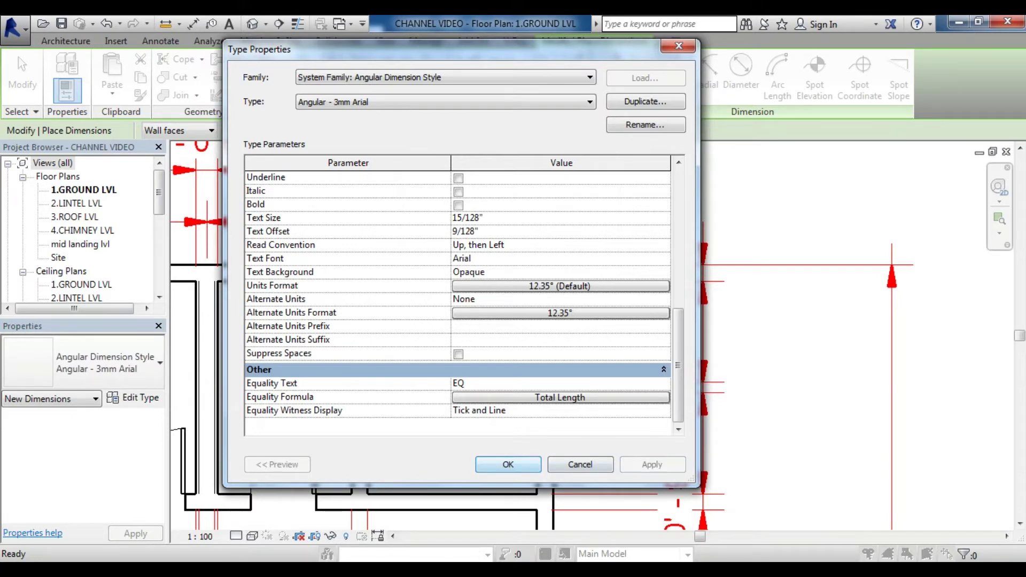
{"action": "key", "text": "Return"}
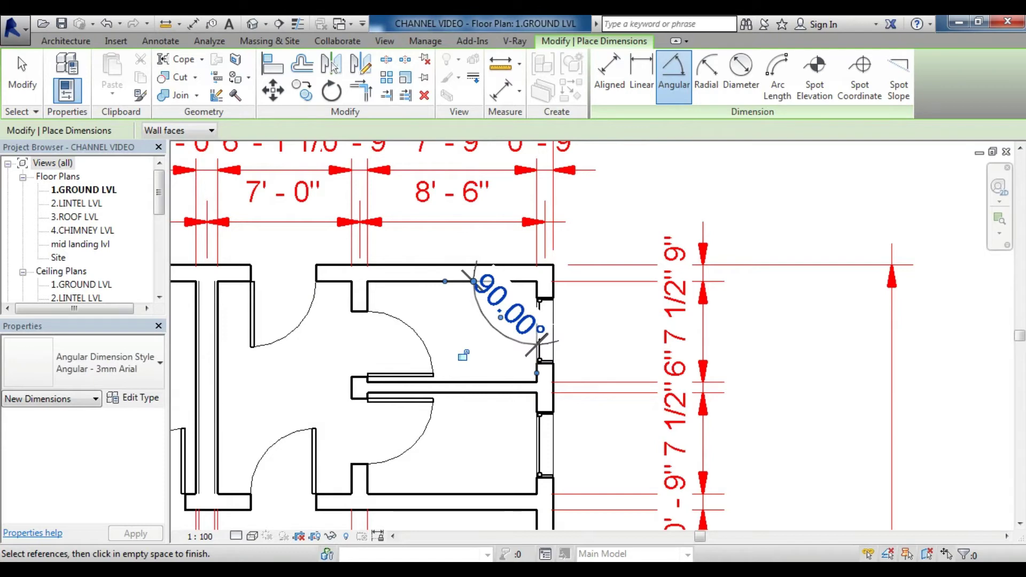
Step: Place the black 90.00° angular dimension at the upper-right room corner and end the Angular tool
{"action": "left_click", "coordinate": [491, 323]}
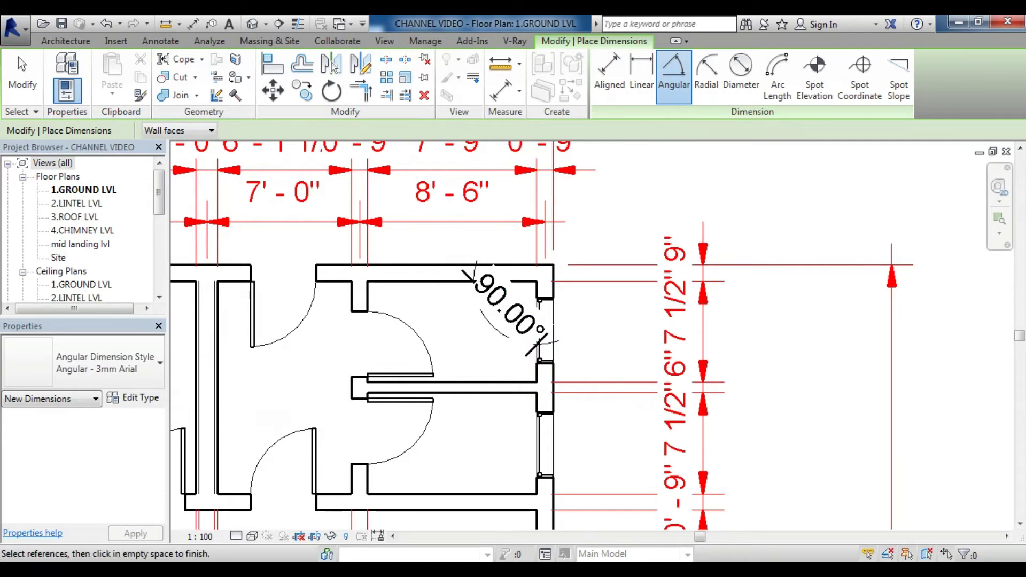
{"action": "scroll", "coordinate": [338, 158], "scroll_direction": "down", "scroll_amount": 2}
{"action": "scroll", "coordinate": [338, 159], "scroll_direction": "down", "scroll_amount": 2}
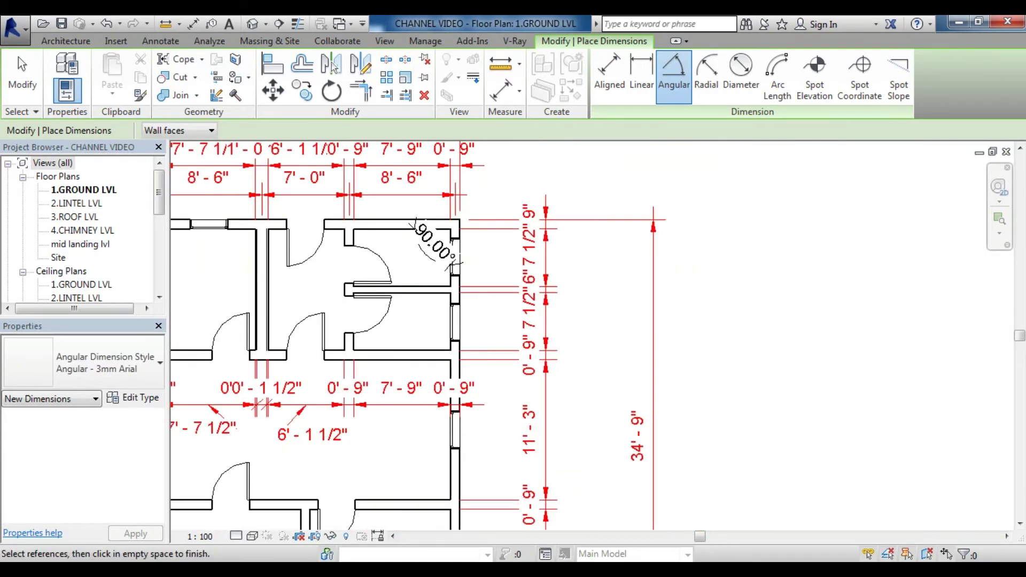
{"action": "key", "text": "Escape"}
{"action": "scroll", "coordinate": [374, 321], "scroll_direction": "down", "scroll_amount": 3}
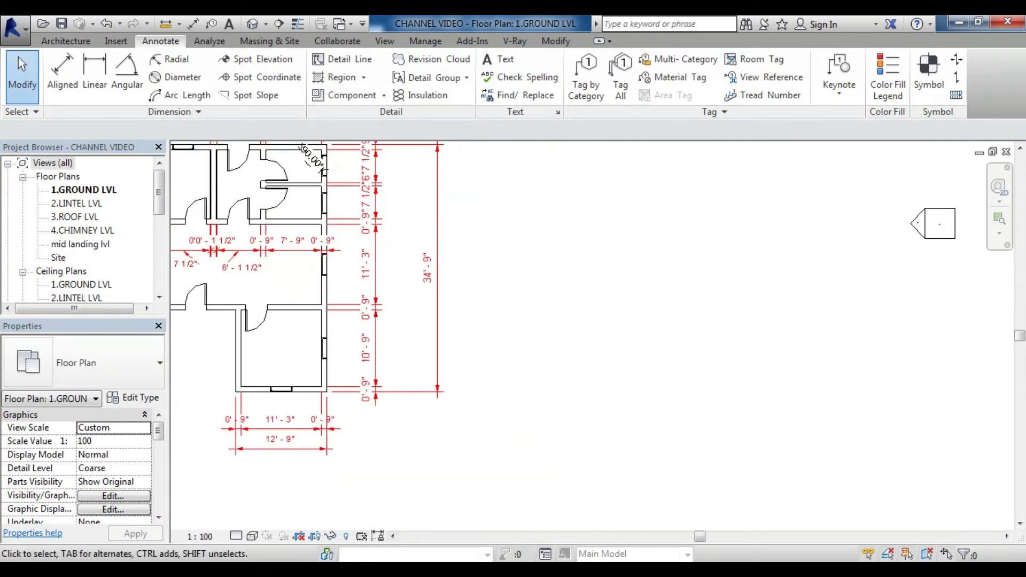
Step: Start the Generic - 300mm architectural wall tool and pan to empty space beside the plan
{"action": "left_click", "coordinate": [66, 41]}
{"action": "left_click", "coordinate": [62, 93]}
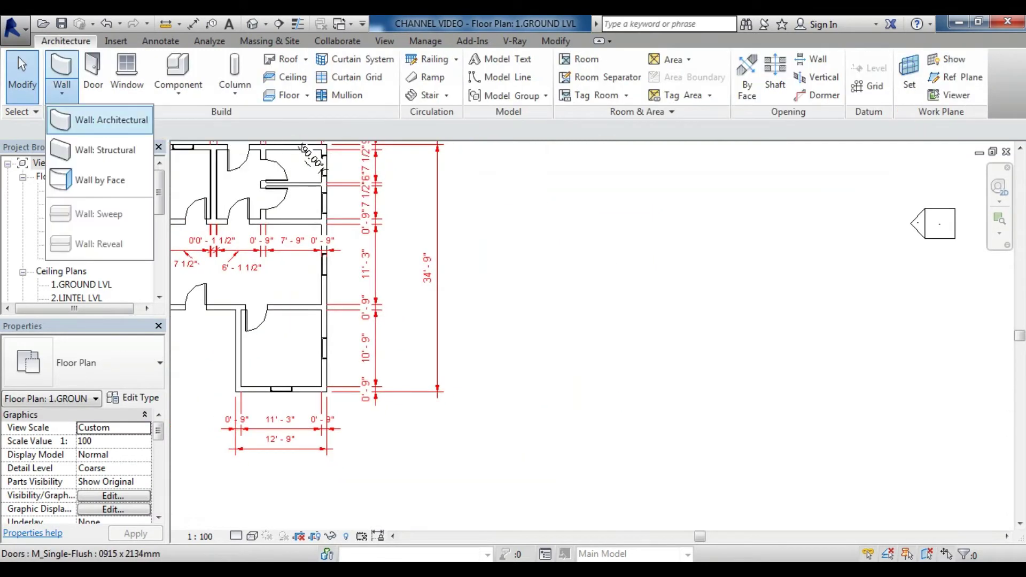
{"action": "left_click", "coordinate": [90, 119]}
{"action": "scroll", "coordinate": [539, 326], "scroll_direction": "down", "scroll_amount": 2}
{"action": "scroll", "coordinate": [321, 257], "scroll_direction": "down", "scroll_amount": 2}
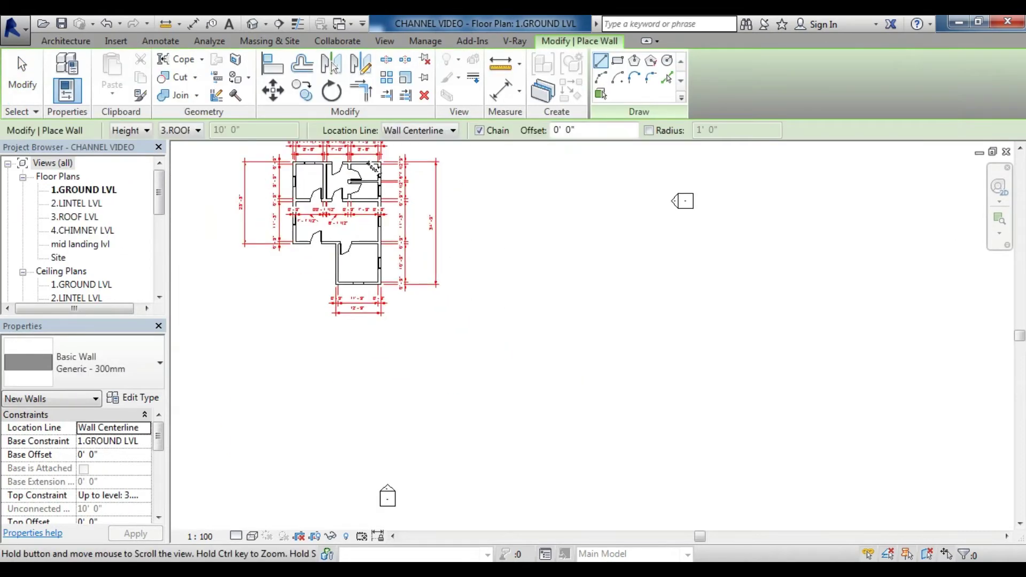
{"action": "mouse_move", "coordinate": [294, 201]}
{"action": "middle_mouse_down"}
{"action": "mouse_move", "coordinate": [471, 361]}
{"action": "mouse_move", "coordinate": [540, 484]}
{"action": "mouse_move", "coordinate": [540, 527]}
{"action": "middle_mouse_up"}
{"action": "middle_click_drag", "start_coordinate": [540, 427], "coordinate": [540, 534]}
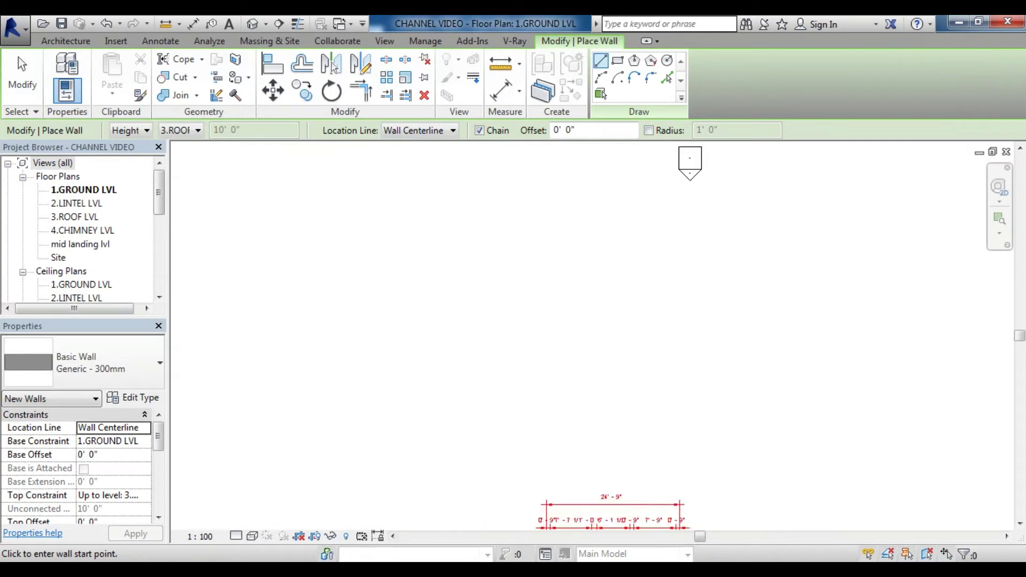
Step: Draw the left upright, 18'-0" angled, 24'-0" top, 45° diagonal and right vertical walls
{"action": "left_click", "coordinate": [500, 412]}
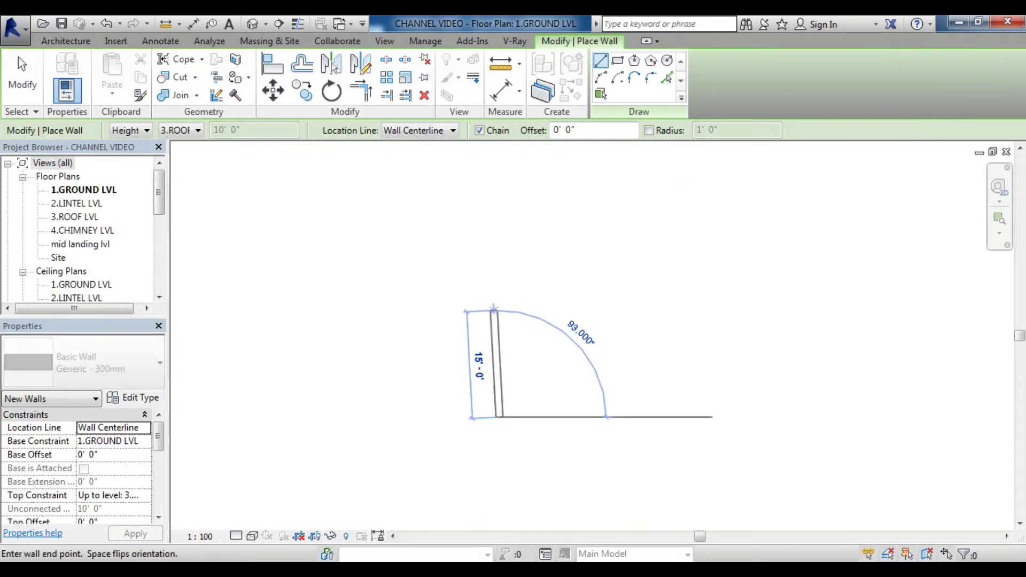
{"action": "left_click", "coordinate": [499, 271]}
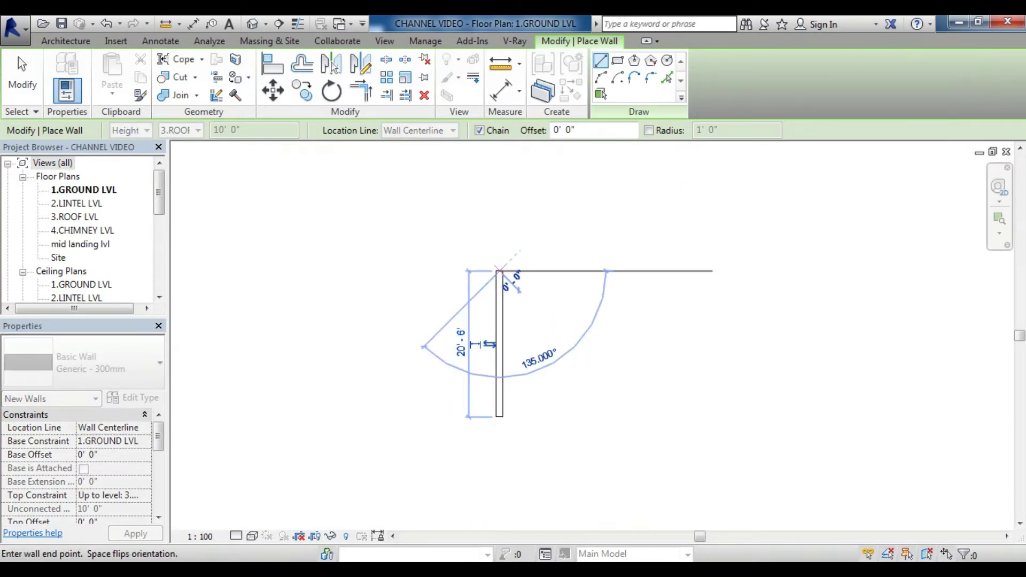
{"action": "left_click", "coordinate": [599, 191]}
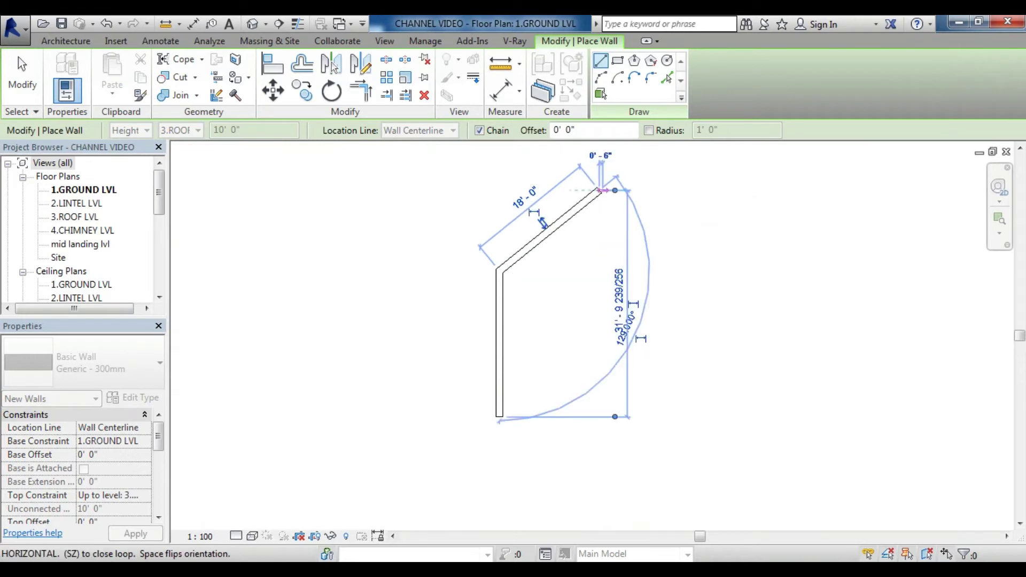
{"action": "left_click", "coordinate": [769, 190]}
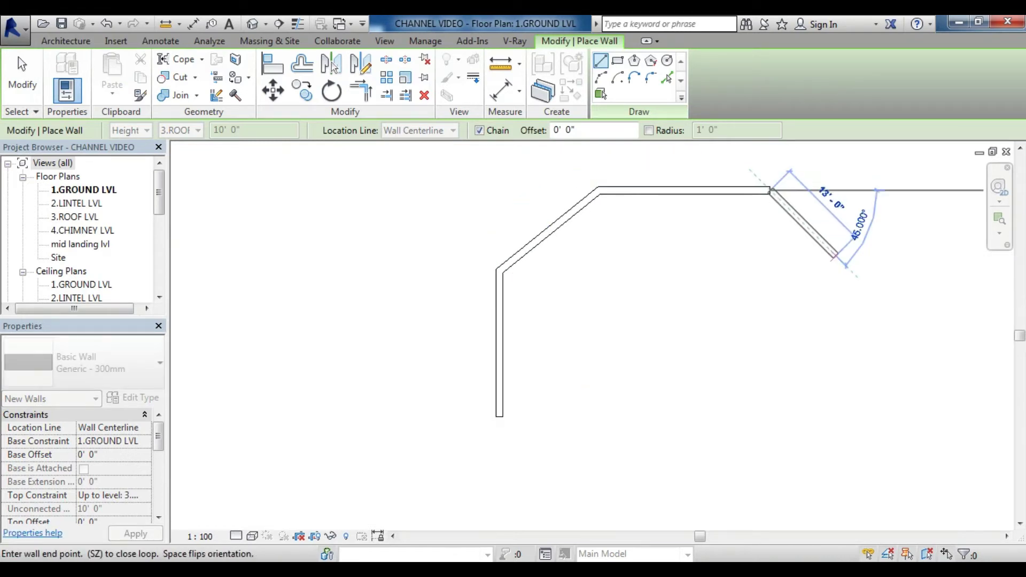
{"action": "left_click", "coordinate": [838, 259]}
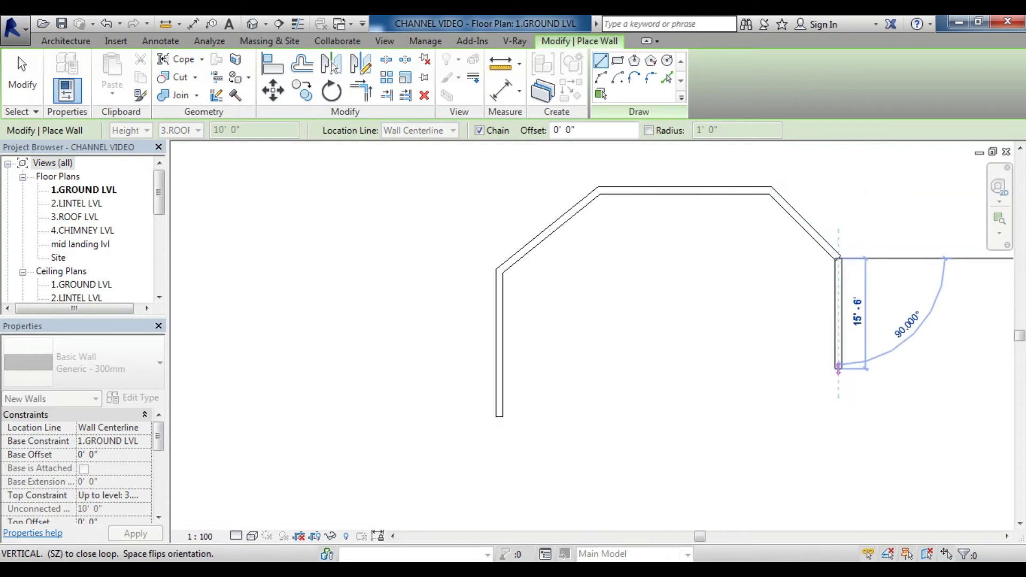
{"action": "left_click", "coordinate": [839, 369]}
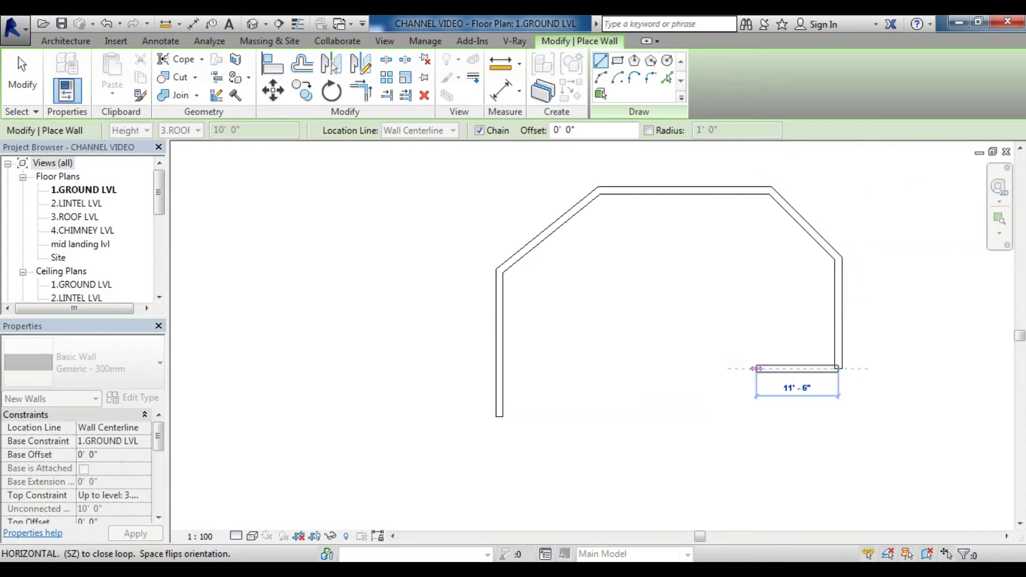
Step: Finish the outline with the notch, 16'-6" bottom and 6'-6" upright walls, closing to the left wall
{"action": "left_click", "coordinate": [742, 366]}
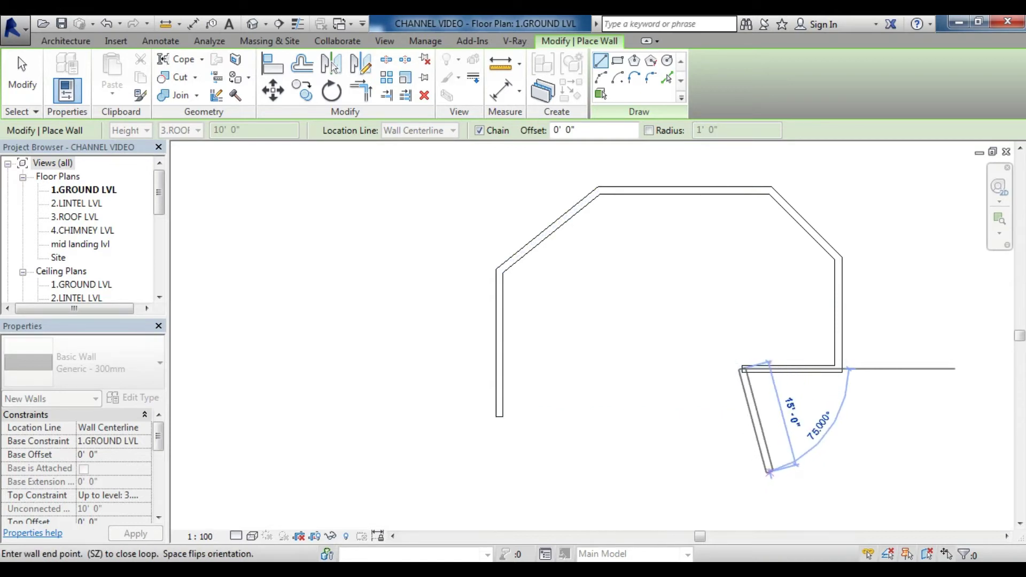
{"action": "left_click", "coordinate": [768, 470]}
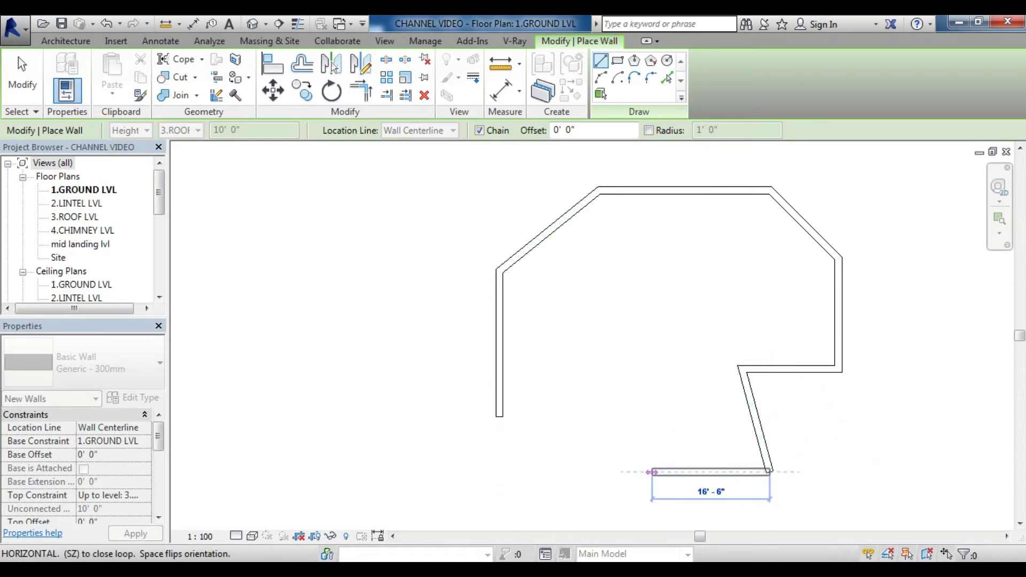
{"action": "left_click", "coordinate": [652, 472]}
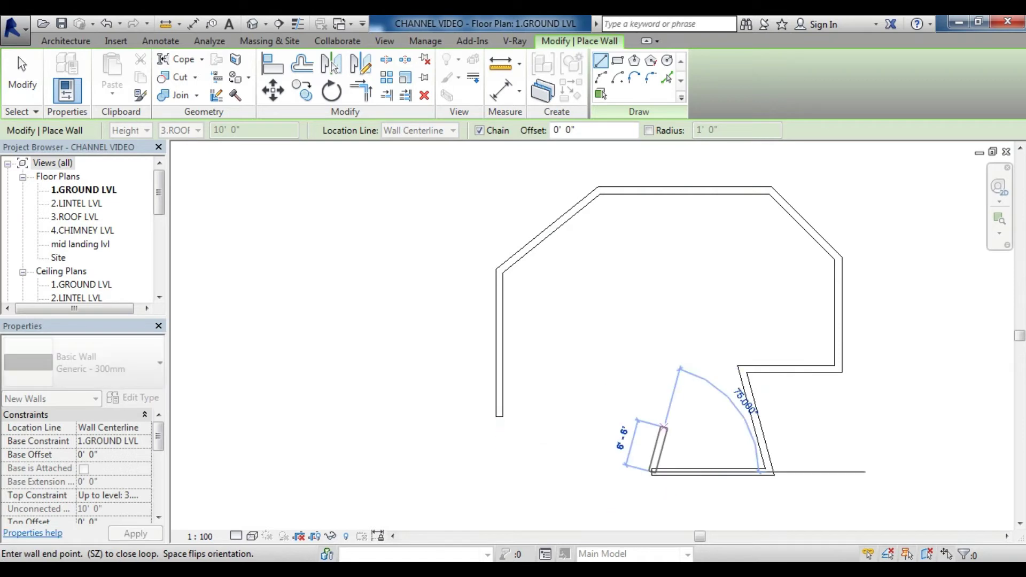
{"action": "left_click", "coordinate": [651, 426]}
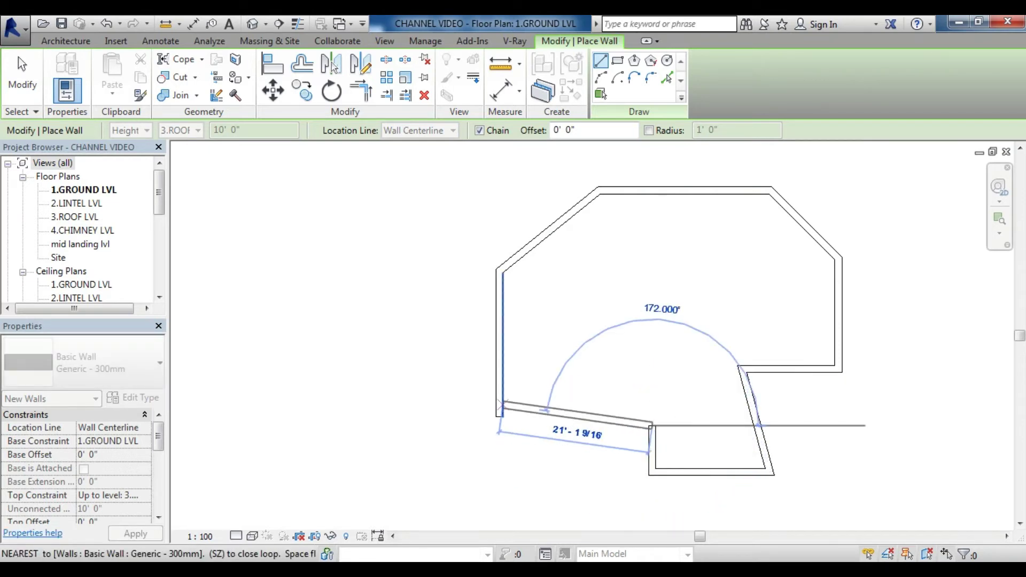
{"action": "left_click", "coordinate": [499, 387]}
{"action": "key", "text": "Escape"}
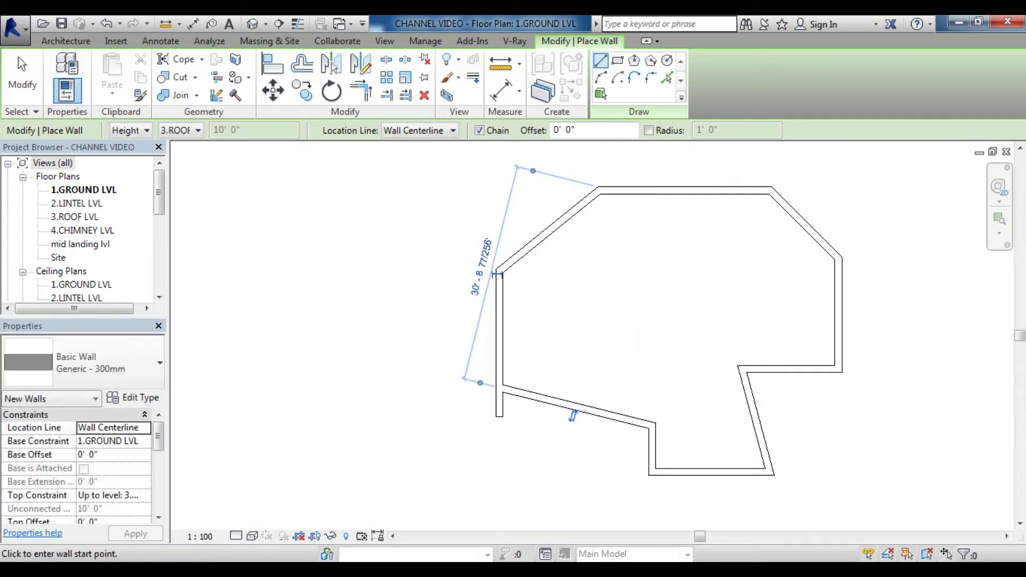
{"action": "key", "text": "Escape"}
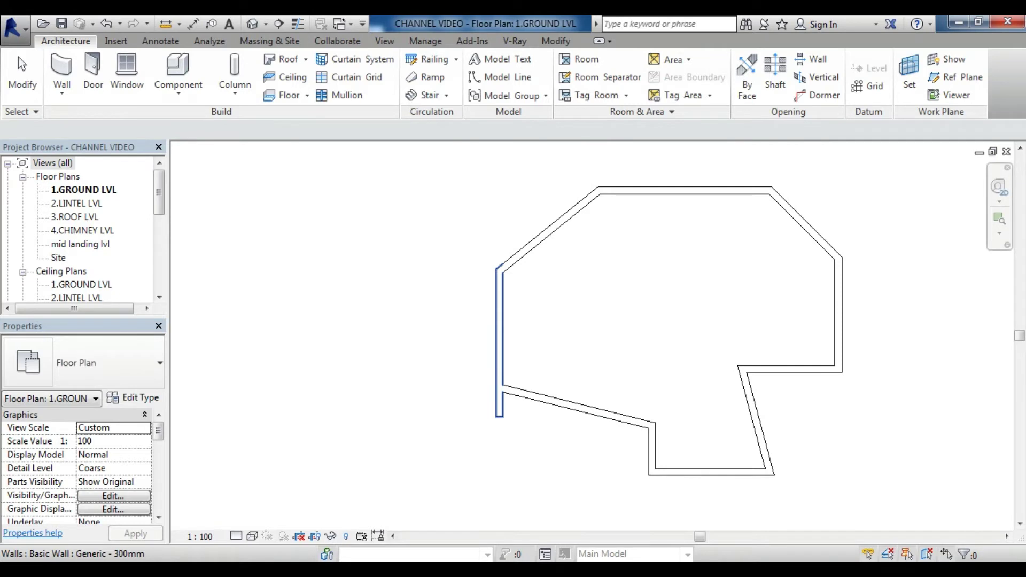
{"action": "key", "text": "t"}
{"action": "key", "text": "r"}
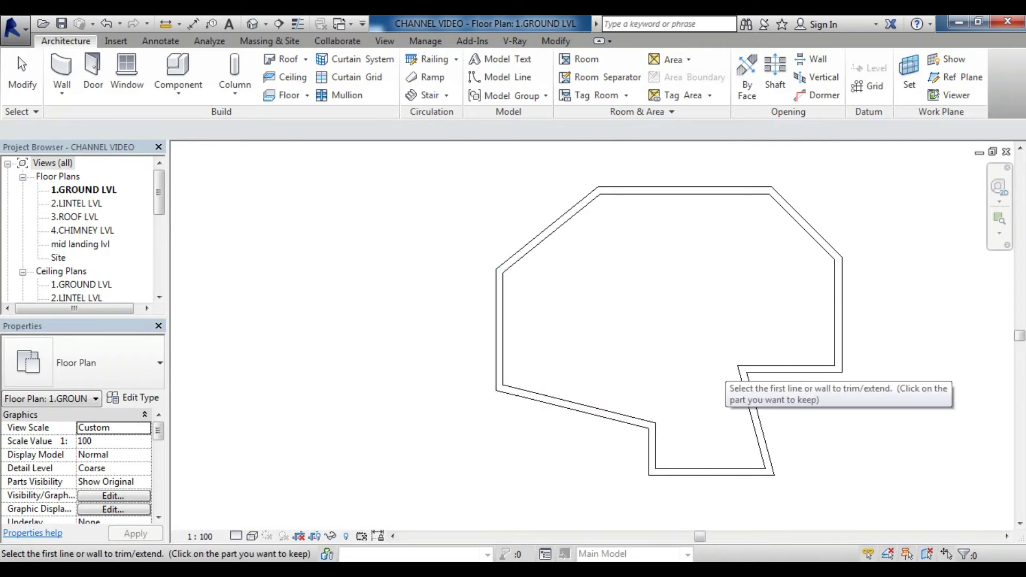
{"action": "key", "text": "Escape"}
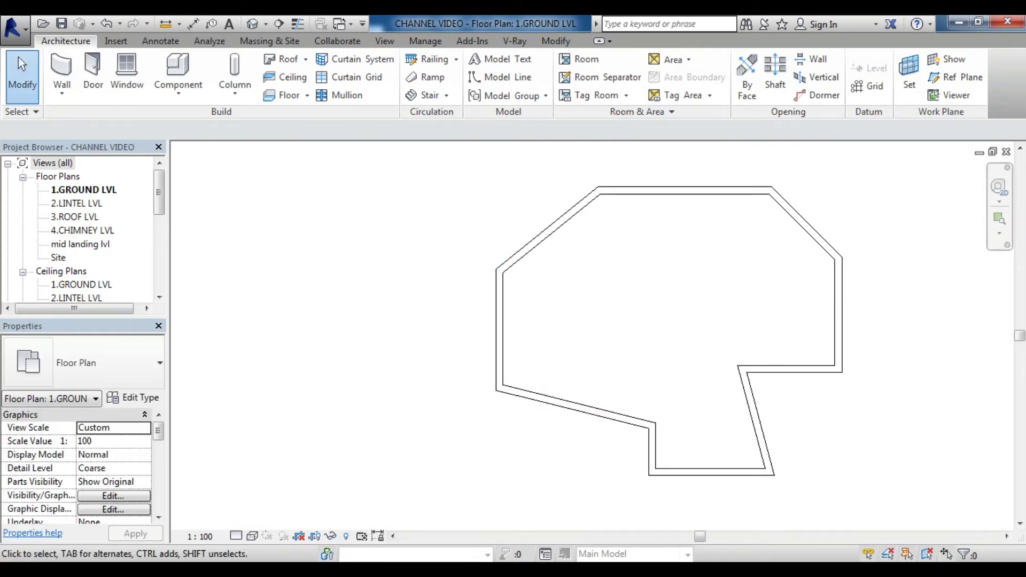
{"action": "left_click", "coordinate": [62, 92]}
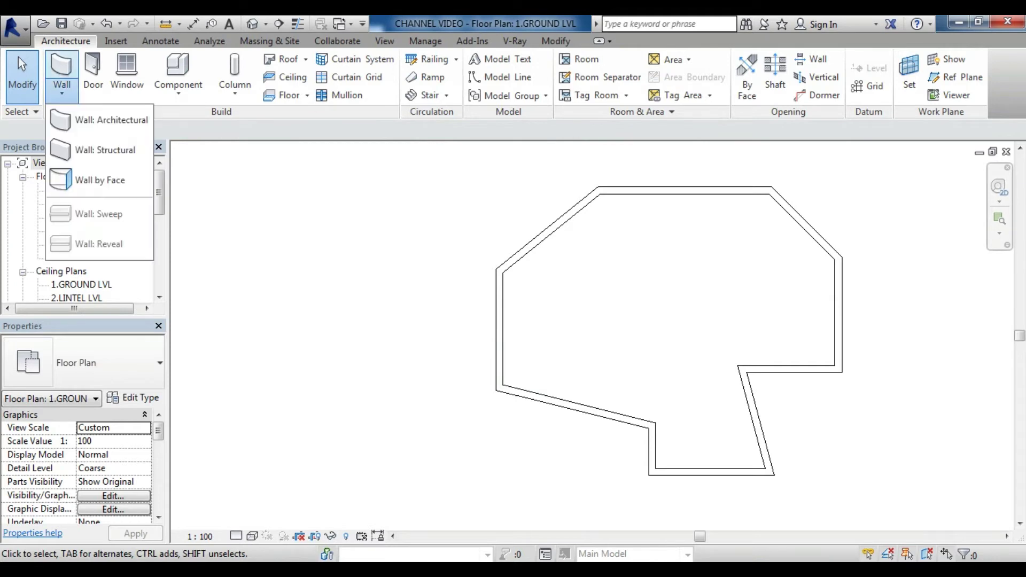
{"action": "left_click", "coordinate": [103, 116]}
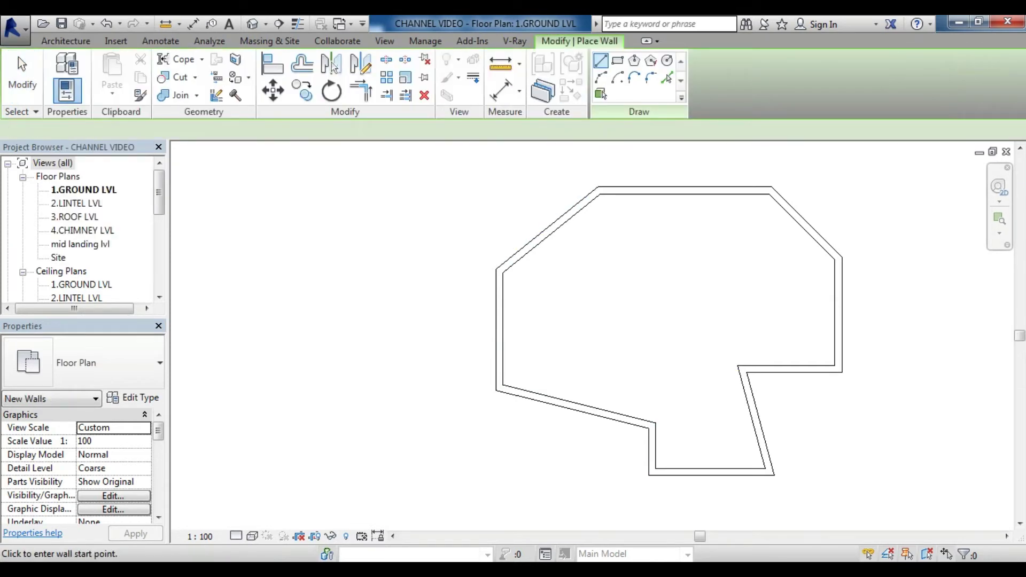
{"action": "left_click", "coordinate": [564, 219]}
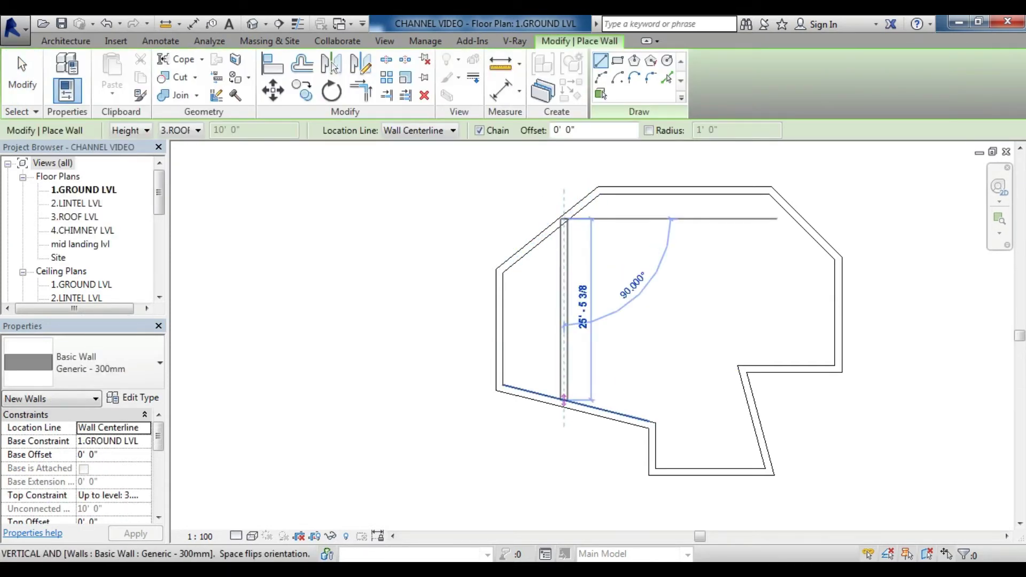
{"action": "left_click", "coordinate": [564, 402]}
{"action": "key", "text": "Escape"}
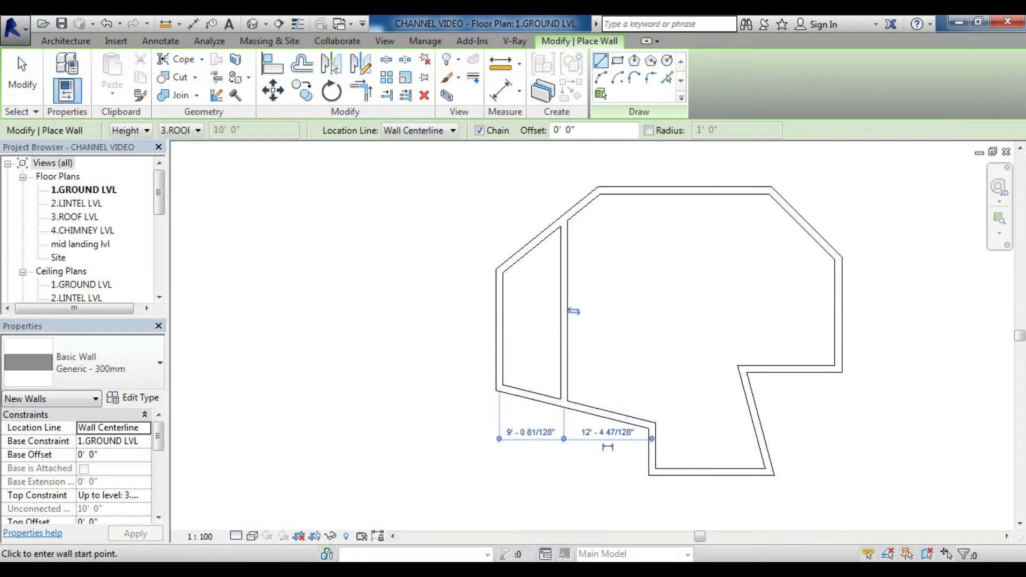
{"action": "key", "text": "ctrl+z"}
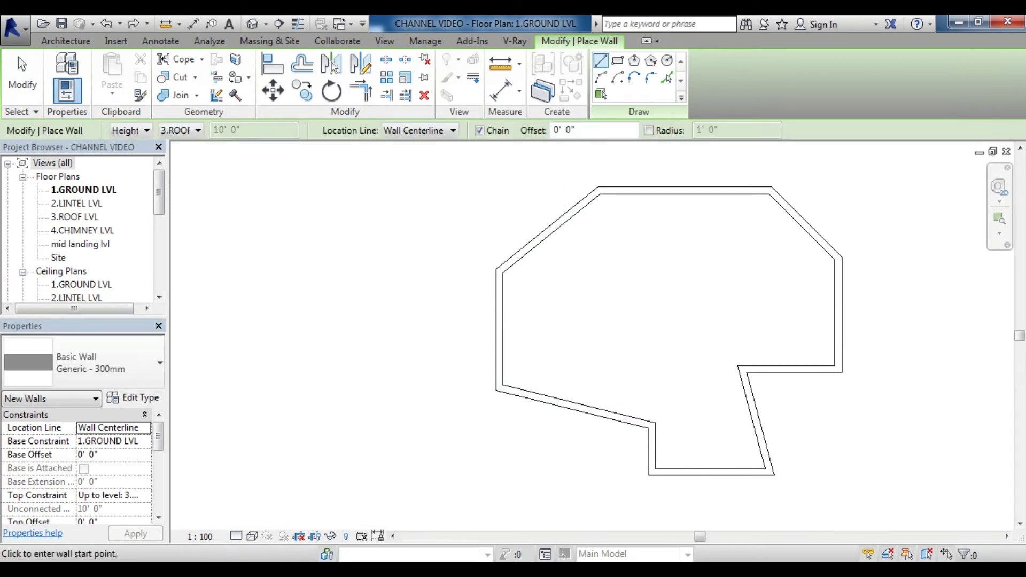
{"action": "right_click", "coordinate": [616, 260]}
{"action": "left_click", "coordinate": [664, 268]}
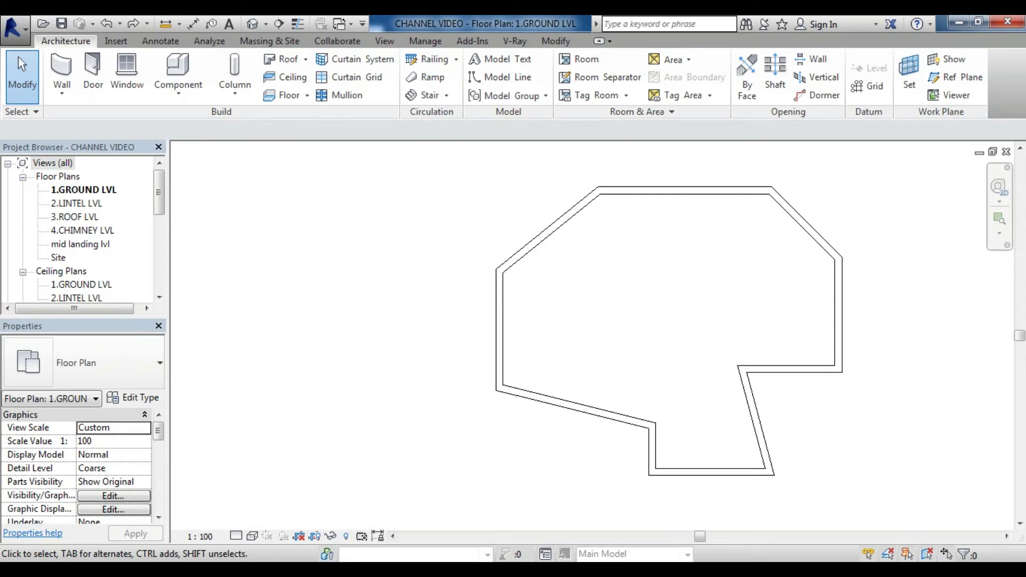
Step: Try an aligned dimension across the left wall's faces using individual references, then discard it
{"action": "scroll", "coordinate": [533, 317], "scroll_direction": "up", "scroll_amount": 2}
{"action": "scroll", "coordinate": [533, 317], "scroll_direction": "up", "scroll_amount": 1}
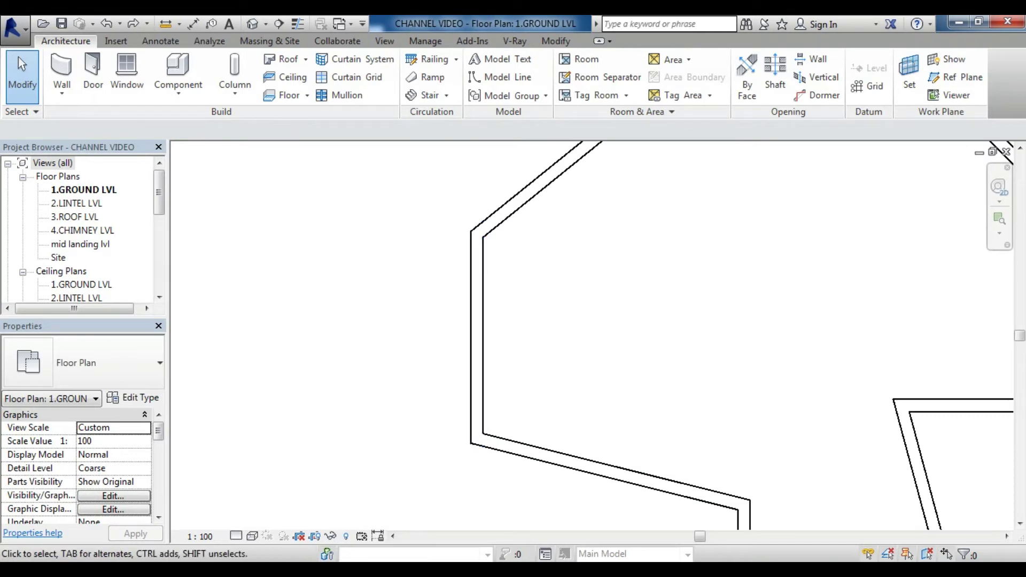
{"action": "left_click", "coordinate": [160, 41]}
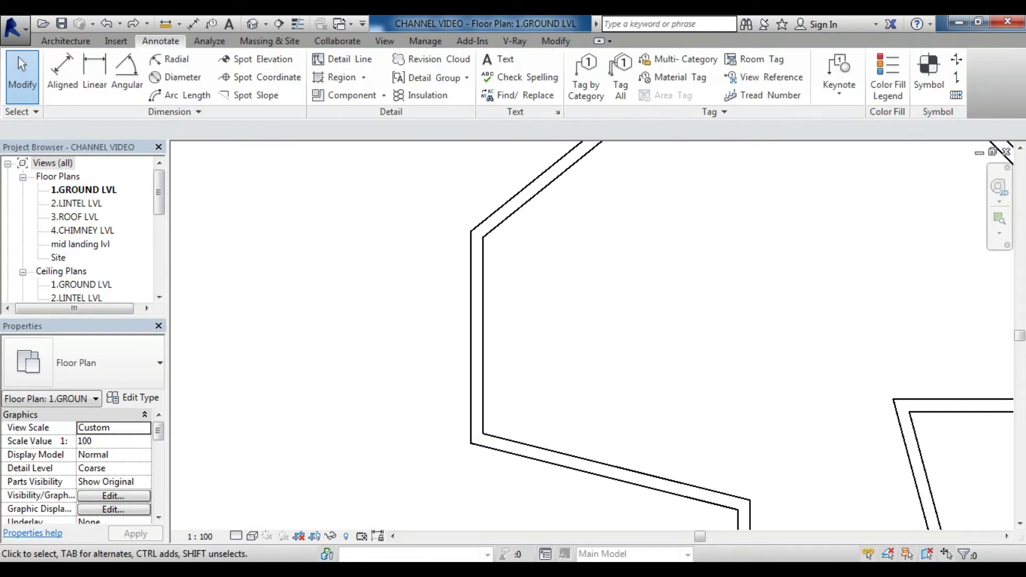
{"action": "left_click", "coordinate": [62, 69]}
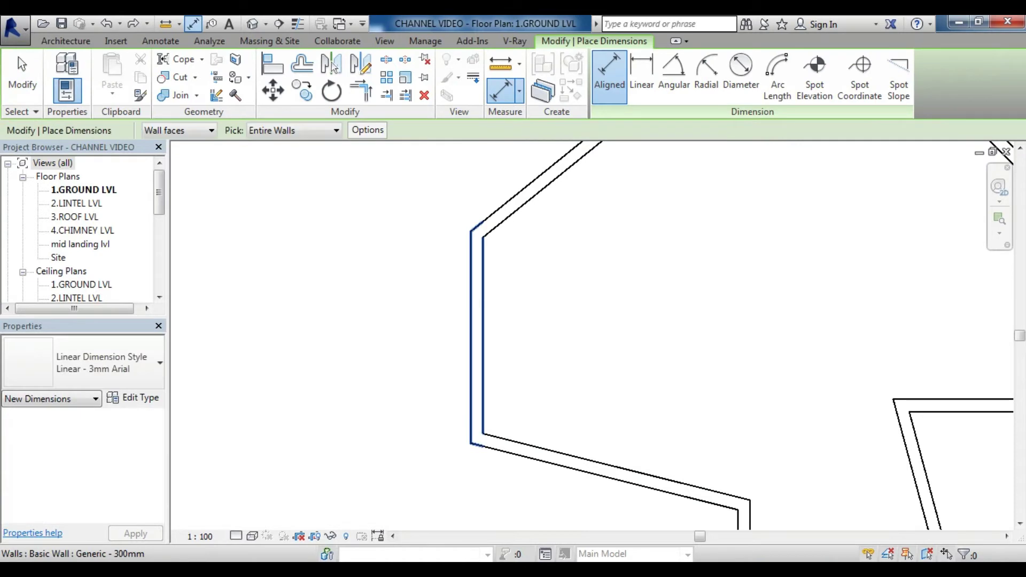
{"action": "left_click", "coordinate": [293, 130]}
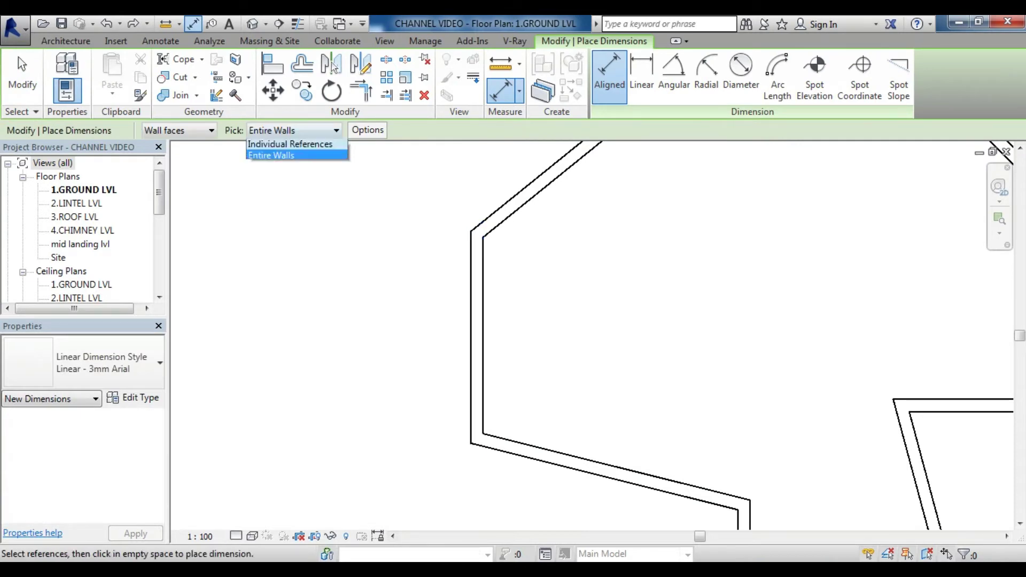
{"action": "left_click", "coordinate": [278, 141]}
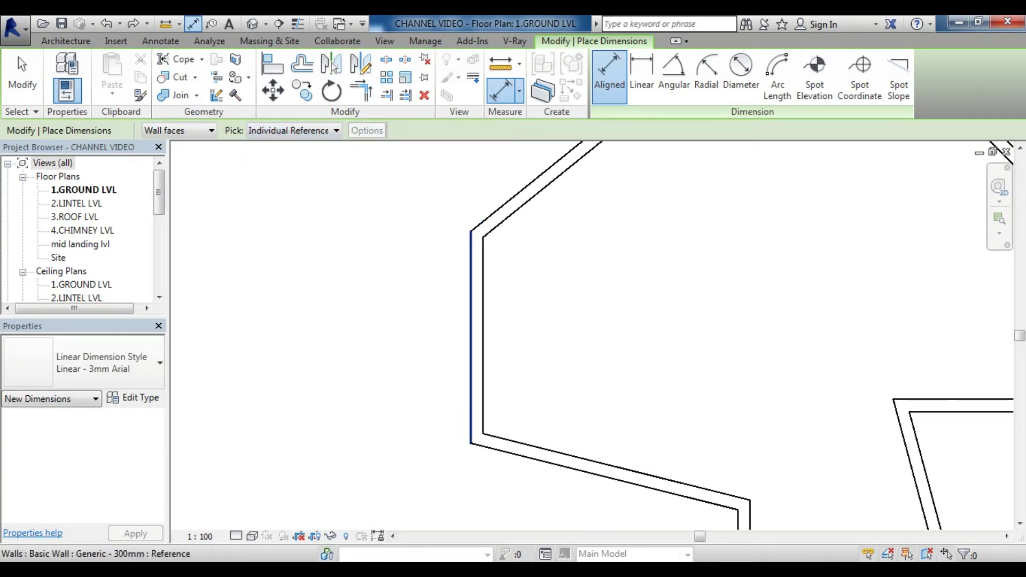
{"action": "left_click", "coordinate": [479, 255]}
{"action": "left_click", "coordinate": [471, 434]}
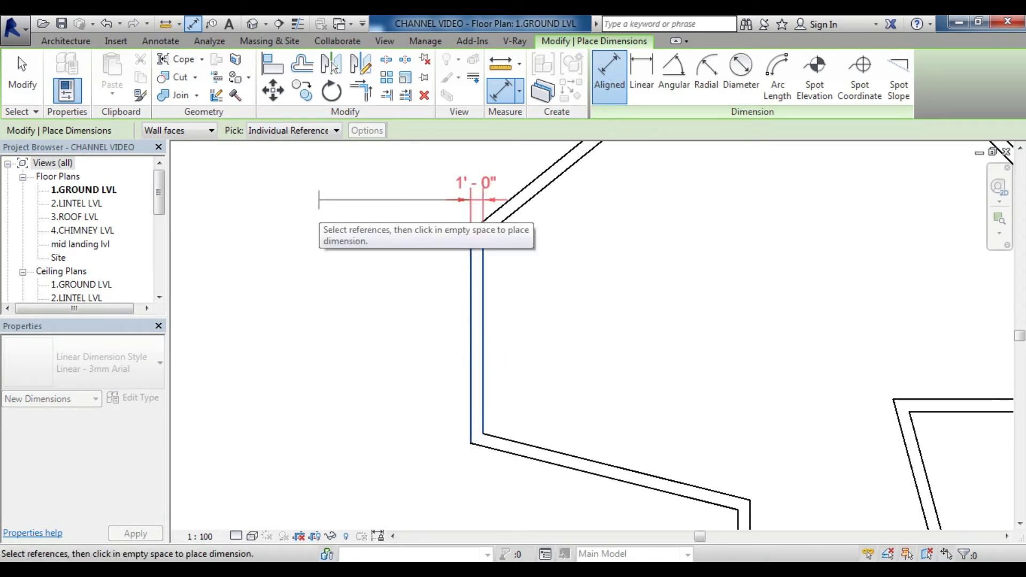
{"action": "key", "text": "Escape"}
Step: Add linear dimensions to the left wall: 17'-0" along the outer corners and 15'-9" inside
{"action": "left_click", "coordinate": [641, 74]}
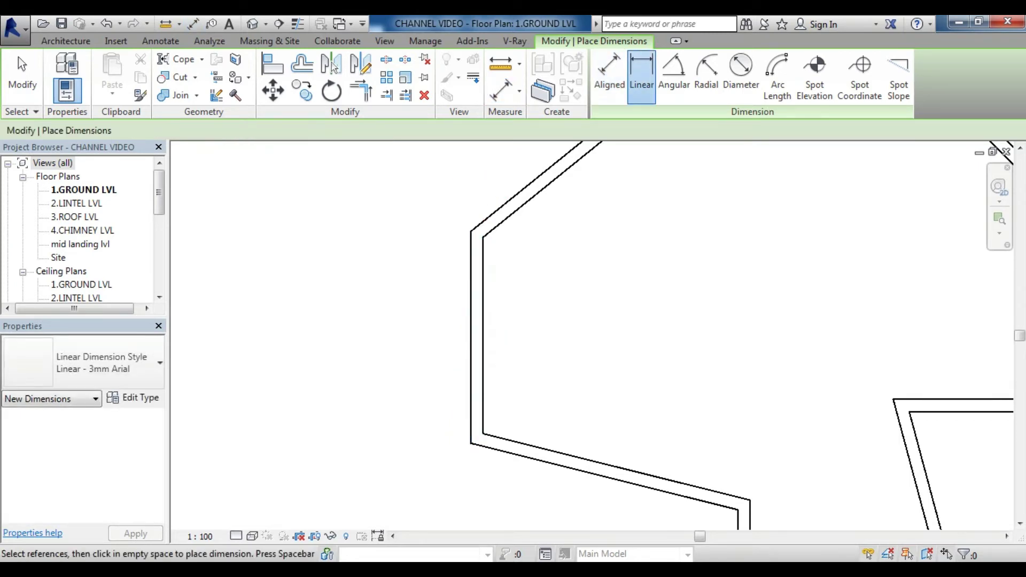
{"action": "left_click", "coordinate": [471, 451]}
{"action": "left_click", "coordinate": [471, 231]}
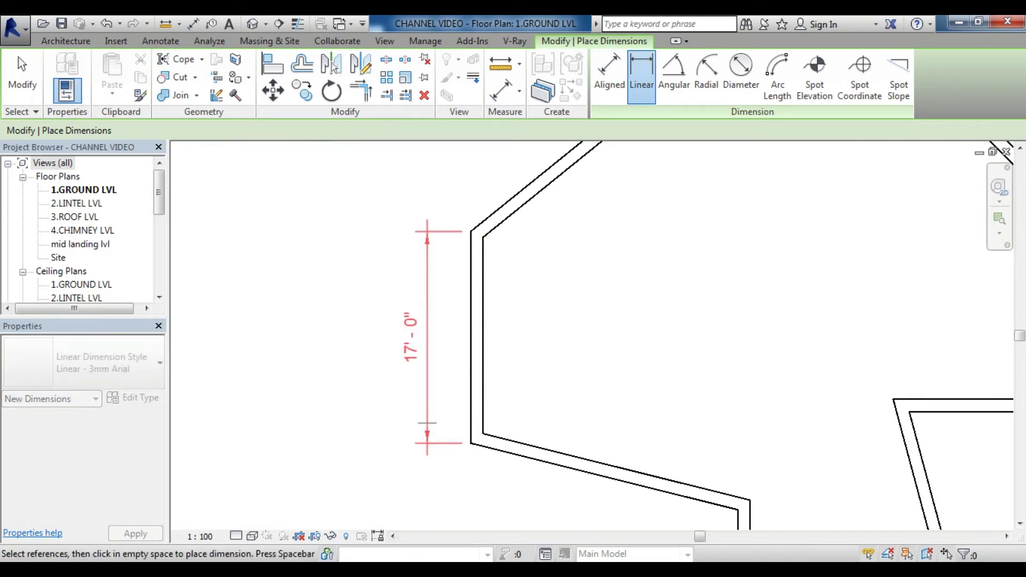
{"action": "left_click", "coordinate": [408, 337]}
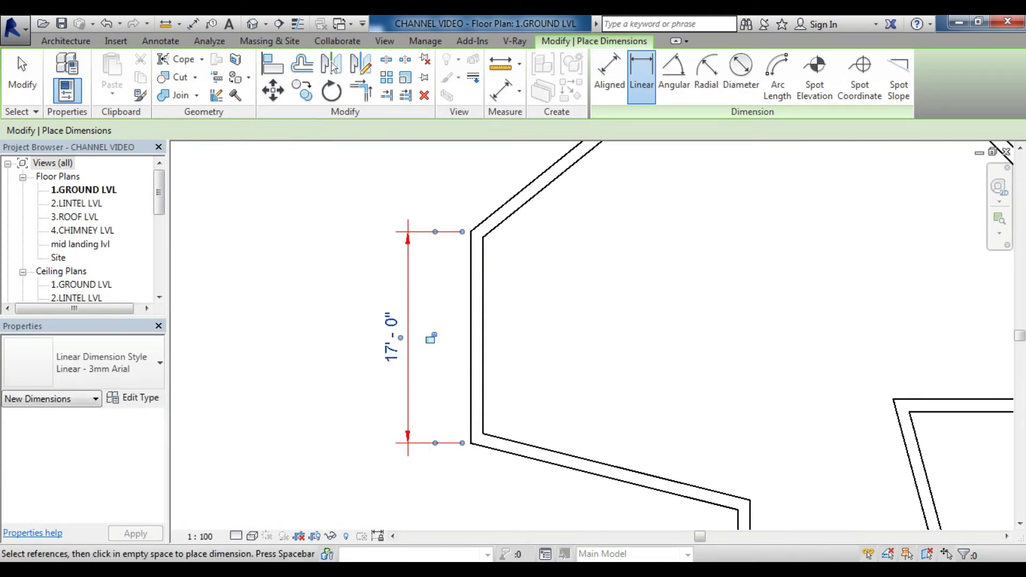
{"action": "left_click", "coordinate": [490, 420]}
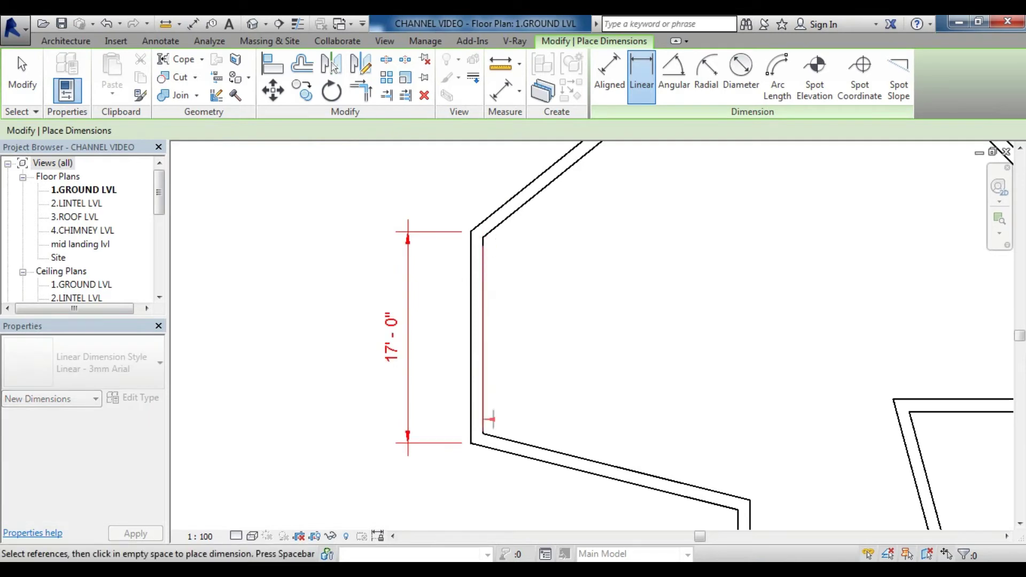
{"action": "left_click", "coordinate": [487, 433]}
{"action": "left_click", "coordinate": [531, 404]}
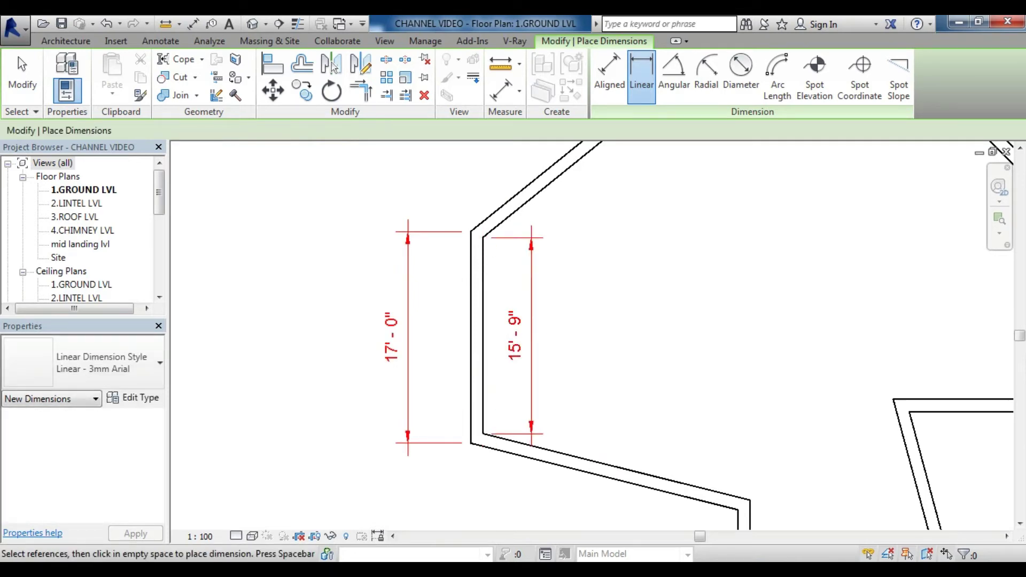
{"action": "scroll", "coordinate": [587, 331], "scroll_direction": "down", "scroll_amount": 2}
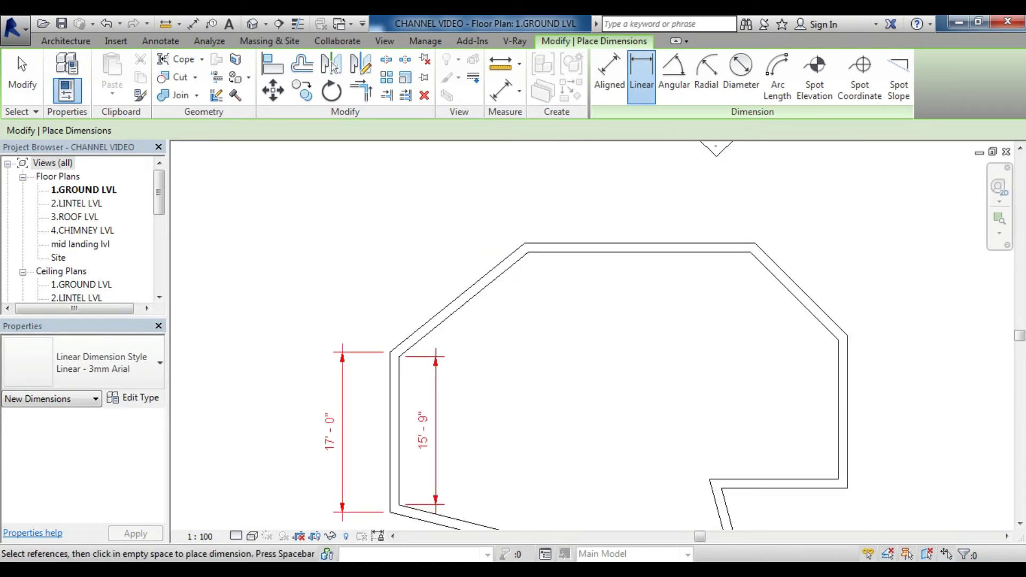
{"action": "key", "text": "Escape"}
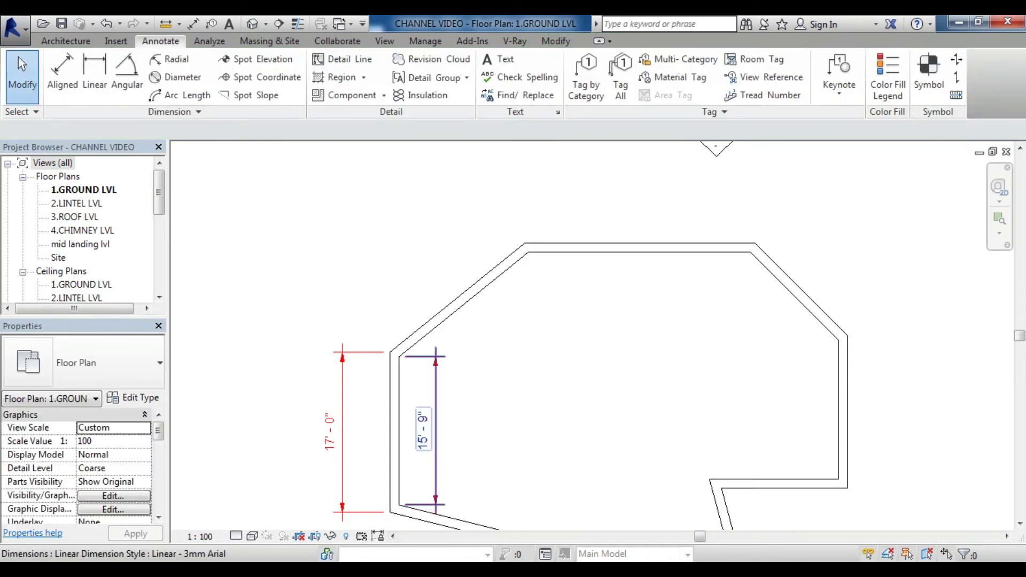
Step: Delete the 15'-9" and 17'-0" linear dimensions from the left wall
{"action": "left_click", "coordinate": [436, 427]}
{"action": "key", "text": "Delete"}
{"action": "left_click", "coordinate": [337, 422]}
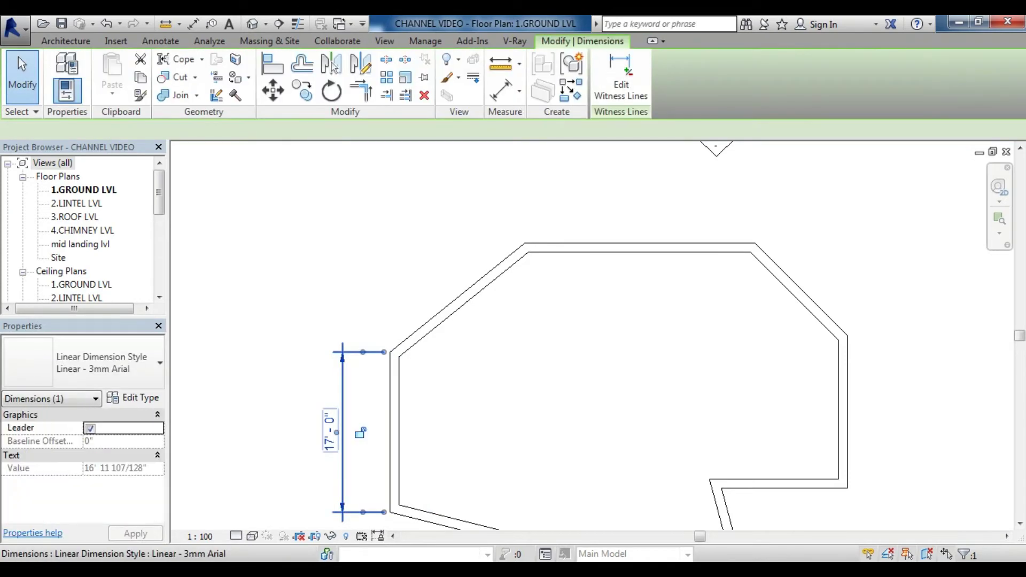
{"action": "key", "text": "Delete"}
{"action": "scroll", "coordinate": [588, 348], "scroll_direction": "up", "scroll_amount": 1}
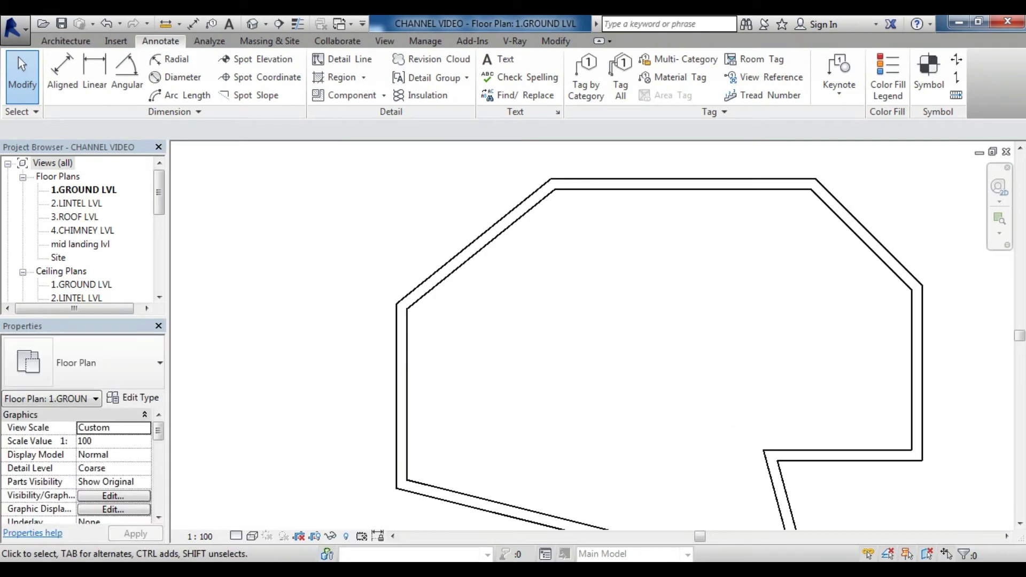
Step: Add 129° angular dimensions inside and outside the upper-left corner of the outline
{"action": "left_click", "coordinate": [127, 72]}
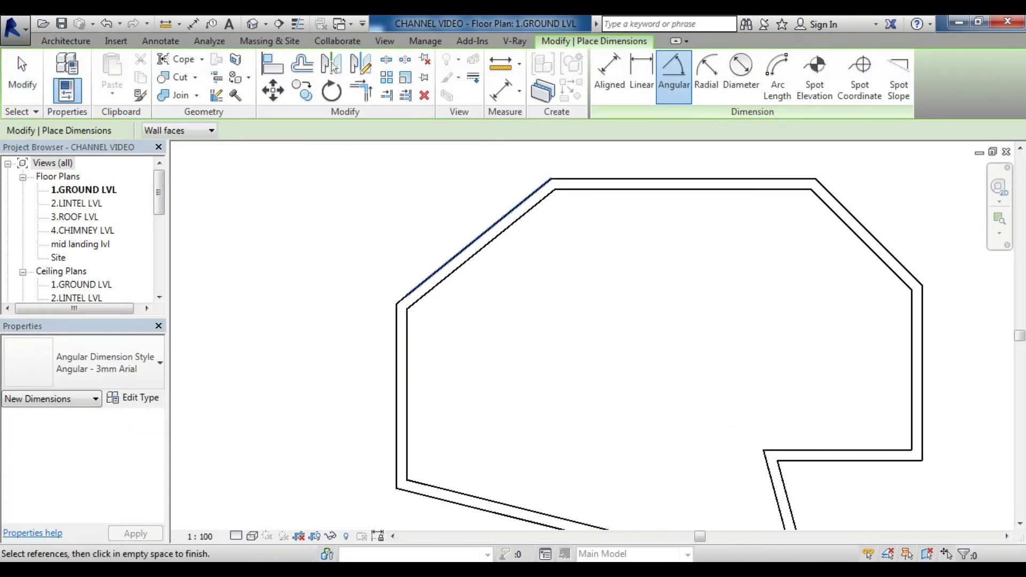
{"action": "left_click", "coordinate": [481, 249]}
{"action": "left_click", "coordinate": [406, 374]}
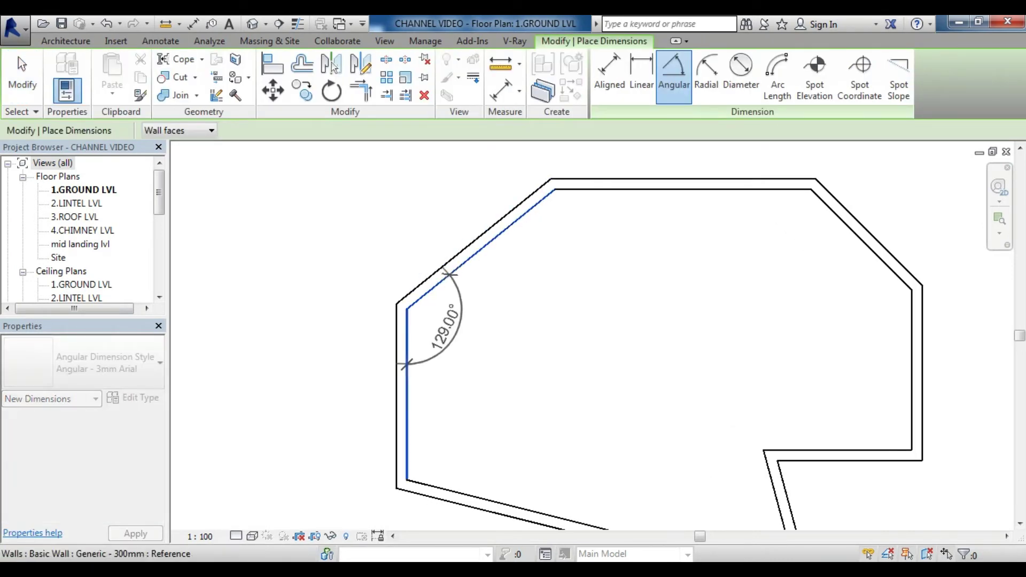
{"action": "left_click", "coordinate": [456, 318]}
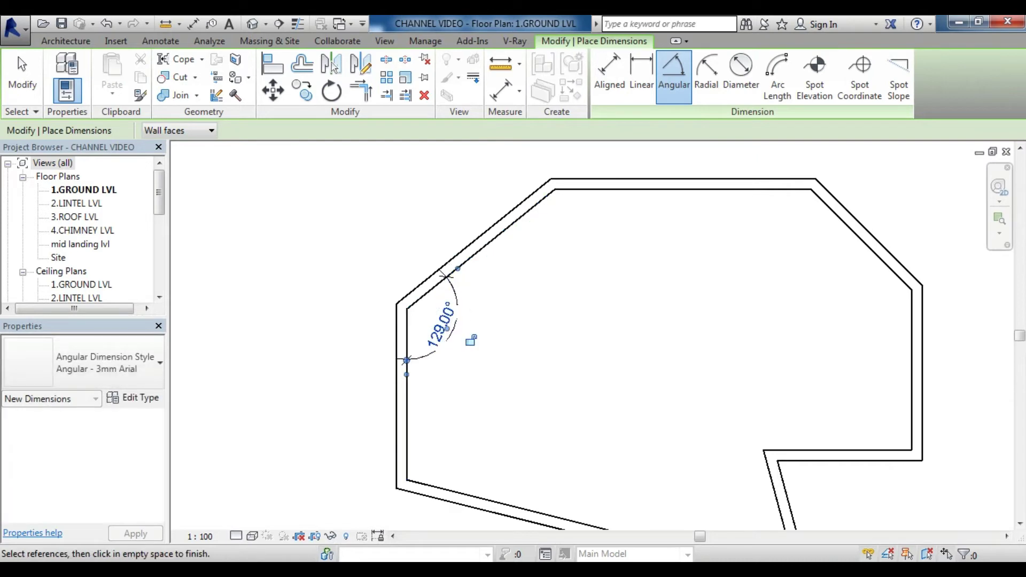
{"action": "scroll", "coordinate": [377, 312], "scroll_direction": "up", "scroll_amount": 2}
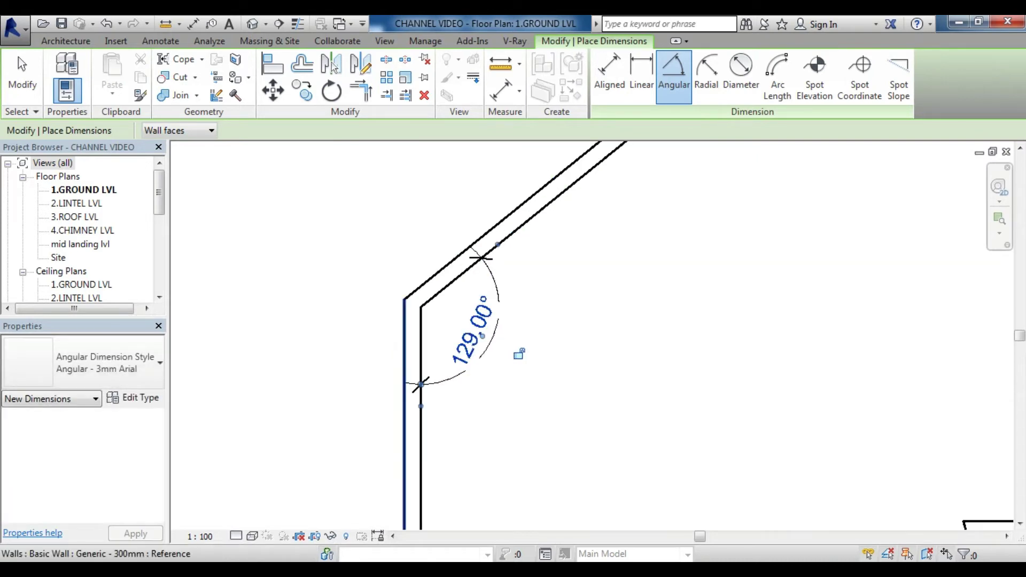
{"action": "left_click", "coordinate": [404, 406]}
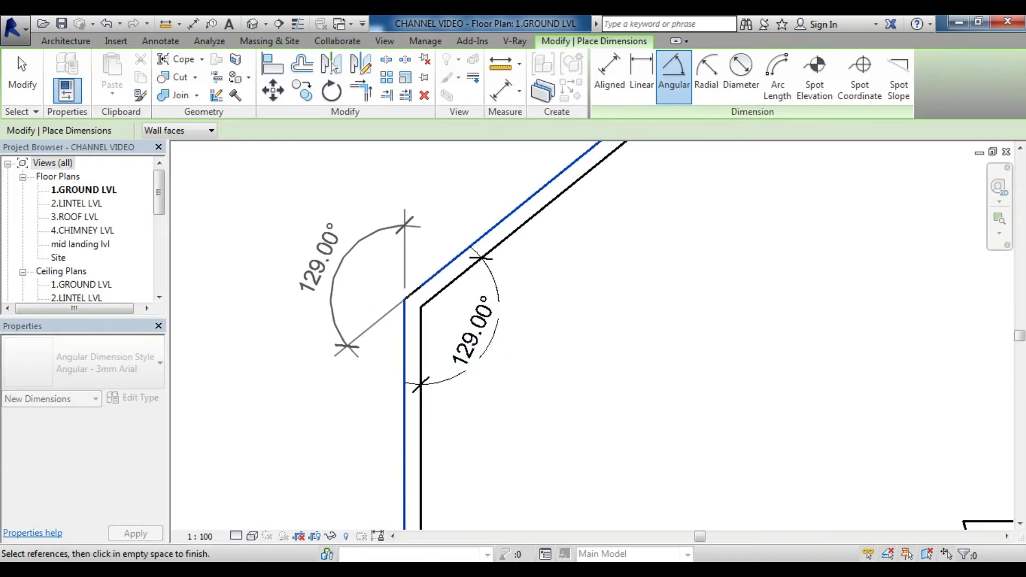
{"action": "left_click", "coordinate": [404, 225]}
{"action": "scroll", "coordinate": [609, 372], "scroll_direction": "down", "scroll_amount": 2}
{"action": "middle_click_drag", "start_coordinate": [609, 373], "coordinate": [561, 385]}
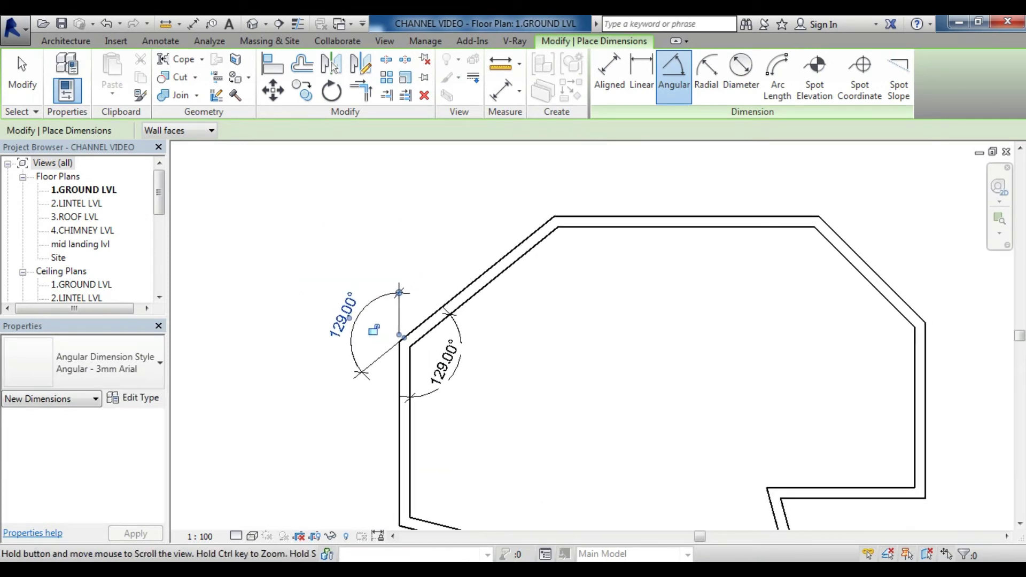
{"action": "scroll", "coordinate": [561, 385], "scroll_direction": "up", "scroll_amount": 2}
Step: Dimension the top corners with 141° and 135° angular dimensions
{"action": "left_click", "coordinate": [481, 285]}
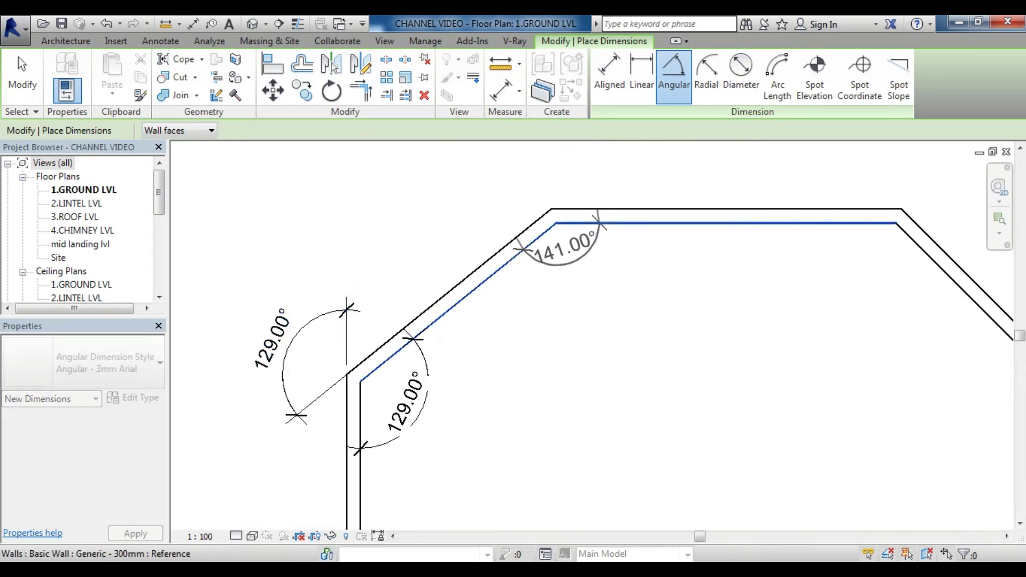
{"action": "left_click", "coordinate": [611, 223]}
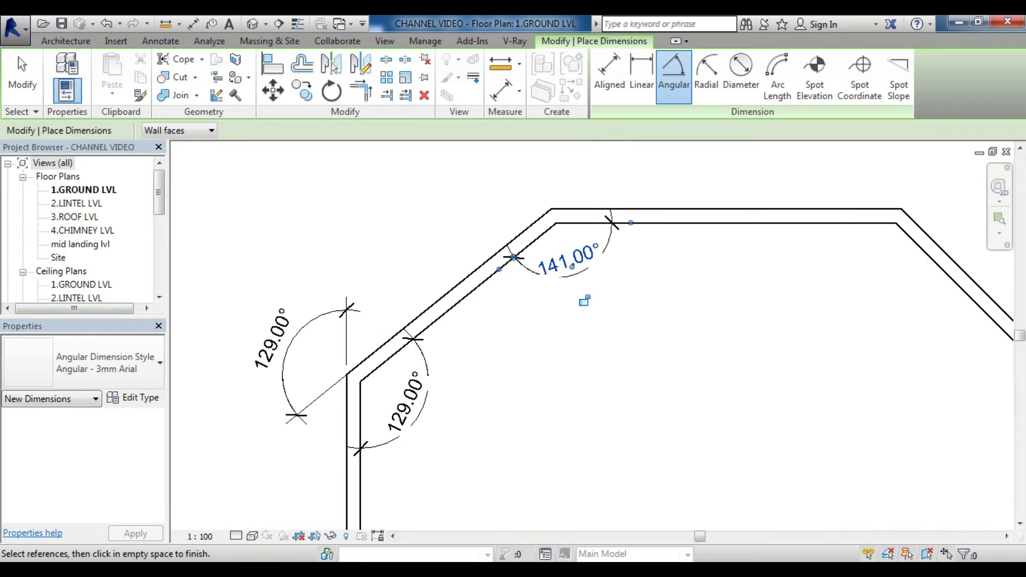
{"action": "left_click", "coordinate": [828, 223]}
{"action": "left_click", "coordinate": [941, 266]}
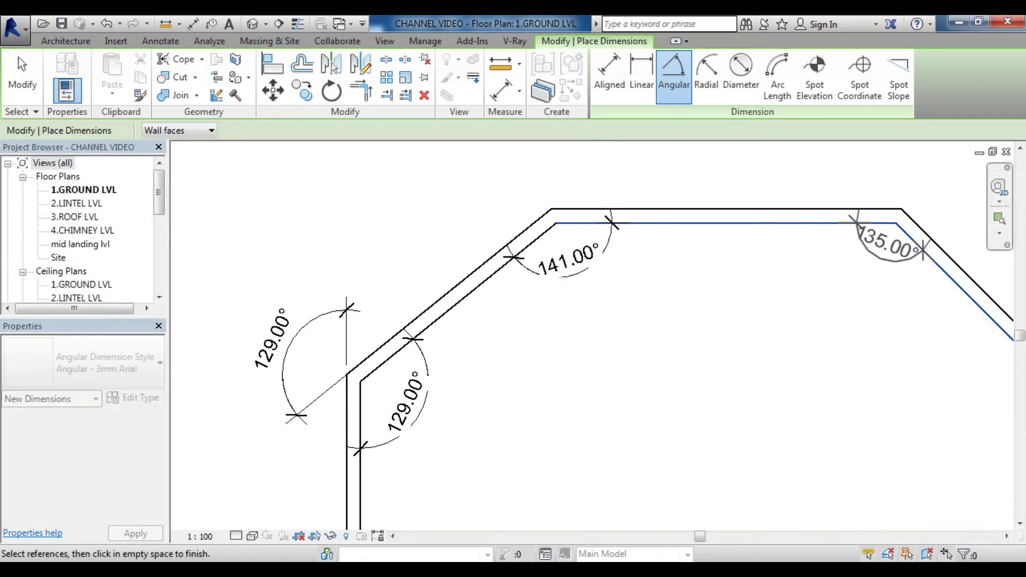
{"action": "middle_click_drag", "start_coordinate": [868, 286], "coordinate": [584, 167]}
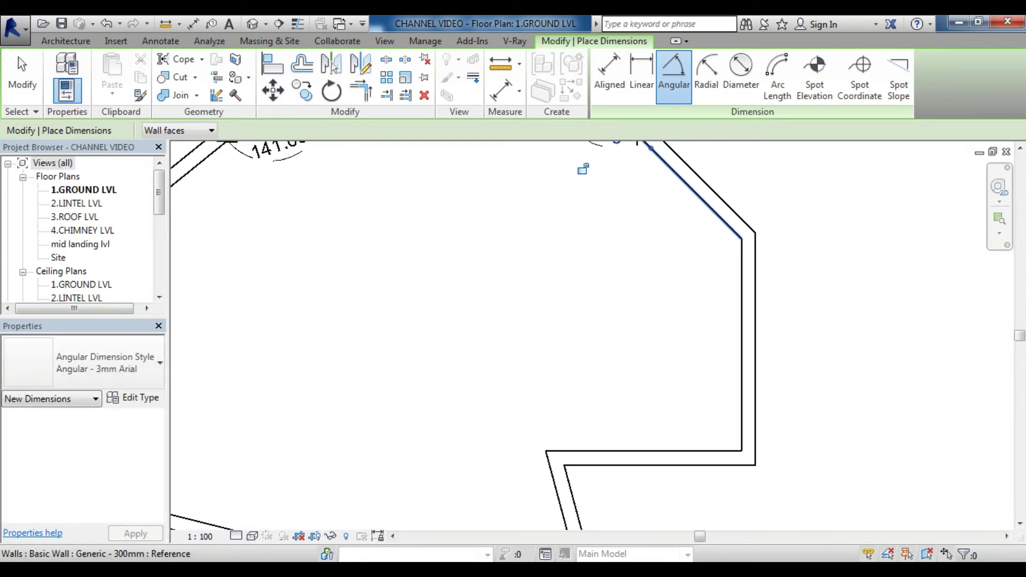
{"action": "left_click", "coordinate": [742, 321]}
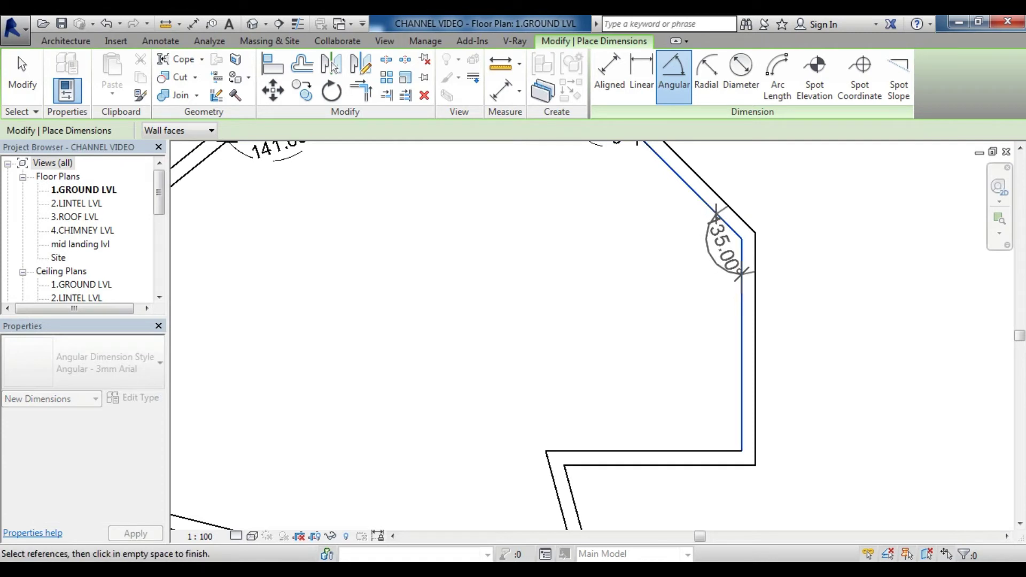
{"action": "left_click", "coordinate": [689, 257]}
Step: Dimension the right-side notch corners with 90.00° and 75.00° angular dimensions
{"action": "left_click", "coordinate": [641, 450]}
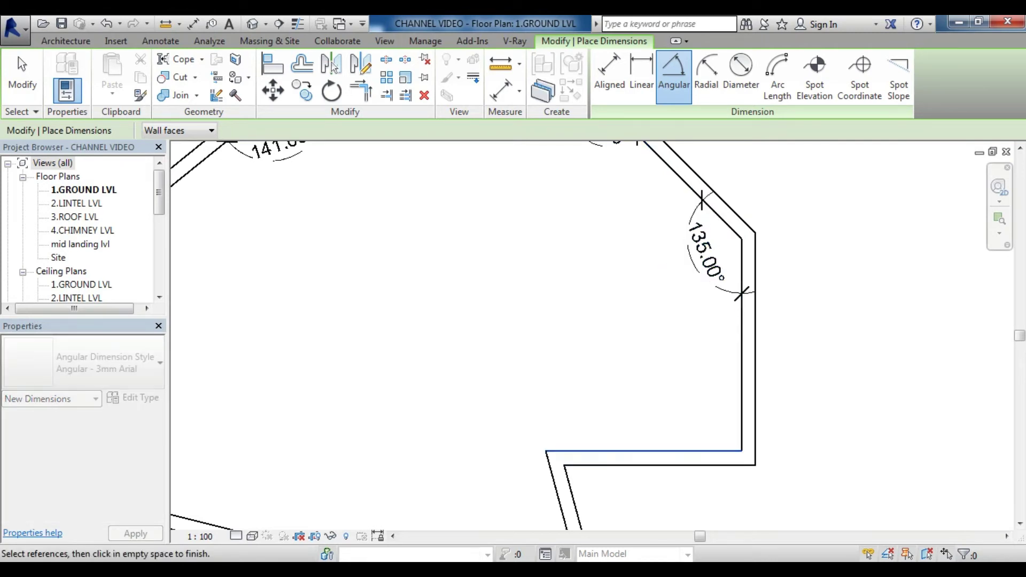
{"action": "left_click", "coordinate": [741, 363]}
{"action": "left_click", "coordinate": [711, 425]}
{"action": "middle_click_drag", "start_coordinate": [716, 423], "coordinate": [734, 362]}
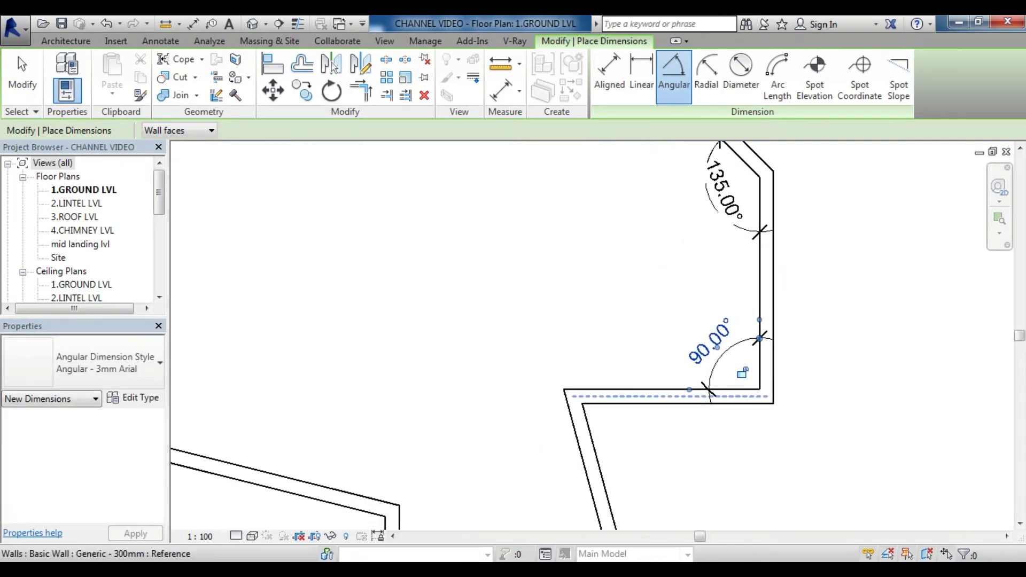
{"action": "left_click", "coordinate": [631, 389]}
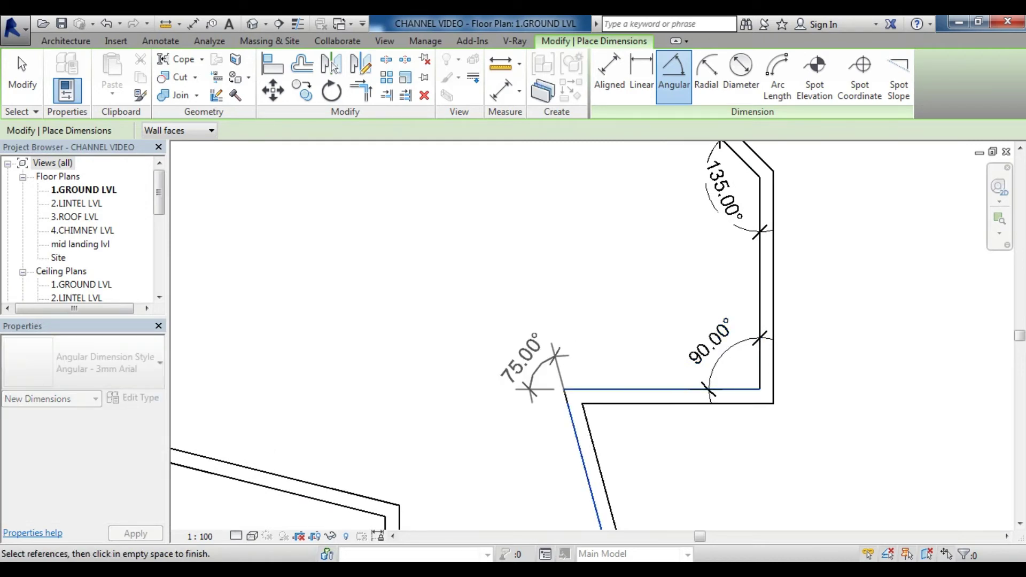
{"action": "left_click", "coordinate": [532, 368]}
{"action": "mouse_move", "coordinate": [555, 385]}
{"action": "middle_mouse_down"}
{"action": "mouse_move", "coordinate": [585, 267]}
{"action": "mouse_move", "coordinate": [691, 178]}
{"action": "middle_mouse_up"}
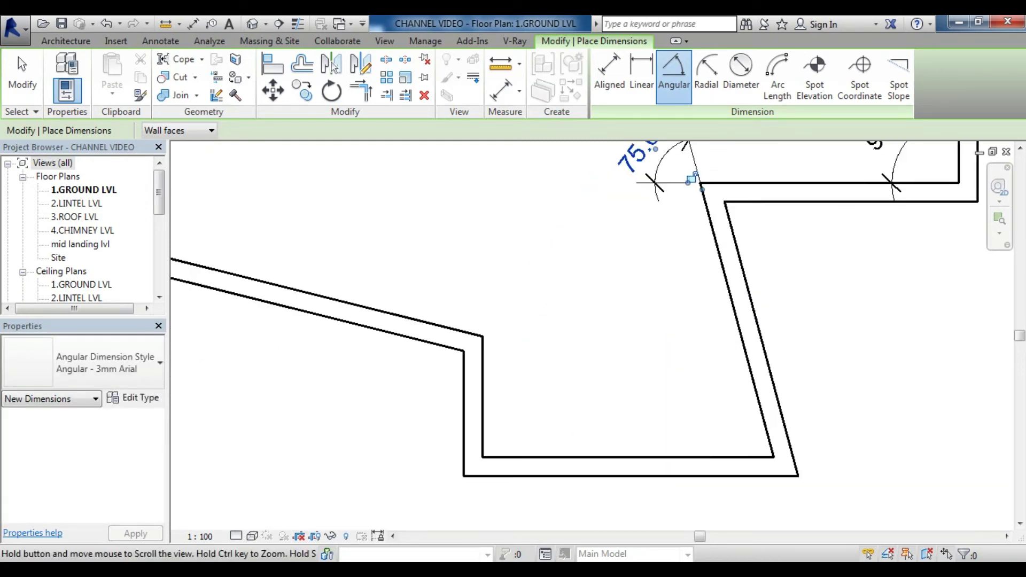
{"action": "left_click", "coordinate": [641, 457]}
{"action": "left_click", "coordinate": [748, 368]}
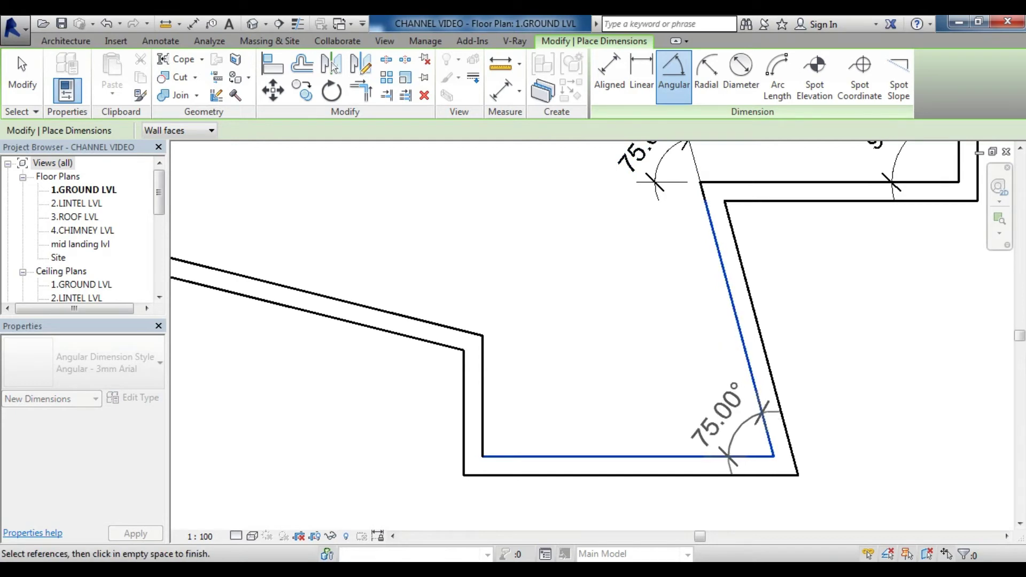
{"action": "left_click", "coordinate": [732, 425]}
Step: Add a 90.00° angle at the lower-left corner and 104.00° angles at the slanted corners
{"action": "left_click", "coordinate": [482, 396]}
{"action": "left_click", "coordinate": [588, 457]}
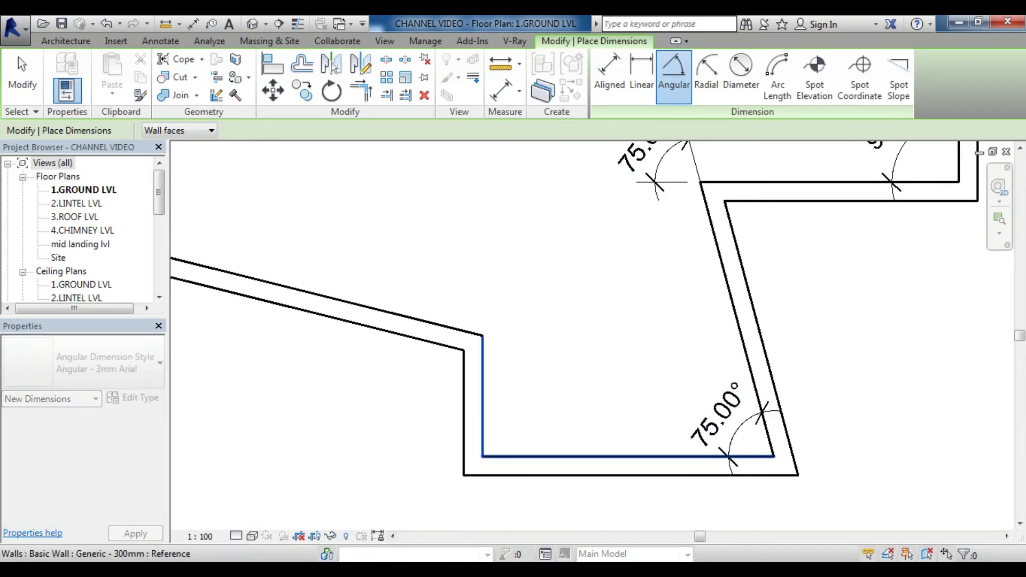
{"action": "left_click", "coordinate": [492, 445]}
{"action": "left_click", "coordinate": [485, 442]}
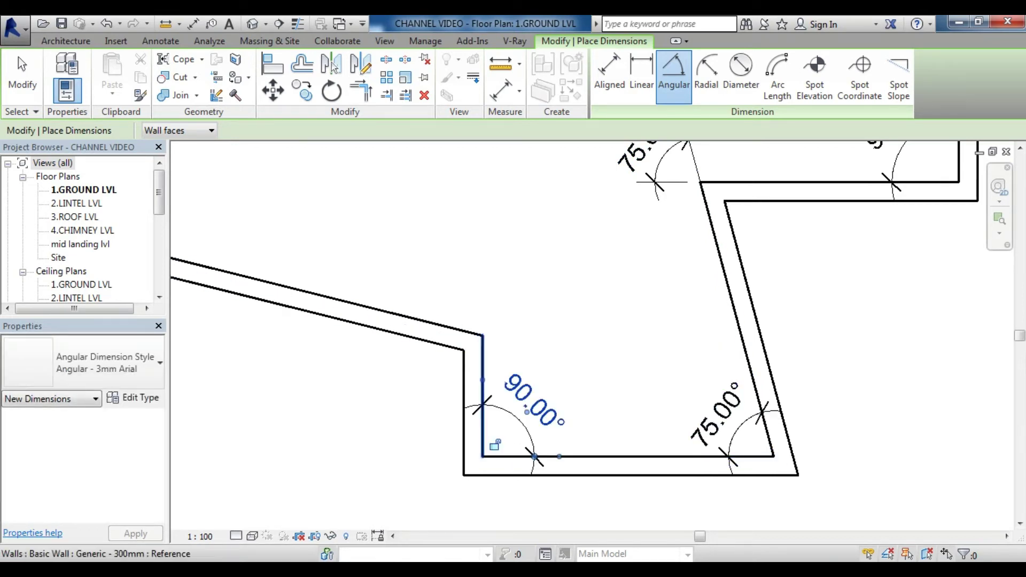
{"action": "left_click", "coordinate": [454, 329]}
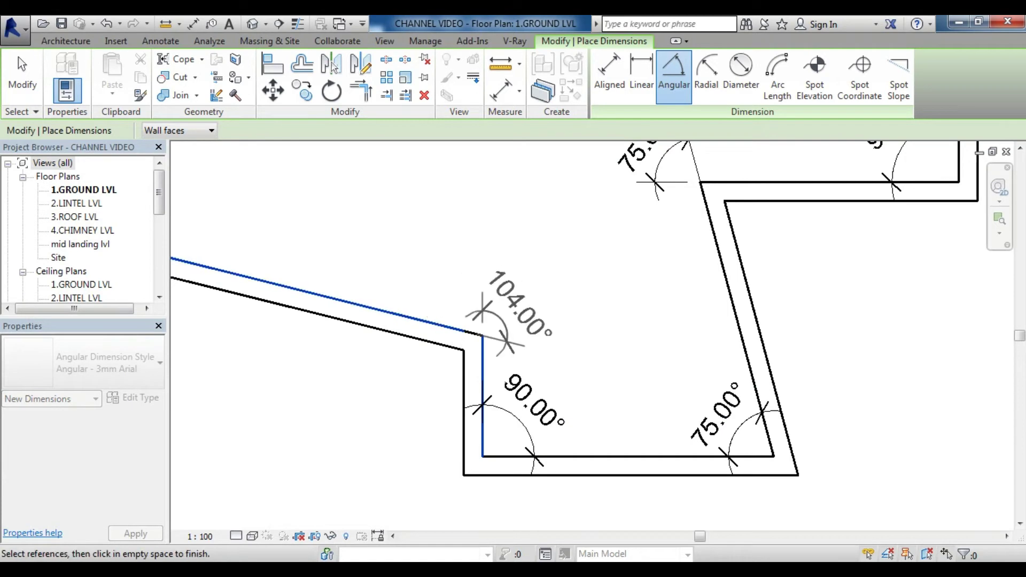
{"action": "left_click", "coordinate": [494, 328]}
{"action": "middle_click_drag", "start_coordinate": [495, 329], "coordinate": [853, 416]}
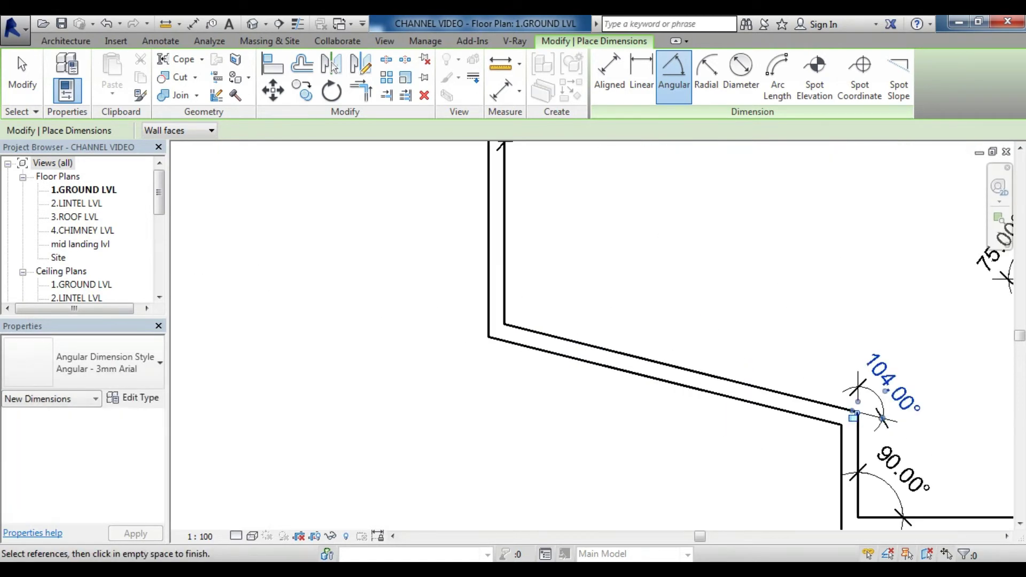
{"action": "left_click", "coordinate": [853, 415]}
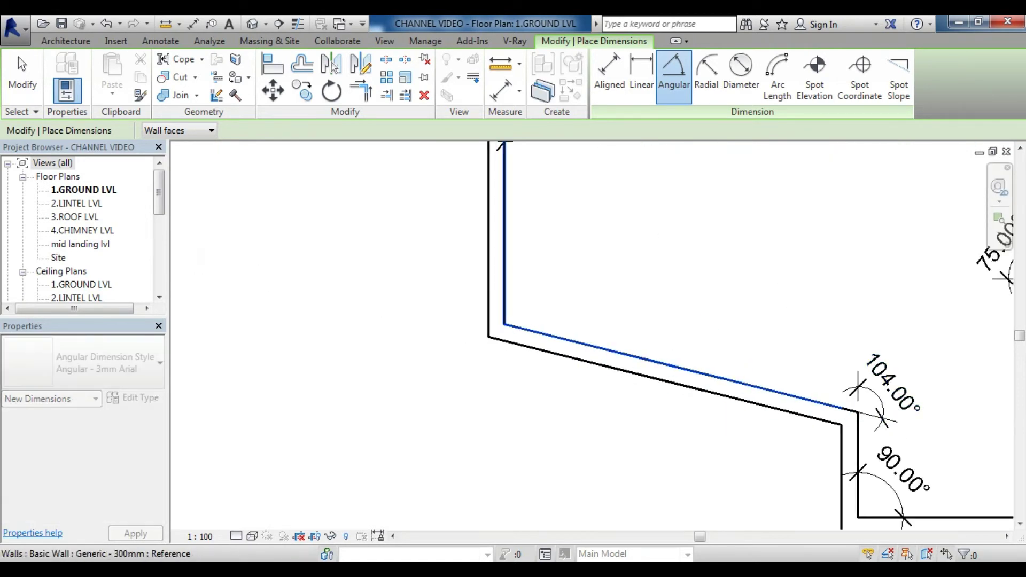
{"action": "left_click", "coordinate": [504, 267]}
{"action": "left_click", "coordinate": [533, 302]}
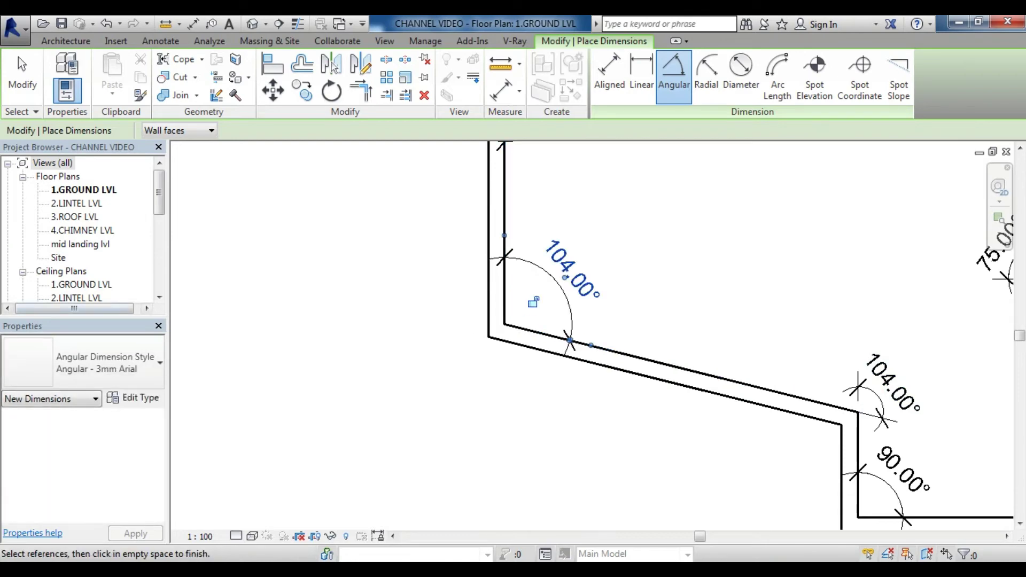
Step: Exit the Angular tool and zoom out, then navigate to the lower slanted corner of the outline
{"action": "key", "text": "Escape"}
{"action": "key", "text": "Escape"}
{"action": "scroll", "coordinate": [588, 331], "scroll_direction": "down", "scroll_amount": 5}
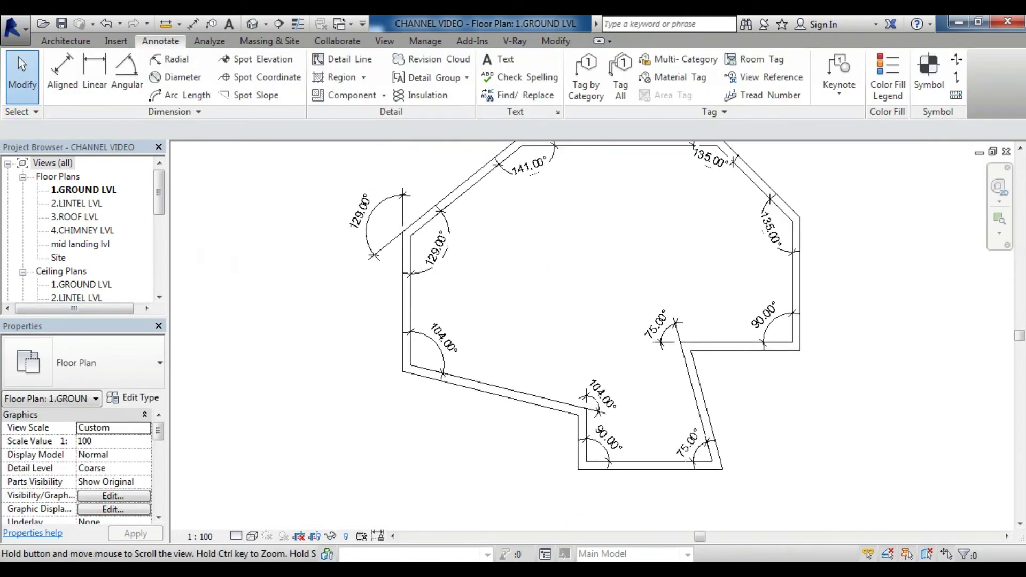
{"action": "middle_click_drag", "start_coordinate": [604, 320], "coordinate": [572, 345]}
{"action": "scroll", "coordinate": [501, 300], "scroll_direction": "up", "scroll_amount": 2}
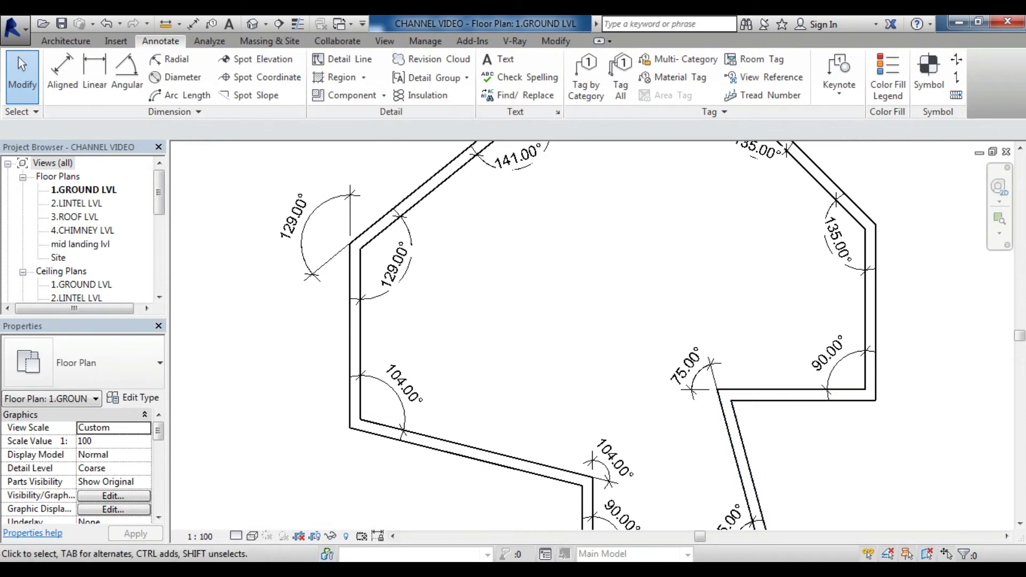
{"action": "middle_click_drag", "start_coordinate": [588, 427], "coordinate": [441, 252]}
{"action": "scroll", "coordinate": [490, 300], "scroll_direction": "up", "scroll_amount": 1}
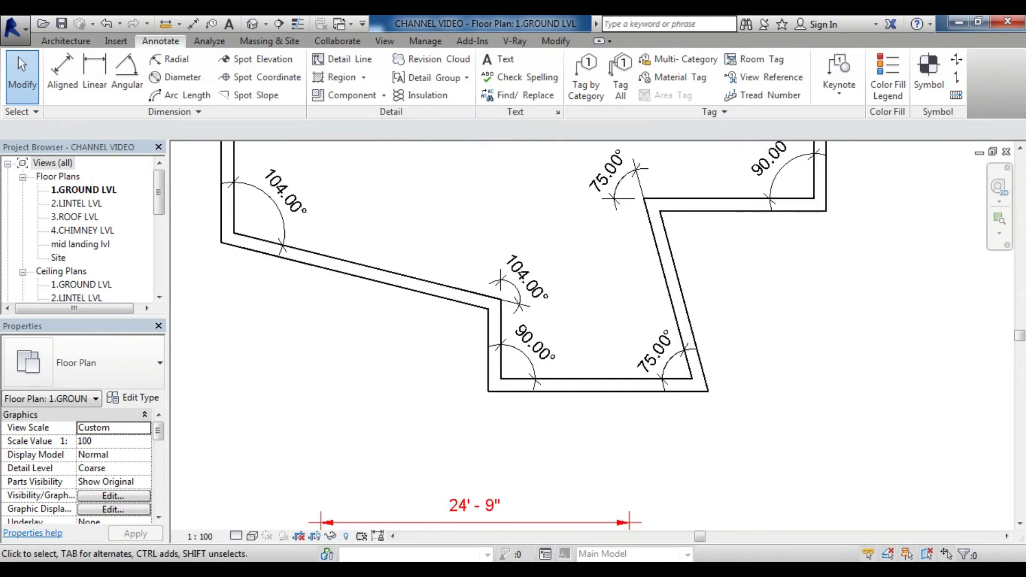
{"action": "scroll", "coordinate": [490, 299], "scroll_direction": "up", "scroll_amount": 1}
{"action": "scroll", "coordinate": [490, 299], "scroll_direction": "up", "scroll_amount": 1}
{"action": "scroll", "coordinate": [538, 217], "scroll_direction": "down", "scroll_amount": 3}
{"action": "middle_click_drag", "start_coordinate": [538, 217], "coordinate": [770, 327]}
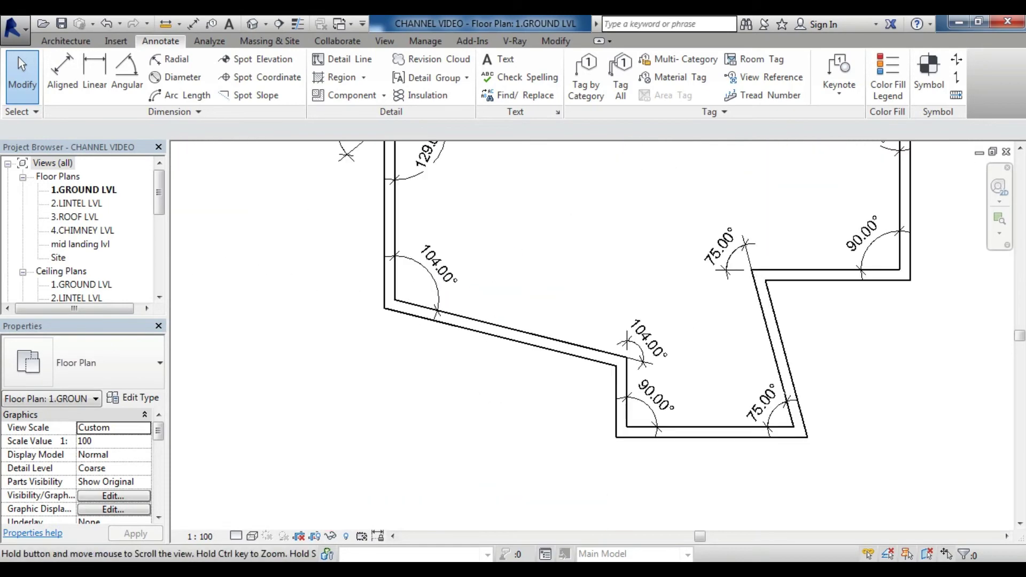
{"action": "scroll", "coordinate": [694, 401], "scroll_direction": "up", "scroll_amount": 3}
{"action": "middle_click_drag", "start_coordinate": [588, 374], "coordinate": [492, 300]}
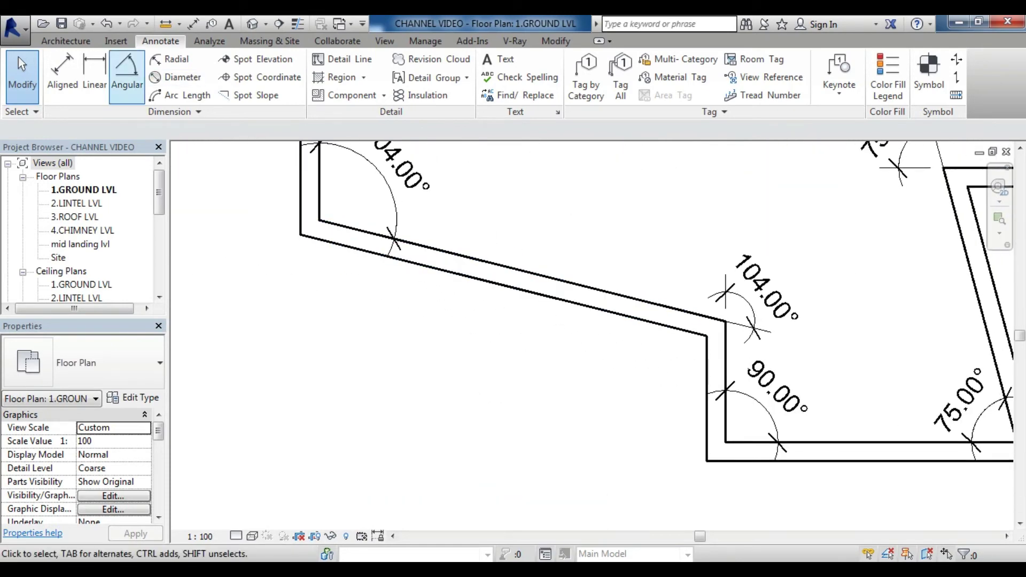
Step: Add a 104.00° angular dimension between the slanted and short vertical outer wall faces
{"action": "left_click", "coordinate": [127, 75]}
{"action": "left_click", "coordinate": [668, 326]}
{"action": "left_click", "coordinate": [707, 364]}
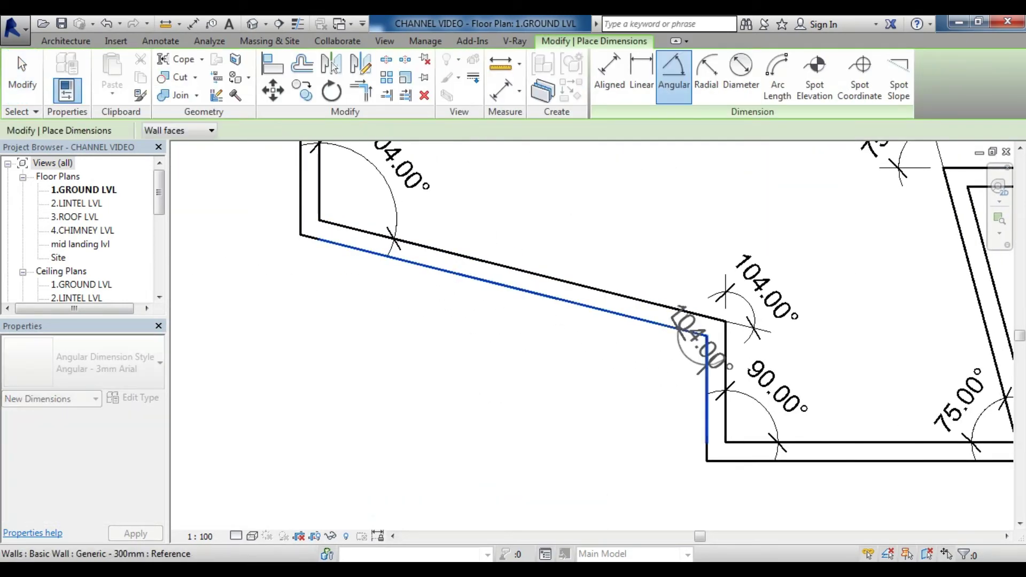
{"action": "left_click", "coordinate": [623, 329]}
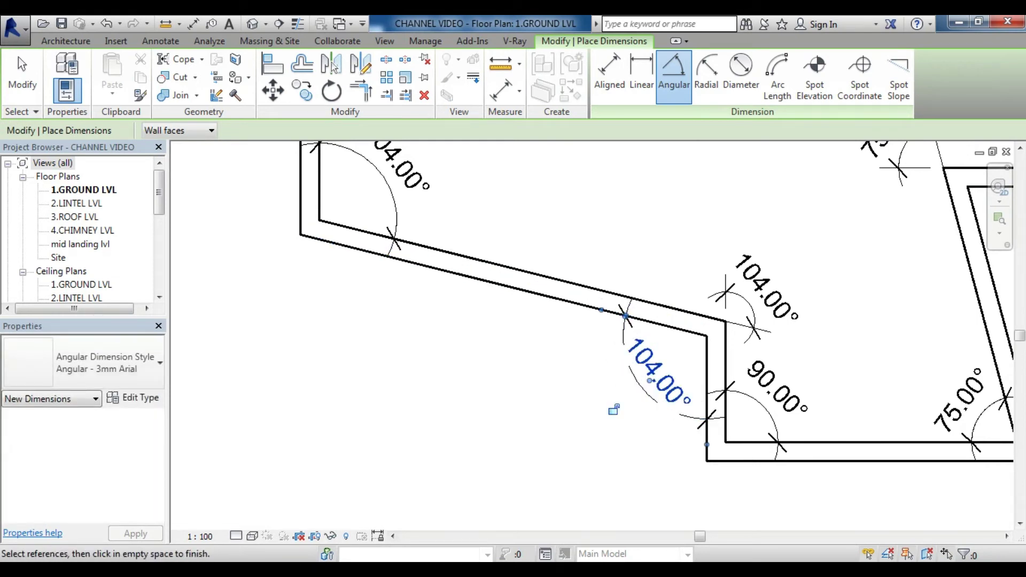
{"action": "key", "text": "Escape"}
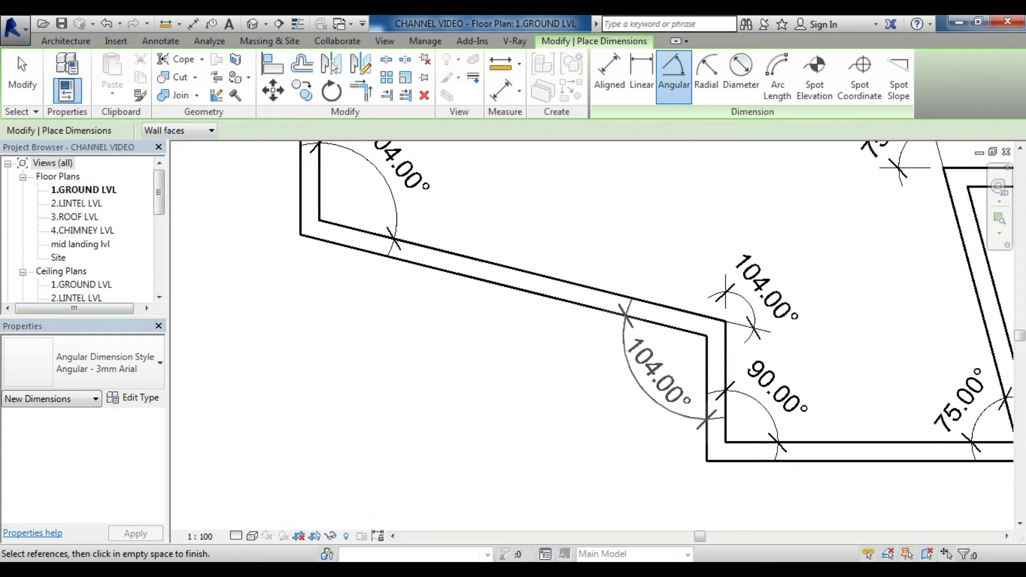
{"action": "key", "text": "d"}
{"action": "key", "text": "i"}
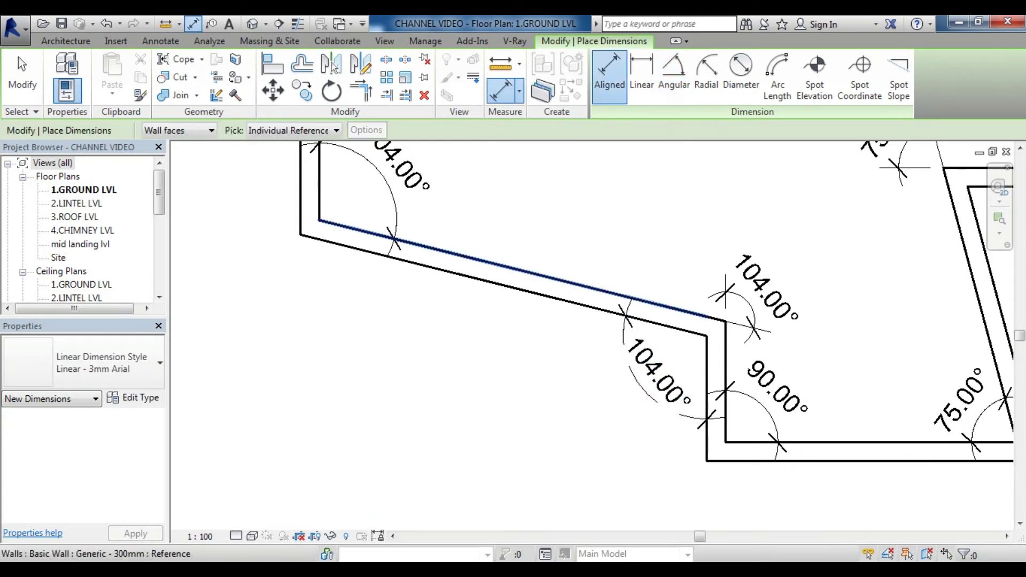
{"action": "left_click", "coordinate": [347, 226]}
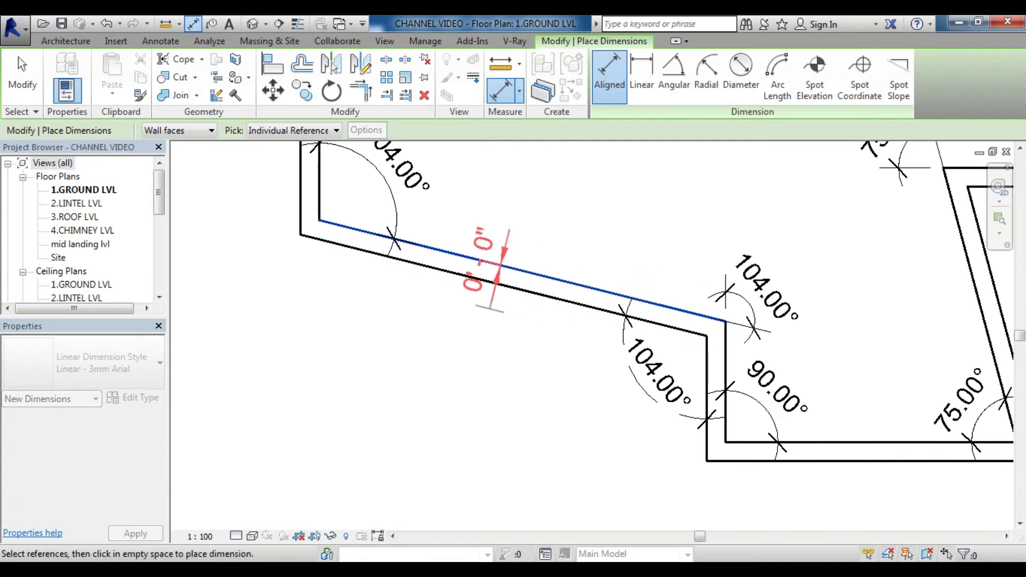
{"action": "key", "text": "Escape"}
{"action": "key", "text": "Escape"}
{"action": "left_click", "coordinate": [609, 75]}
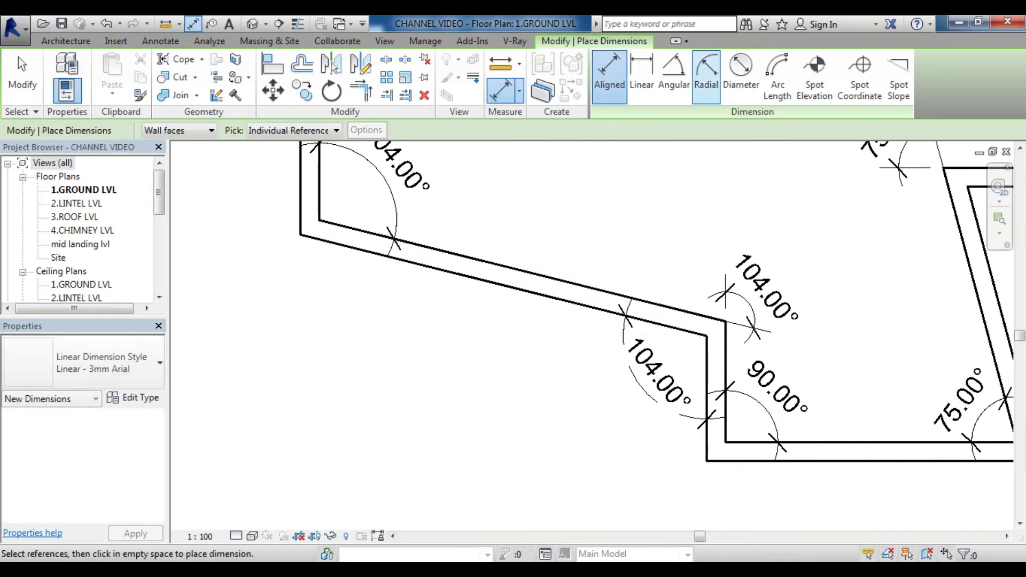
{"action": "left_click", "coordinate": [641, 75]}
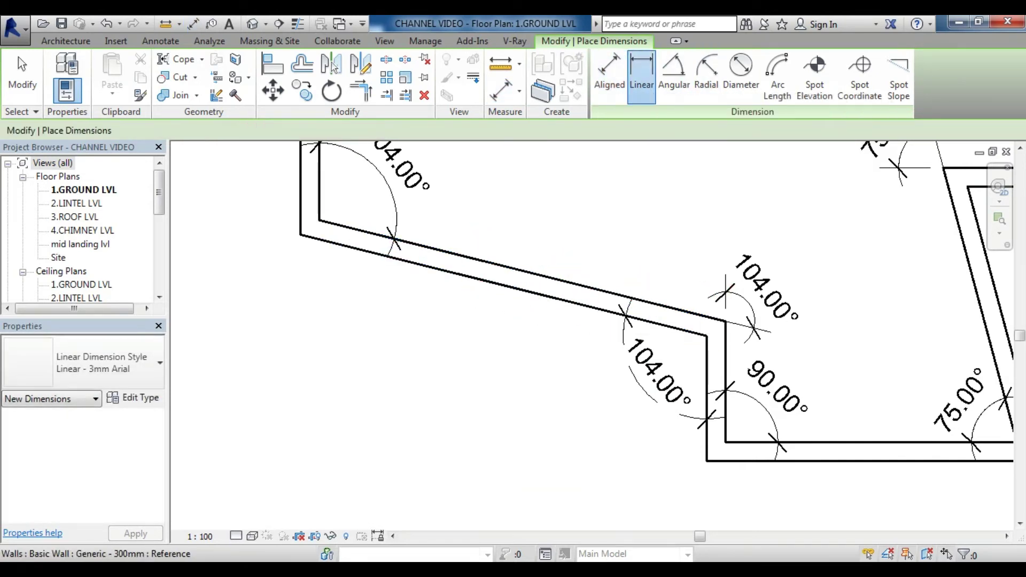
{"action": "left_click", "coordinate": [319, 220]}
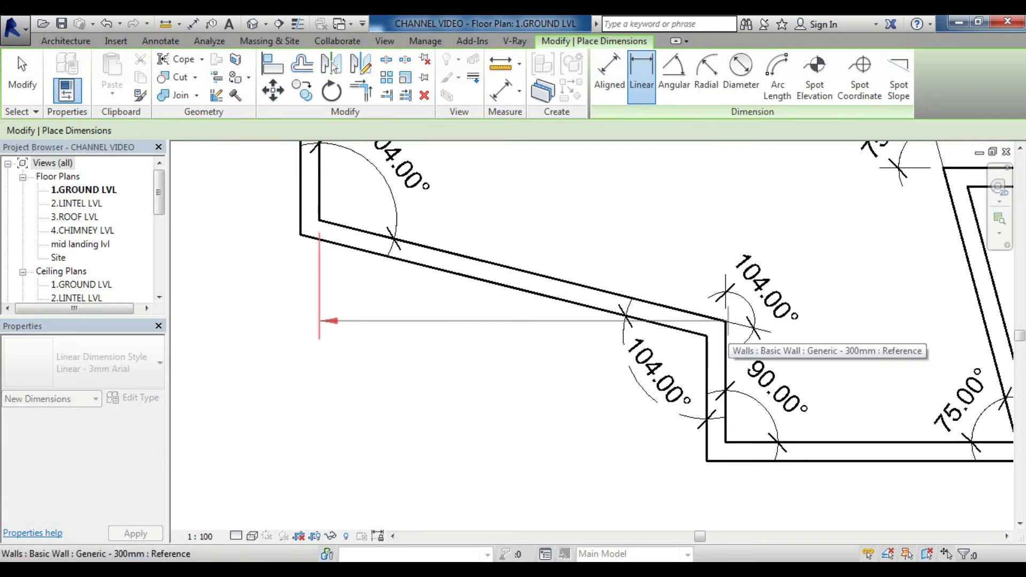
{"action": "left_click", "coordinate": [726, 321]}
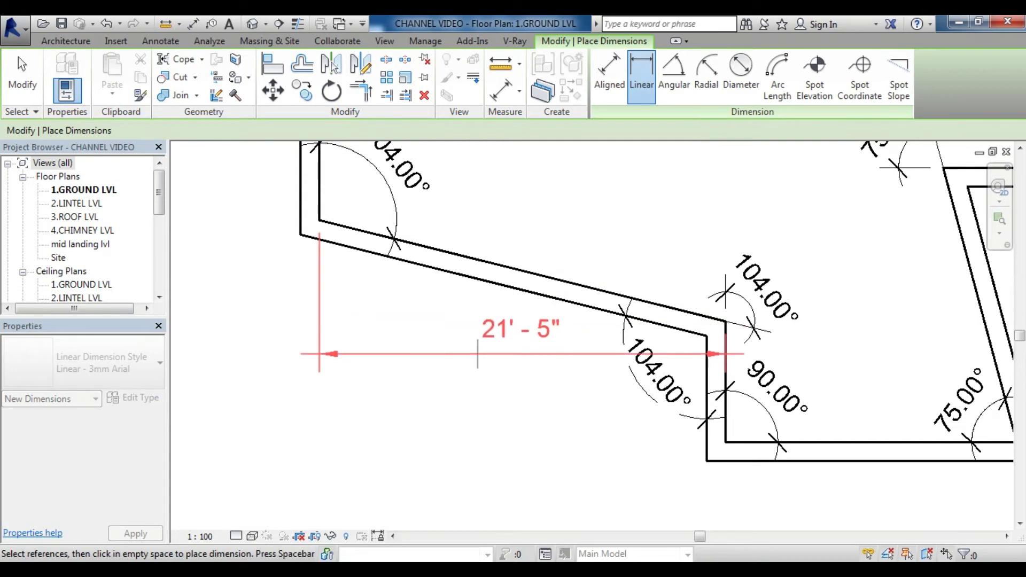
{"action": "left_click", "coordinate": [527, 337]}
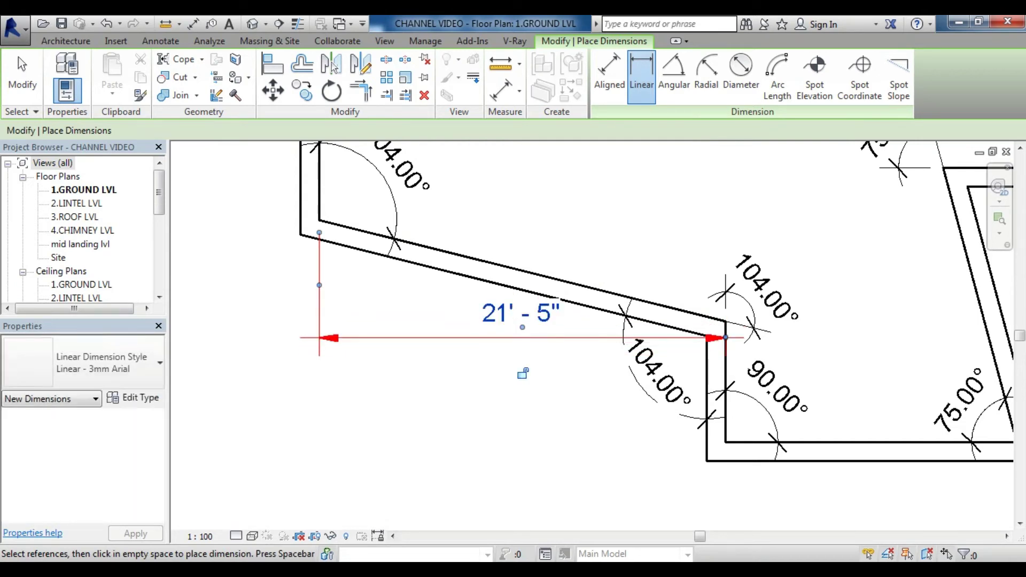
{"action": "key", "text": "d"}
{"action": "key", "text": "i"}
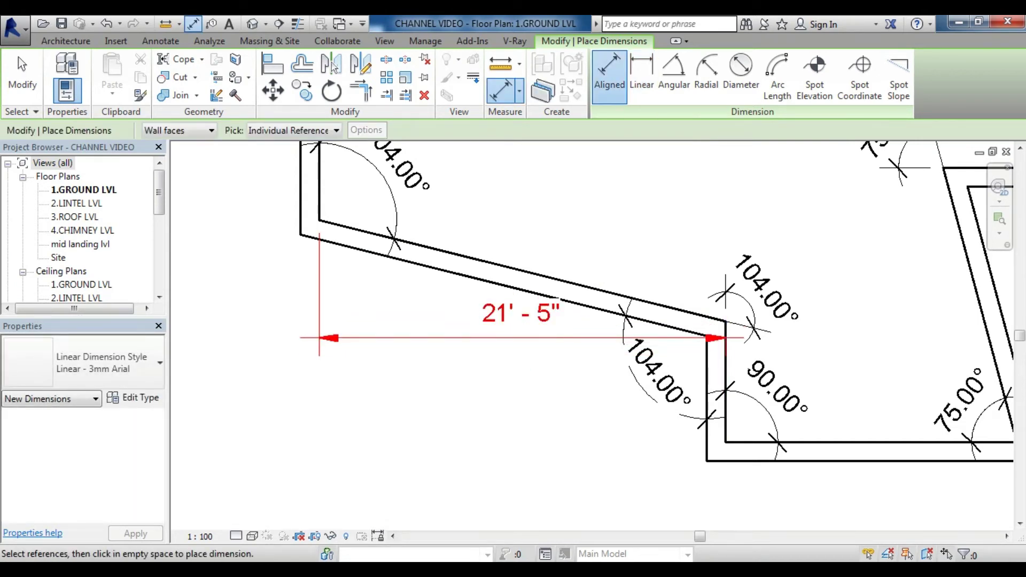
{"action": "scroll", "coordinate": [646, 341], "scroll_direction": "up", "scroll_amount": 2}
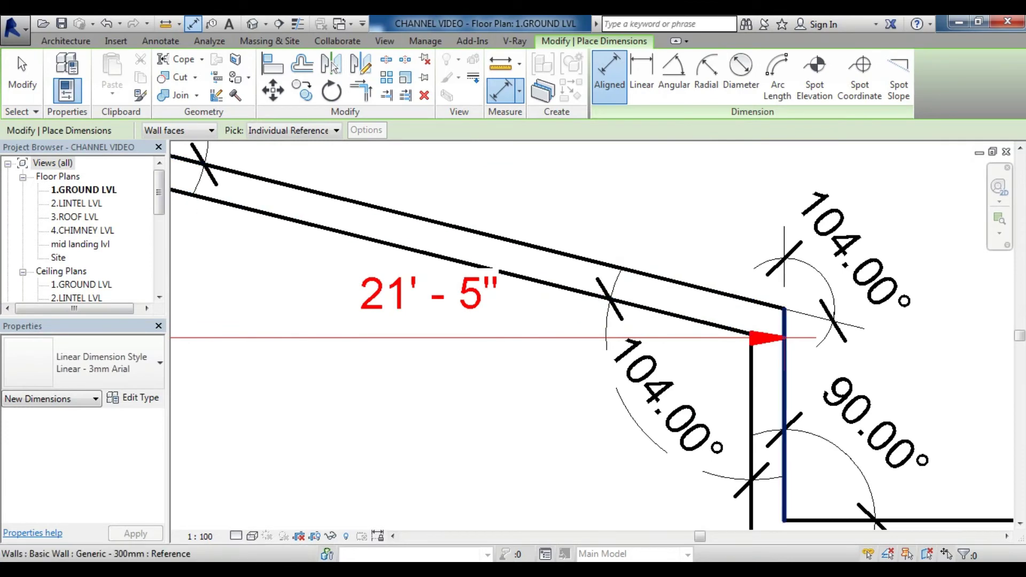
{"action": "scroll", "coordinate": [558, 236], "scroll_direction": "down", "scroll_amount": 2}
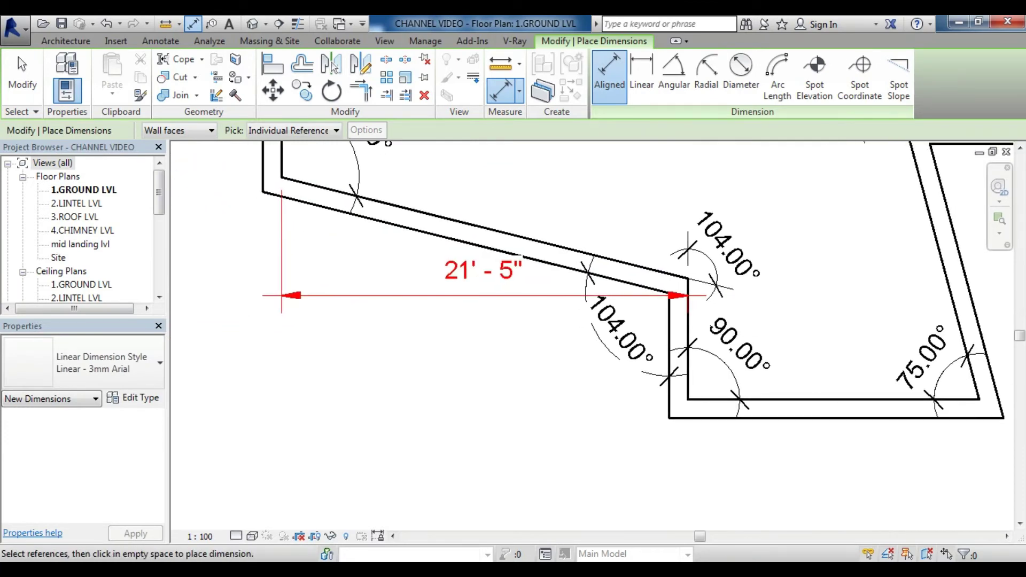
{"action": "key", "text": "Escape"}
{"action": "key", "text": "Escape"}
{"action": "left_click", "coordinate": [483, 295]}
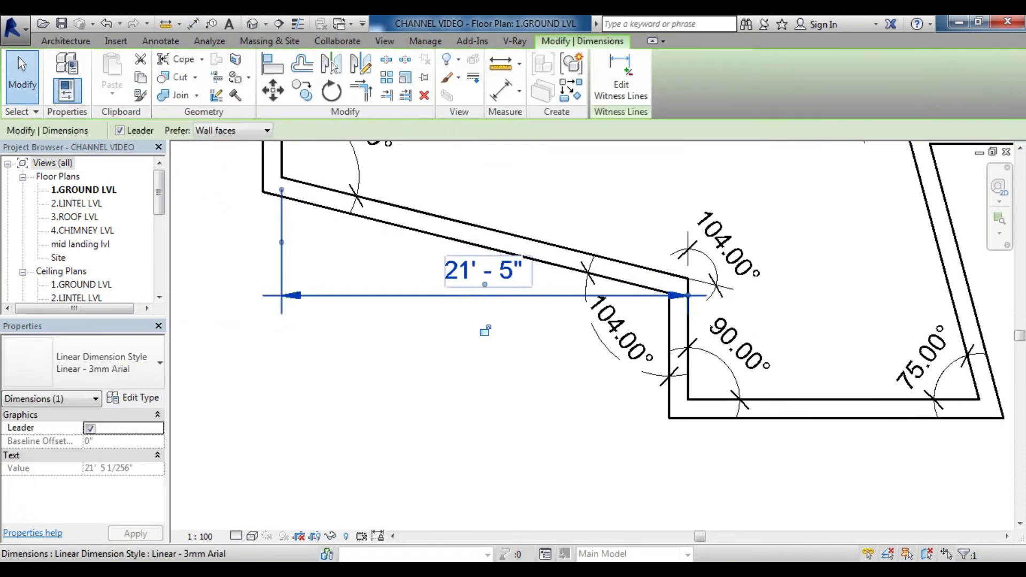
{"action": "key", "text": "Delete"}
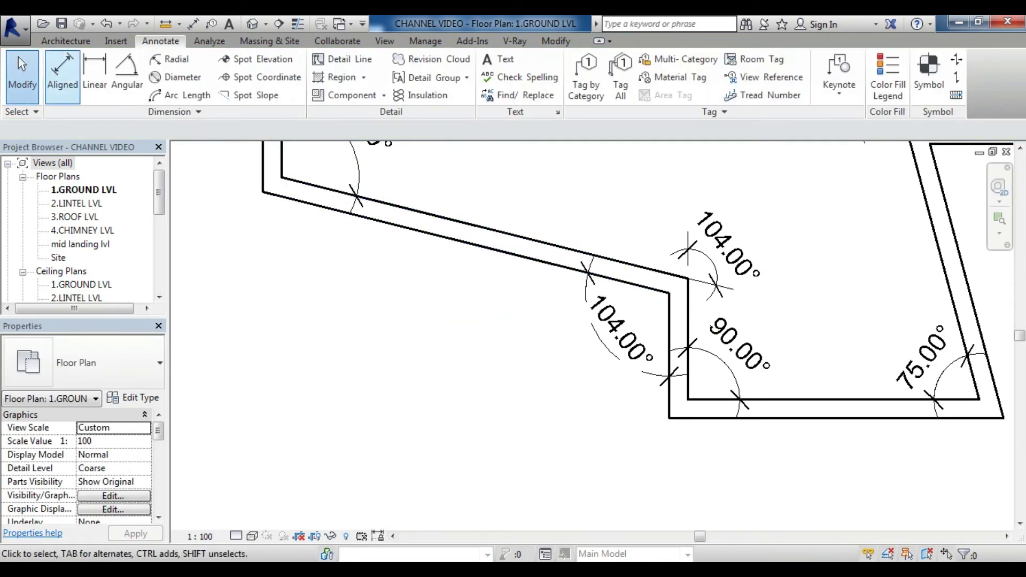
Step: Set the Aligned dimension tool to pick Entire Walls and test-pick a wall
{"action": "left_click", "coordinate": [62, 75]}
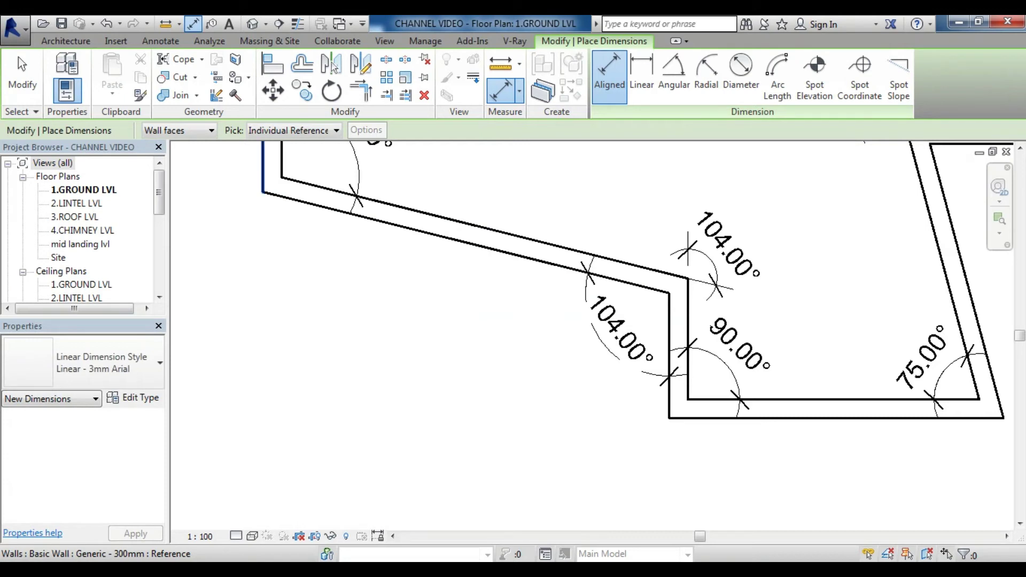
{"action": "left_click", "coordinate": [270, 193]}
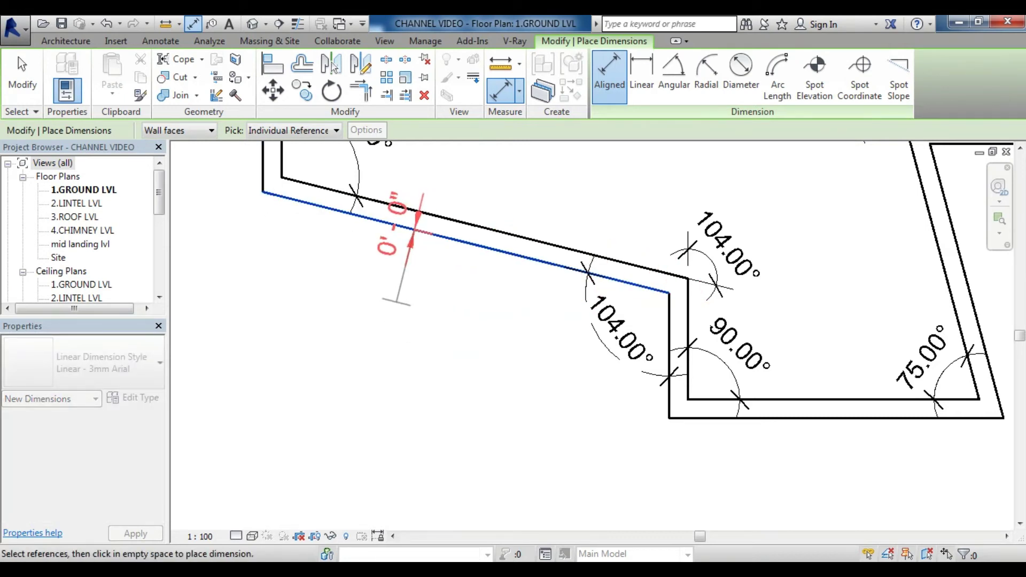
{"action": "key", "text": "Escape"}
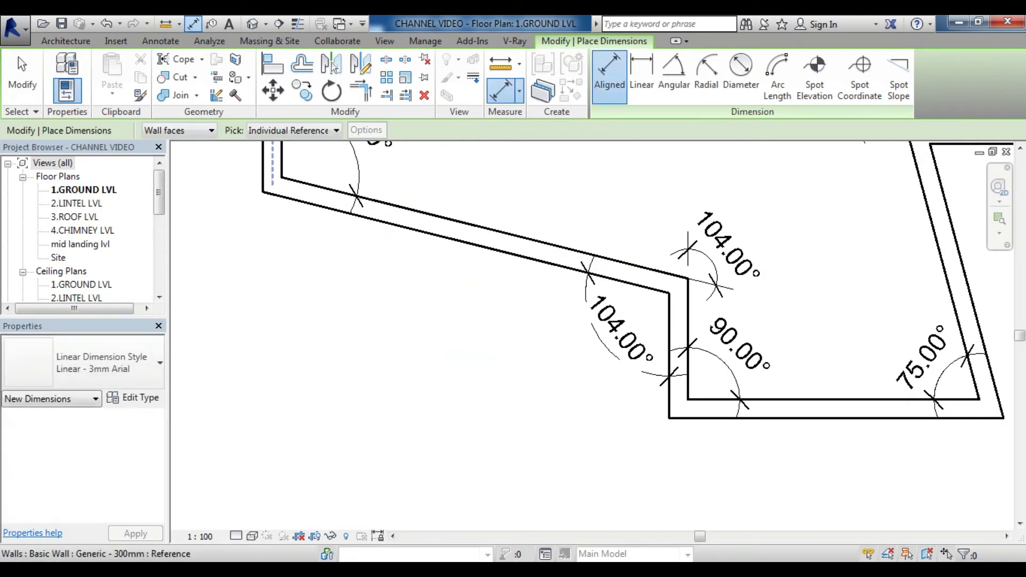
{"action": "left_click", "coordinate": [336, 130]}
{"action": "left_click", "coordinate": [277, 155]}
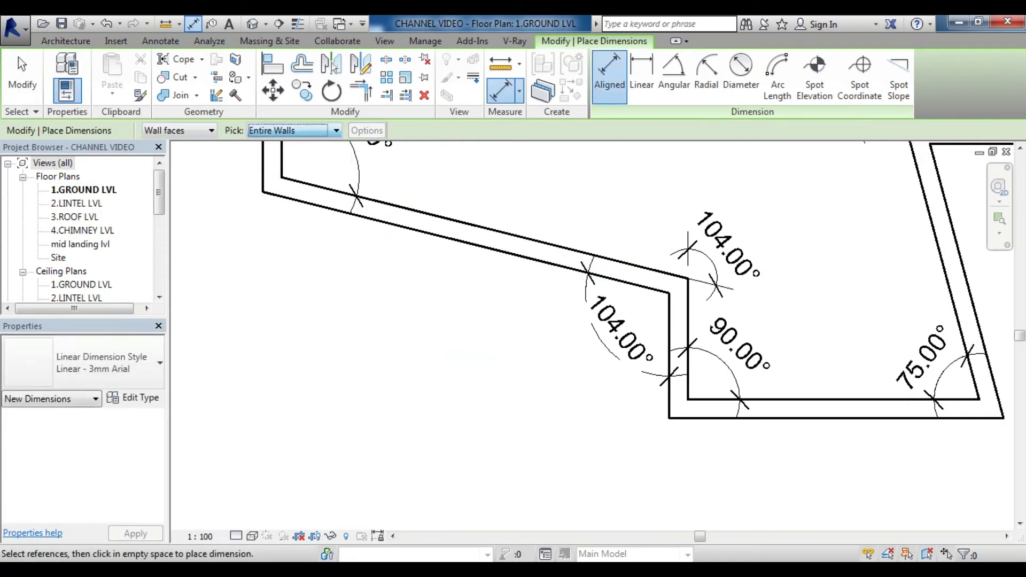
{"action": "left_click", "coordinate": [368, 130]}
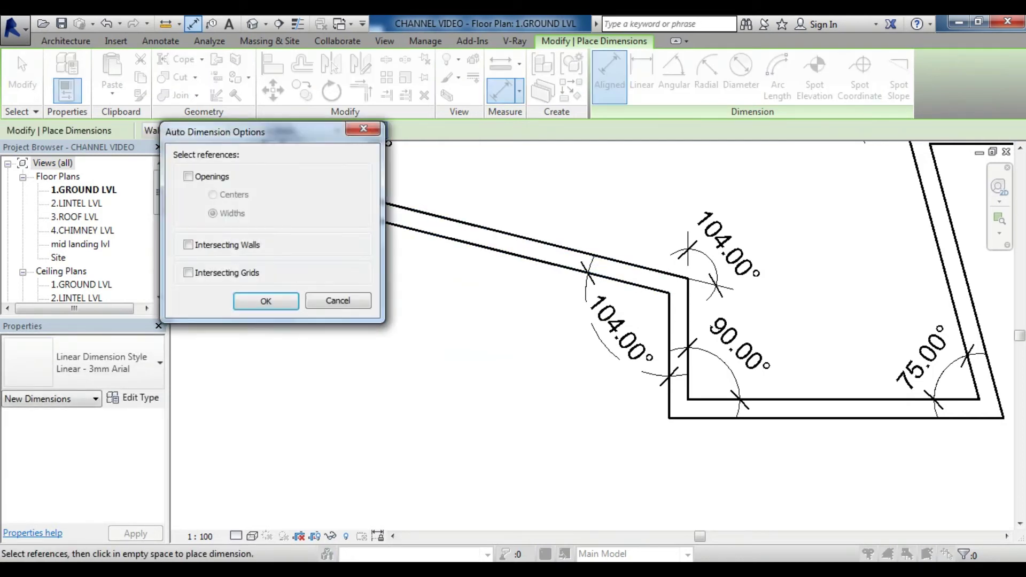
{"action": "key", "text": "Return"}
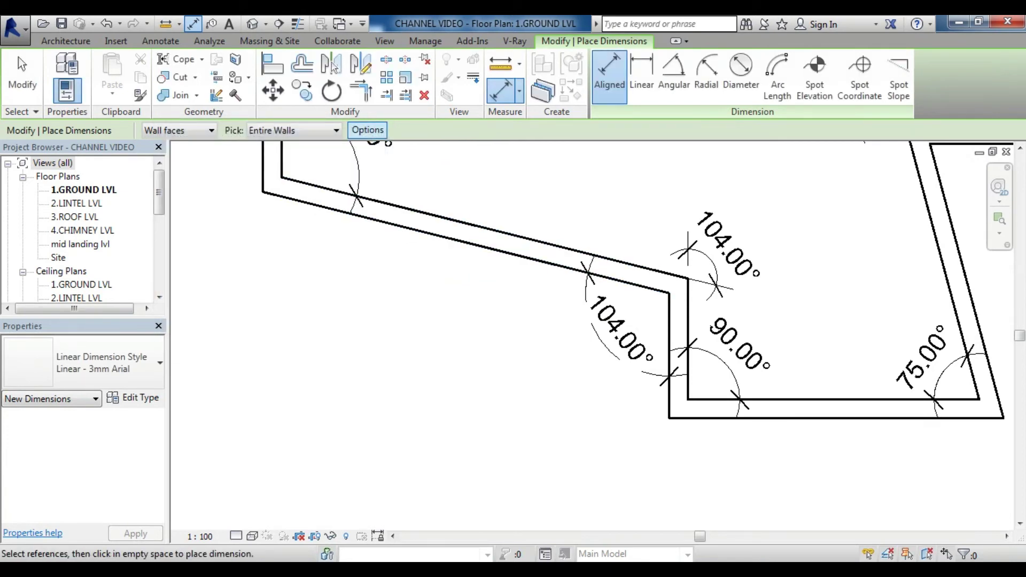
{"action": "left_click", "coordinate": [748, 410]}
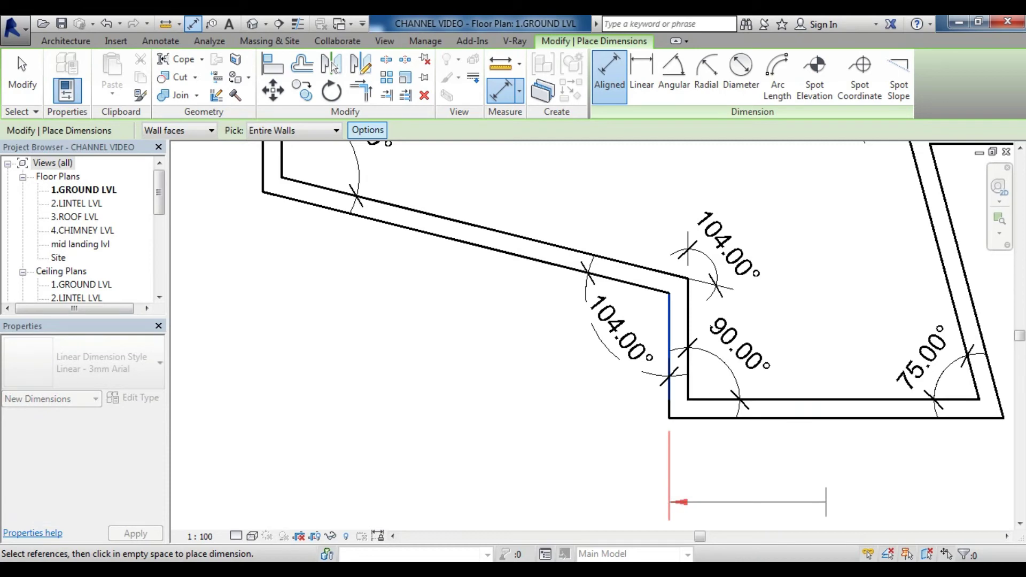
{"action": "key", "text": "Escape"}
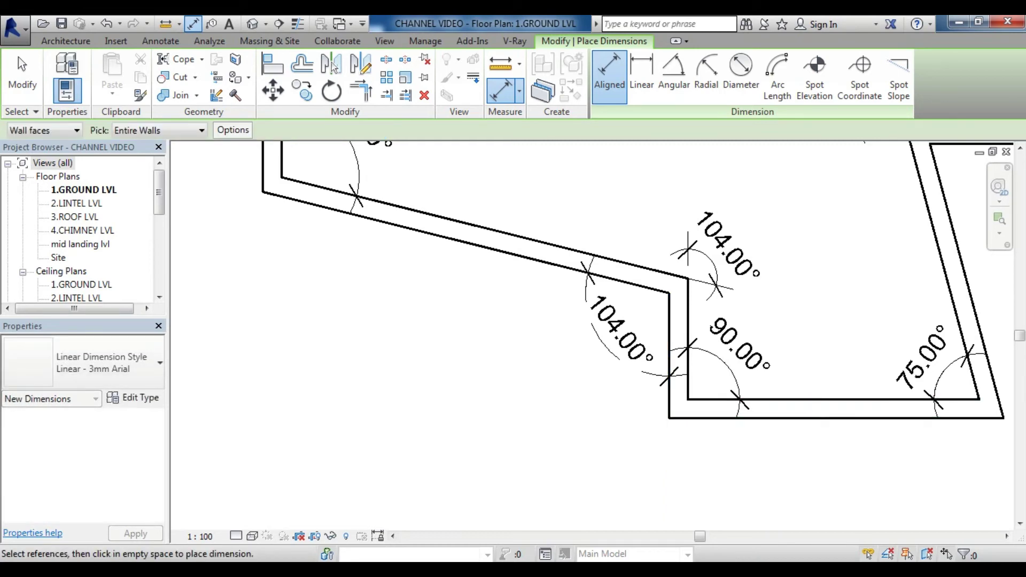
Step: Bring the whole wall outline into view and test-pick the left wall
{"action": "scroll", "coordinate": [588, 320], "scroll_direction": "down", "scroll_amount": 2}
{"action": "middle_click_drag", "start_coordinate": [481, 374], "coordinate": [400, 241]}
{"action": "scroll", "coordinate": [428, 321], "scroll_direction": "down", "scroll_amount": 1}
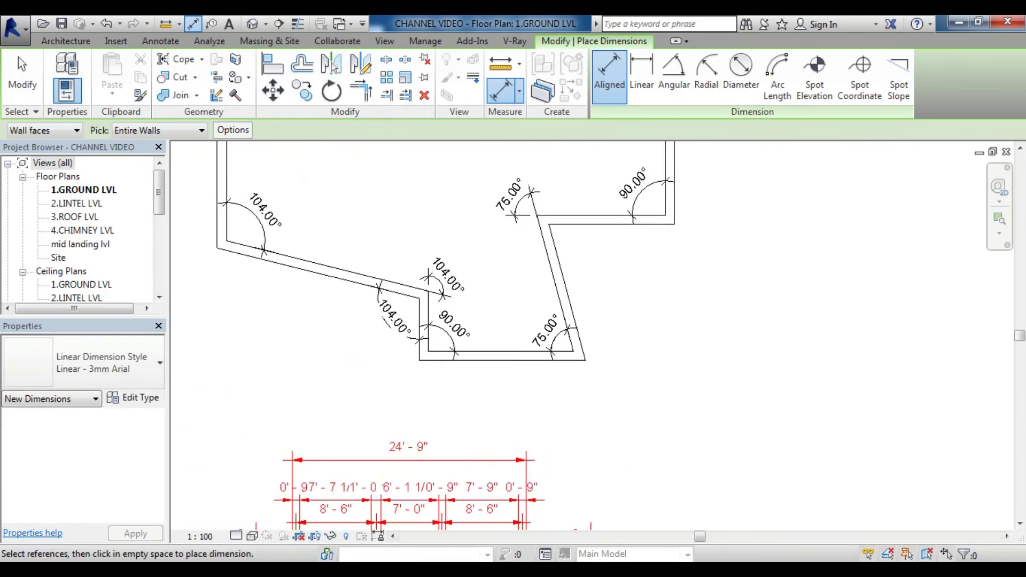
{"action": "middle_click_drag", "start_coordinate": [534, 374], "coordinate": [535, 315]}
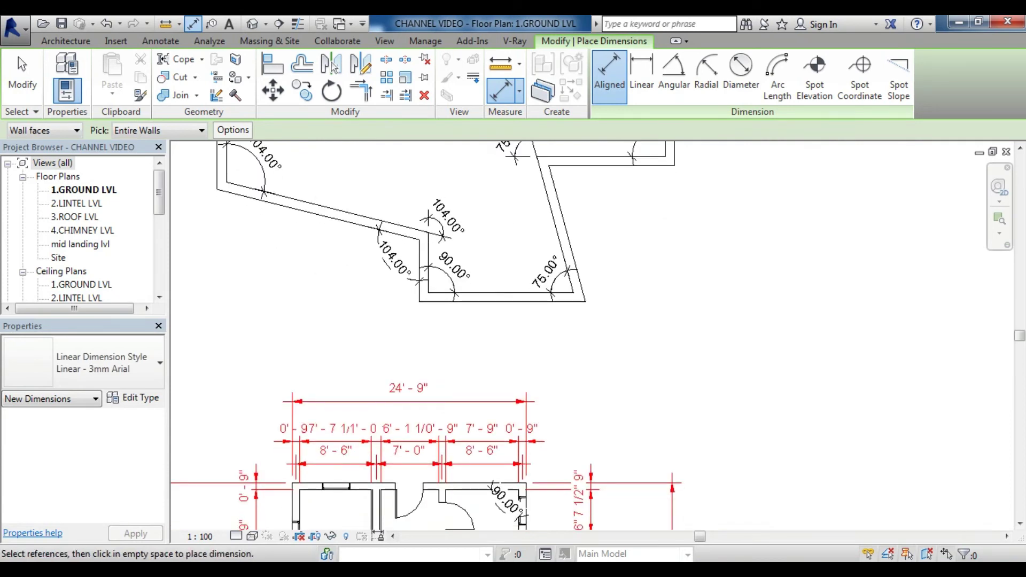
{"action": "left_click", "coordinate": [420, 267]}
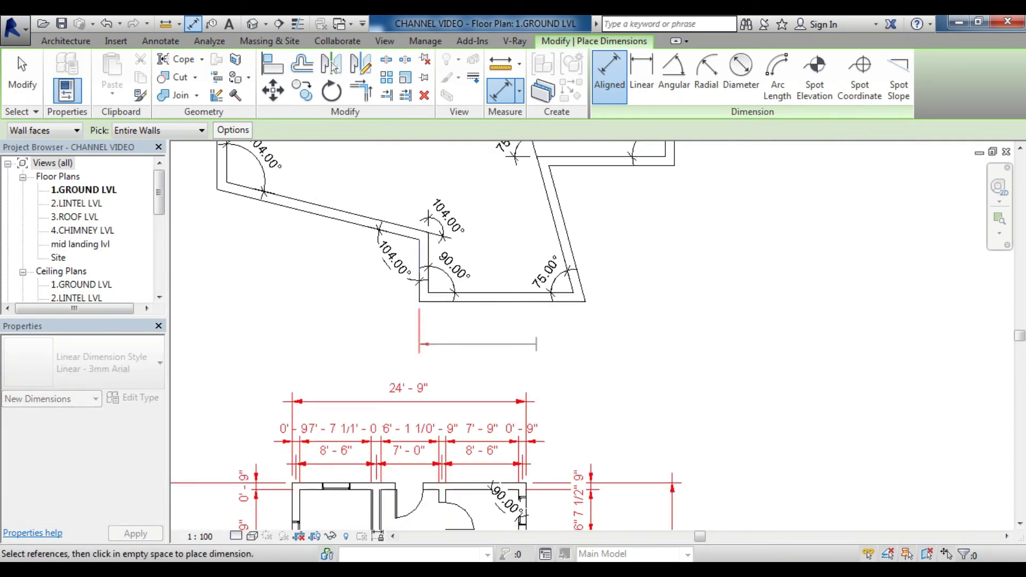
{"action": "key", "text": "Escape"}
{"action": "key", "text": "Escape"}
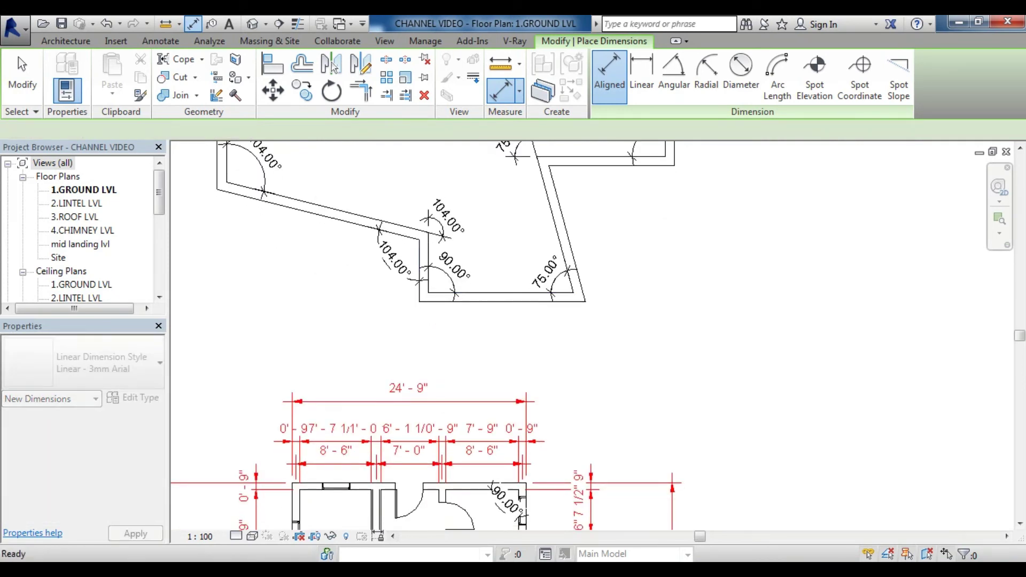
Step: Enable Intersecting Walls in the auto-dimension options and place the 1'-0" wall thickness dimension
{"action": "left_click", "coordinate": [609, 74]}
{"action": "left_click", "coordinate": [367, 130]}
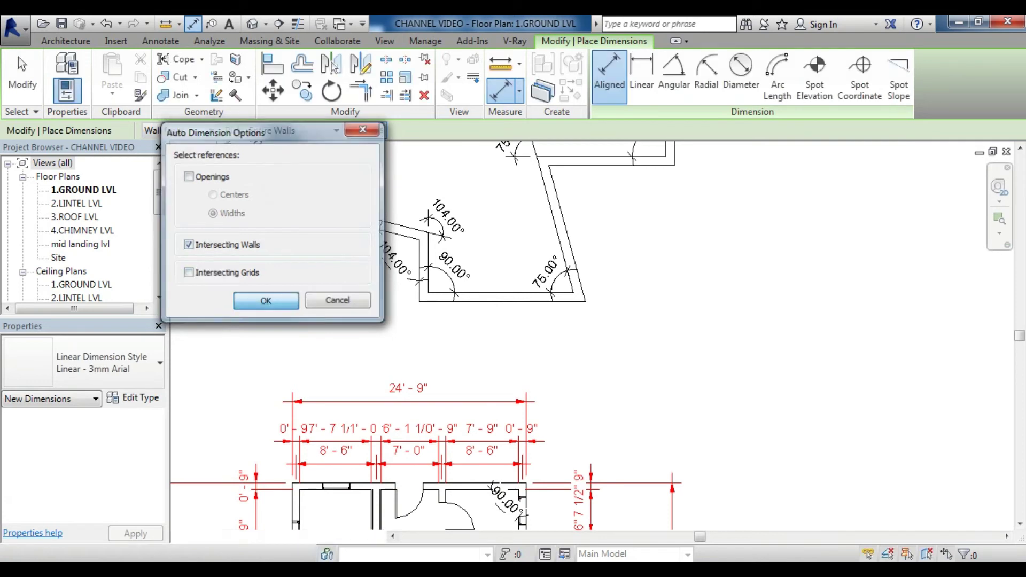
{"action": "left_click", "coordinate": [265, 300]}
{"action": "left_click", "coordinate": [427, 267]}
{"action": "left_click", "coordinate": [485, 322]}
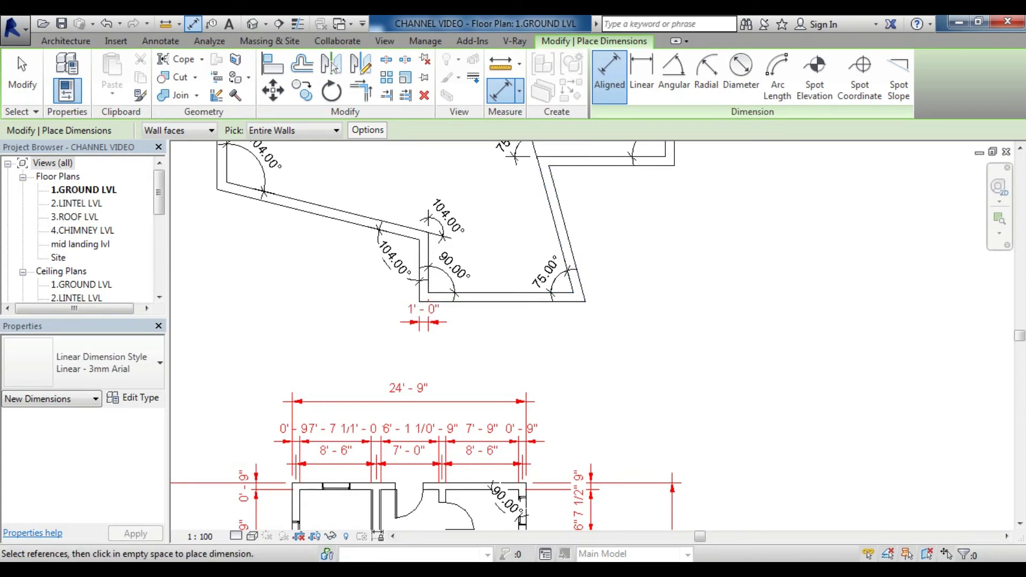
Step: Add a 21'-5" linear dimension from the left wall to the right vertical wall
{"action": "key", "text": "Escape"}
{"action": "key", "text": "Escape"}
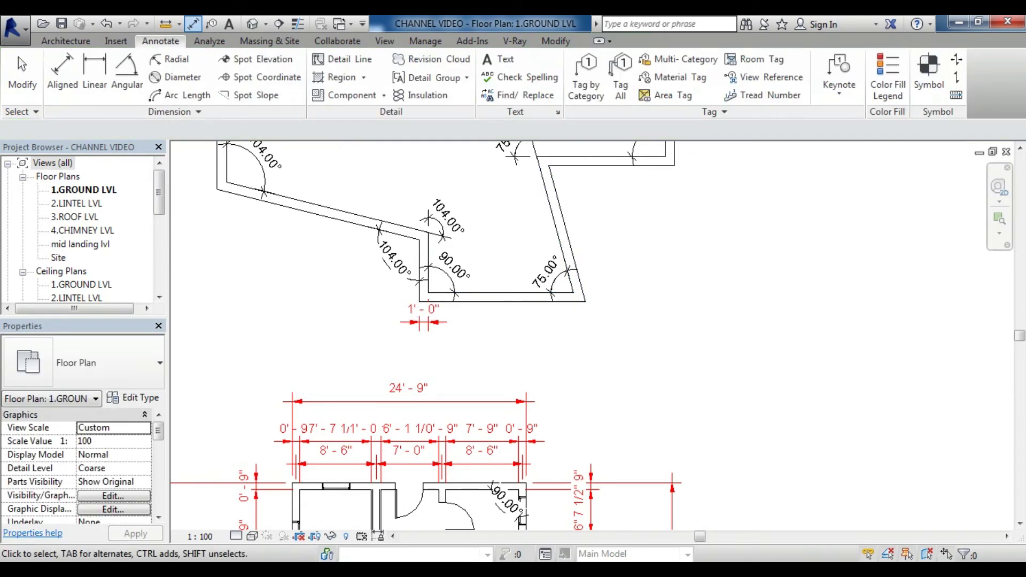
{"action": "scroll", "coordinate": [722, 352], "scroll_direction": "down", "scroll_amount": 2}
{"action": "scroll", "coordinate": [721, 353], "scroll_direction": "up", "scroll_amount": 1}
{"action": "scroll", "coordinate": [588, 321], "scroll_direction": "up", "scroll_amount": 2}
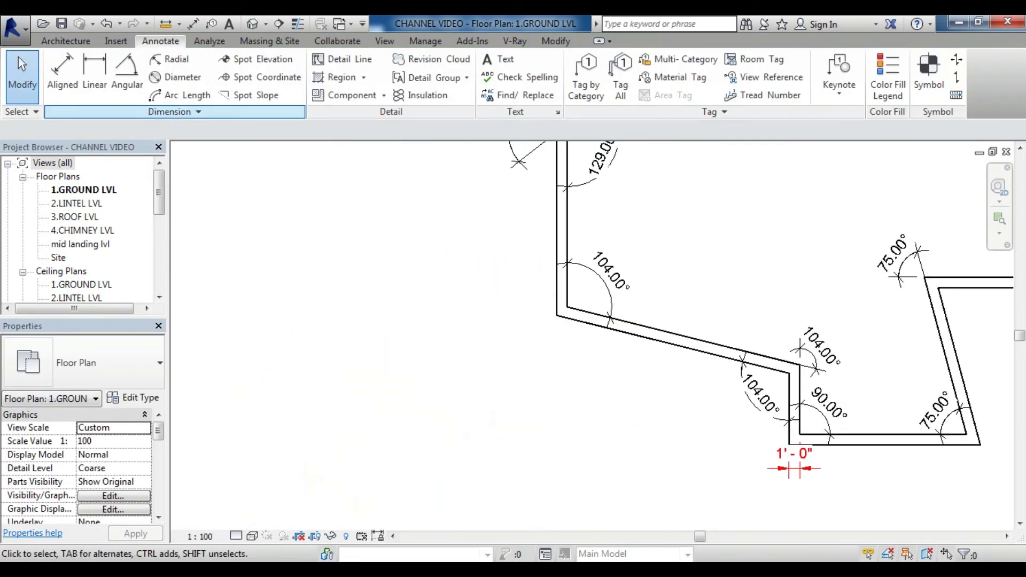
{"action": "left_click", "coordinate": [94, 72]}
{"action": "scroll", "coordinate": [583, 375], "scroll_direction": "up", "scroll_amount": 2}
{"action": "middle_click_drag", "start_coordinate": [521, 340], "coordinate": [439, 243]}
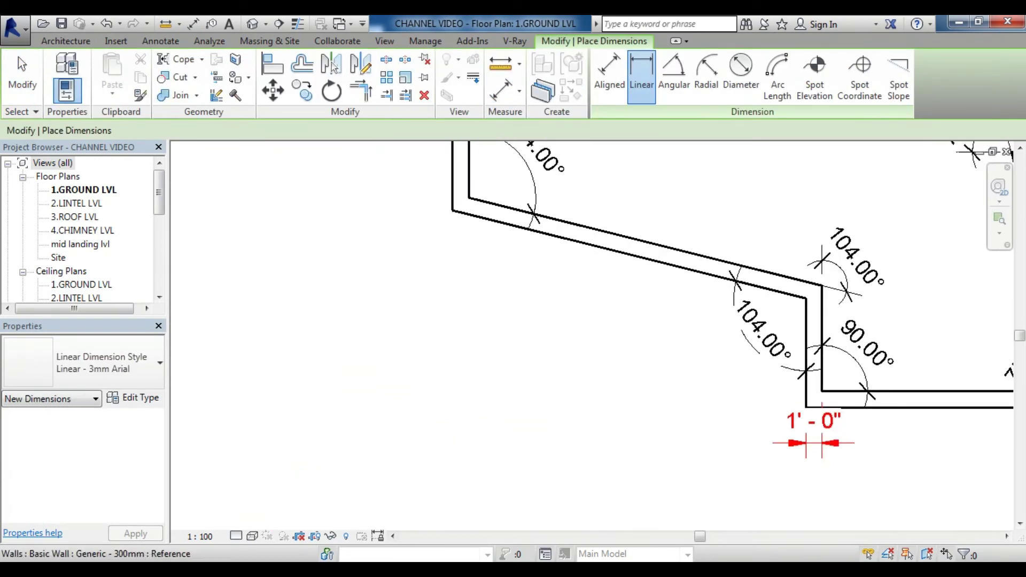
{"action": "left_click", "coordinate": [452, 181]}
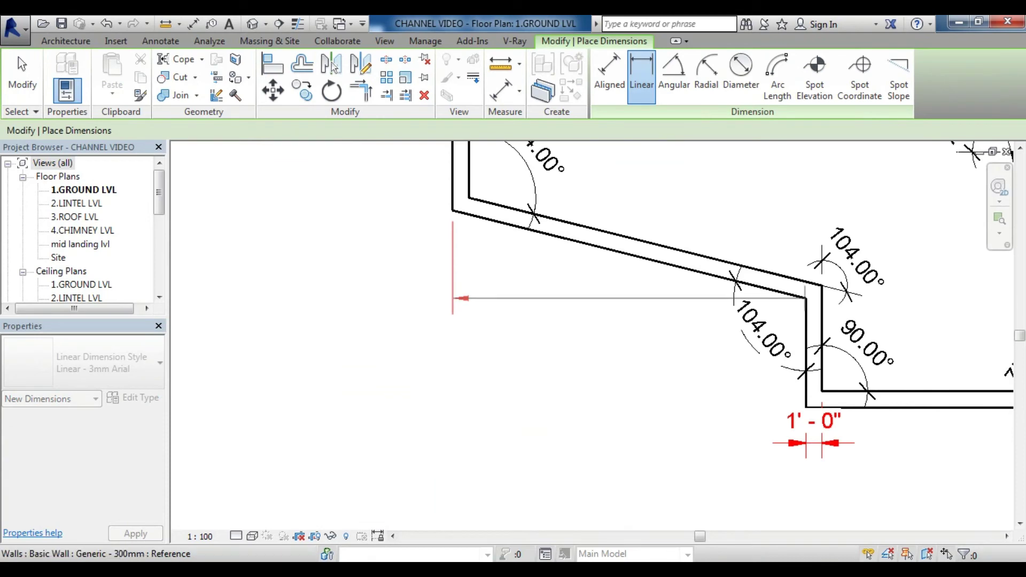
{"action": "left_click", "coordinate": [805, 296]}
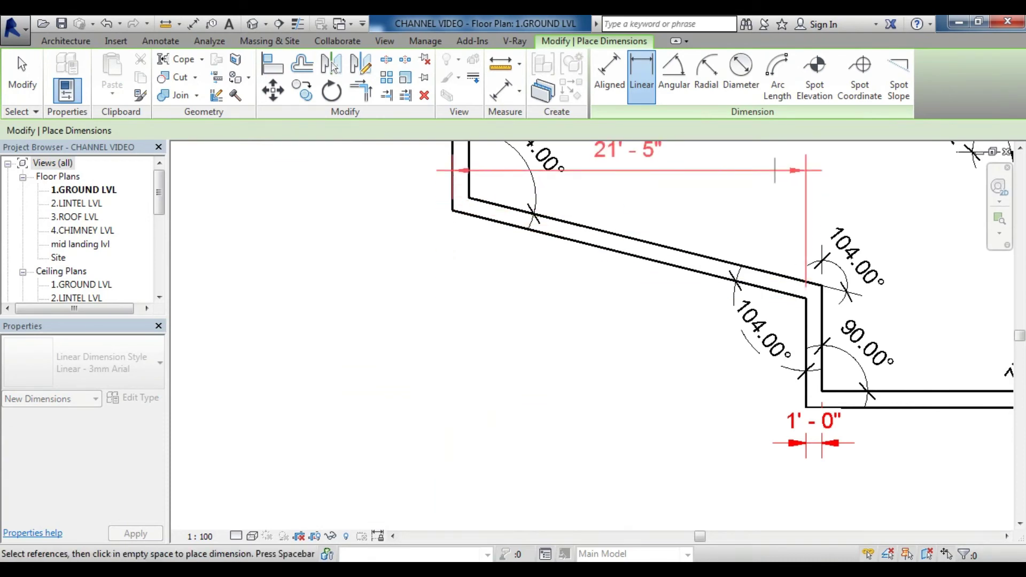
{"action": "left_click", "coordinate": [775, 173]}
Step: Cancel an unwanted duplicate 21'-5" dimension and bring the left wall back into view
{"action": "scroll", "coordinate": [600, 206], "scroll_direction": "down", "scroll_amount": 1}
{"action": "scroll", "coordinate": [545, 273], "scroll_direction": "up", "scroll_amount": 2}
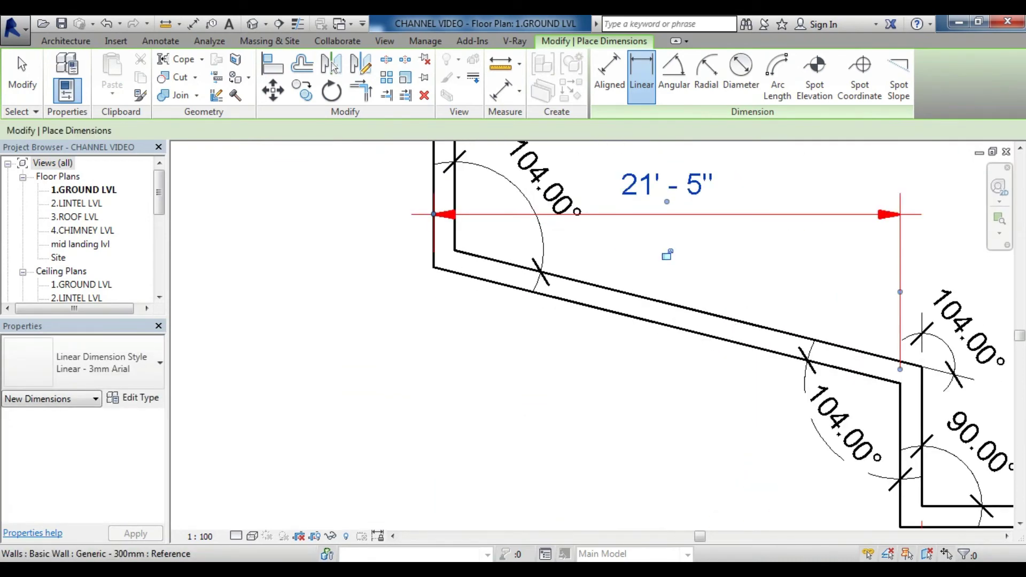
{"action": "left_click", "coordinate": [455, 241]}
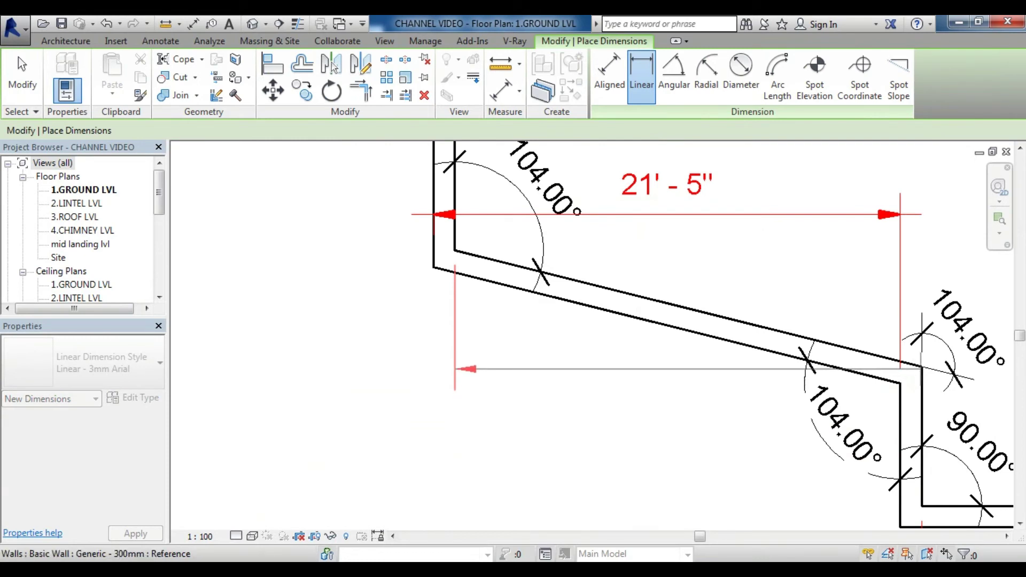
{"action": "left_click", "coordinate": [918, 371]}
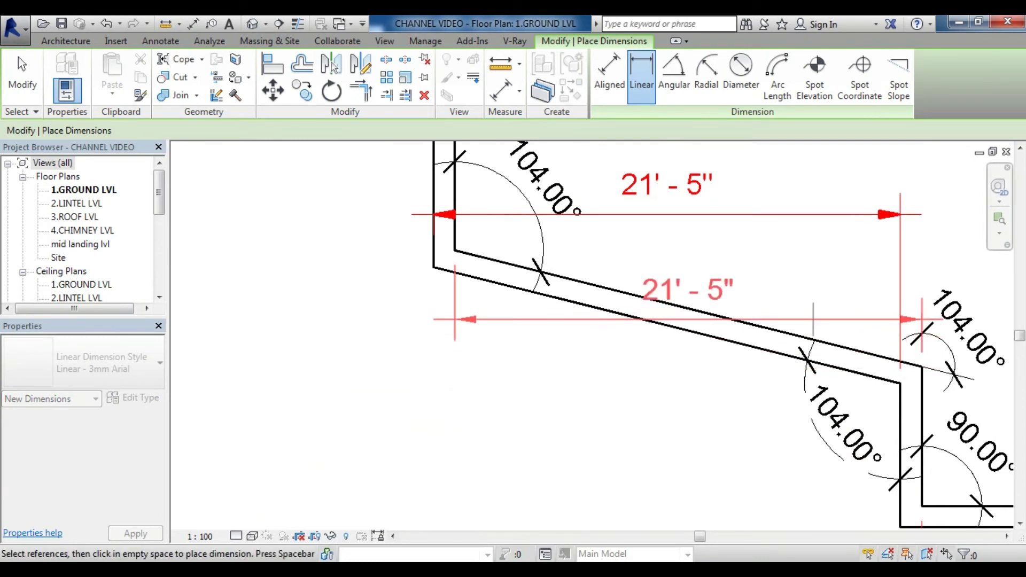
{"action": "key", "text": "Escape"}
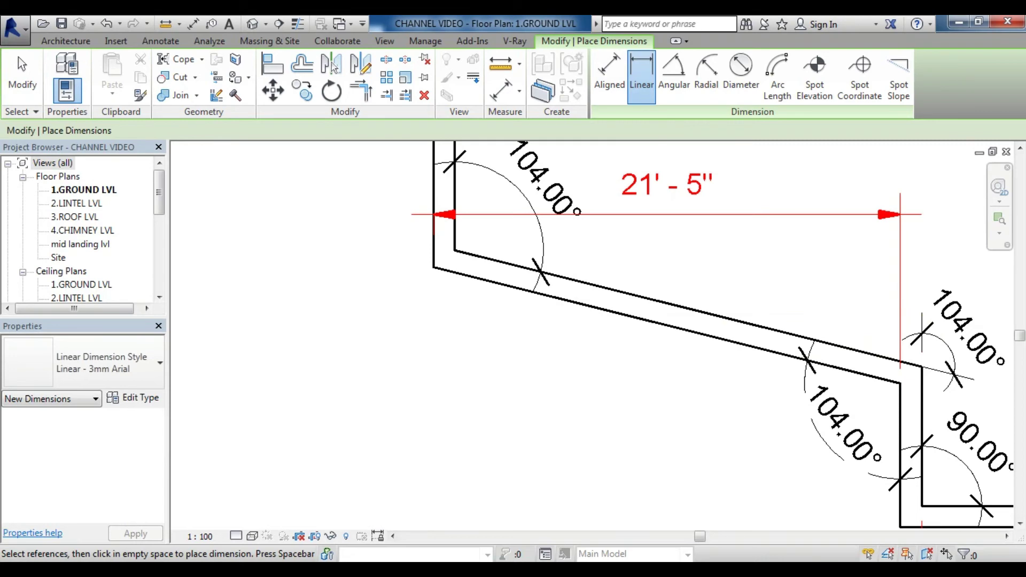
{"action": "scroll", "coordinate": [587, 321], "scroll_direction": "down", "scroll_amount": 1}
{"action": "scroll", "coordinate": [587, 320], "scroll_direction": "down", "scroll_amount": 2}
{"action": "middle_click_drag", "start_coordinate": [588, 267], "coordinate": [600, 435]}
Step: Dimension the full left wall with a vertical 17'-0" dimension
{"action": "left_click", "coordinate": [436, 195]}
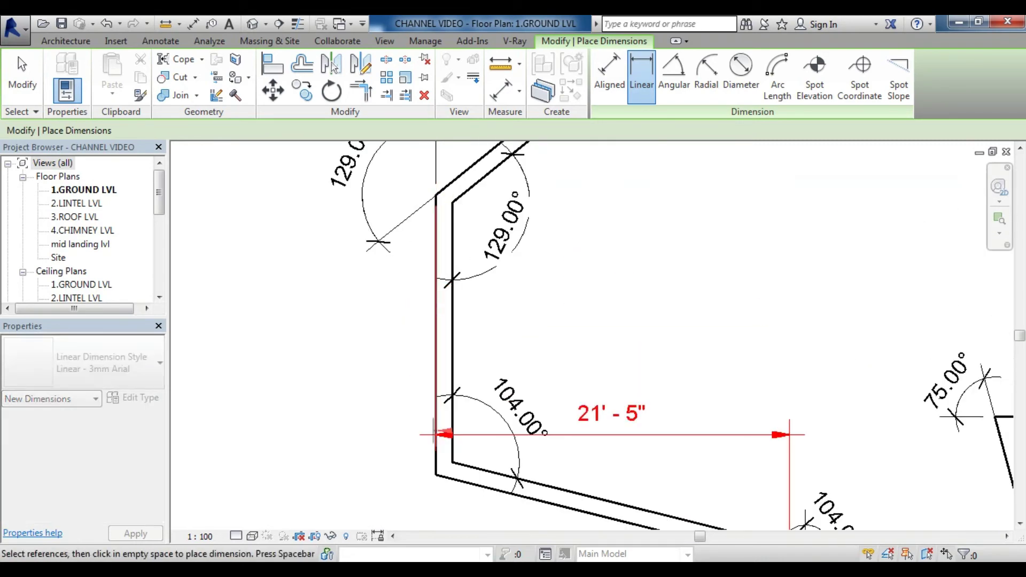
{"action": "left_click", "coordinate": [436, 475]}
{"action": "left_click", "coordinate": [334, 320]}
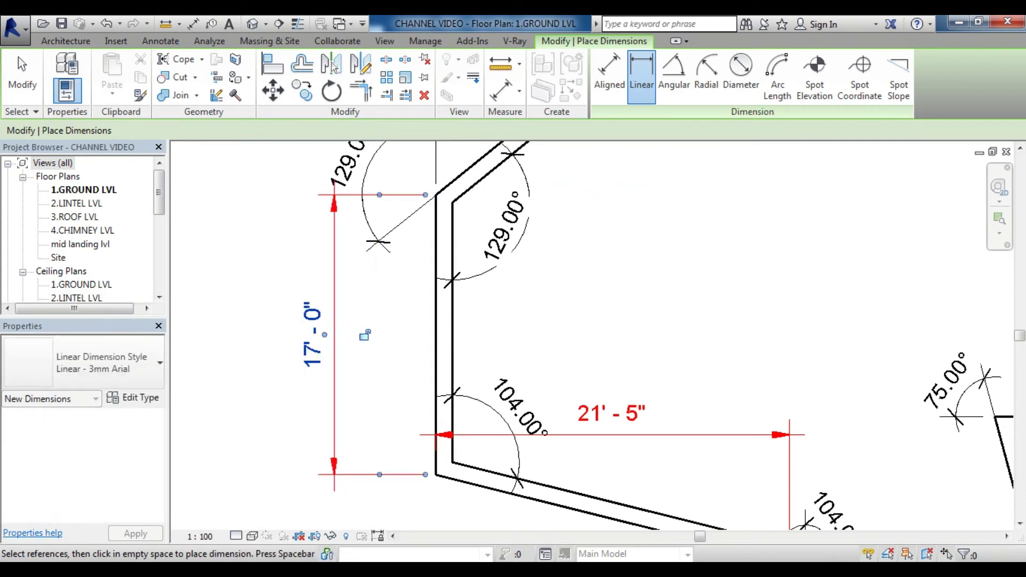
{"action": "scroll", "coordinate": [342, 160], "scroll_direction": "down", "scroll_amount": 1}
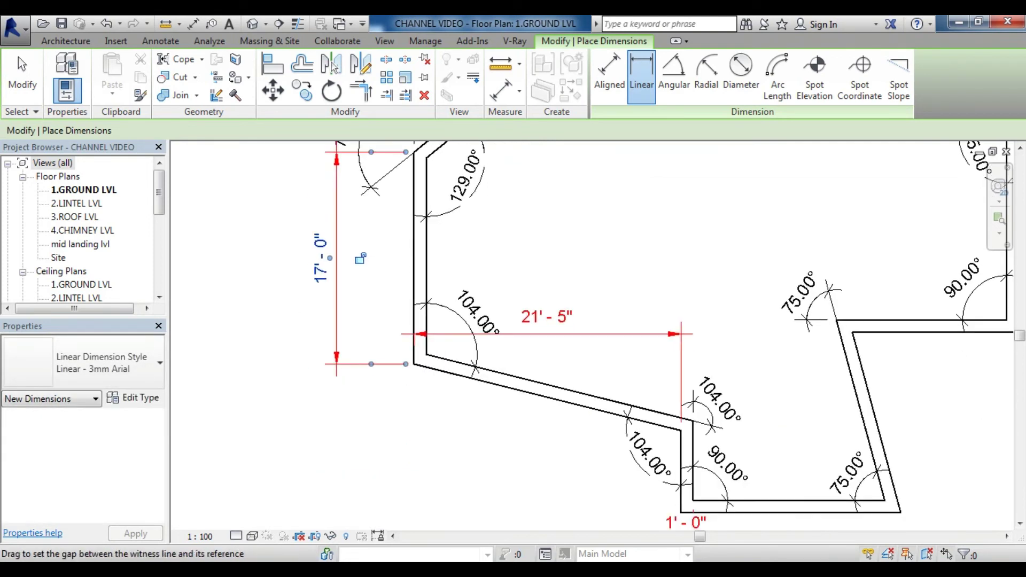
Step: Dimension the lower wall step with a vertical 6'-7 1/2" dimension
{"action": "left_click", "coordinate": [688, 455]}
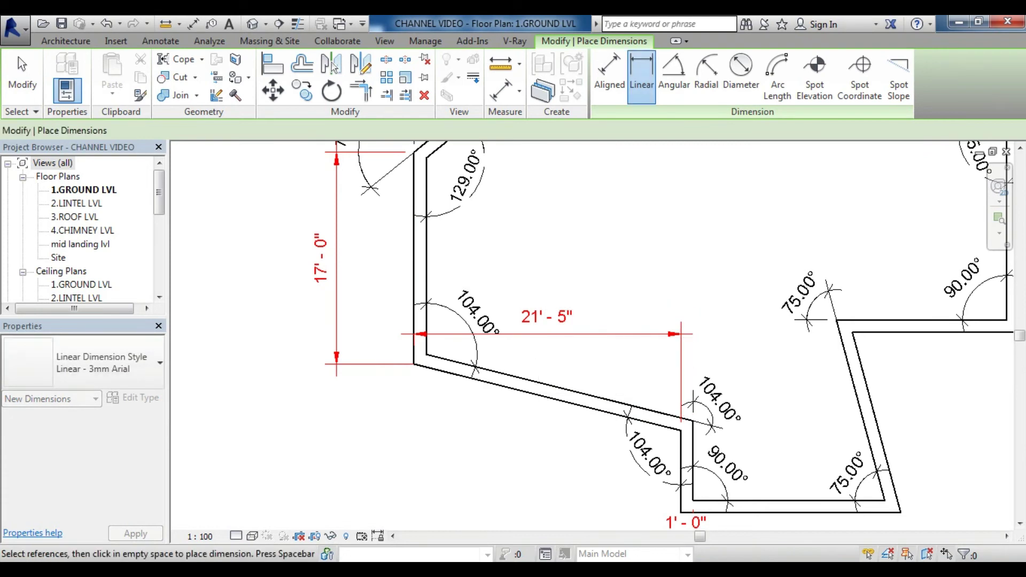
{"action": "scroll", "coordinate": [663, 442], "scroll_direction": "up", "scroll_amount": 1}
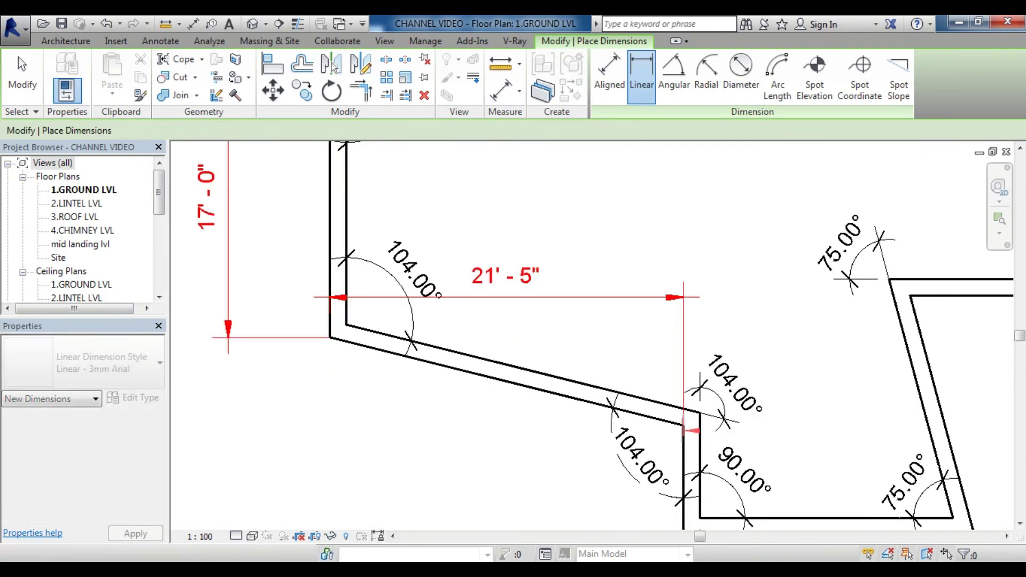
{"action": "middle_click_drag", "start_coordinate": [682, 515], "coordinate": [677, 469]}
{"action": "left_click", "coordinate": [678, 378]}
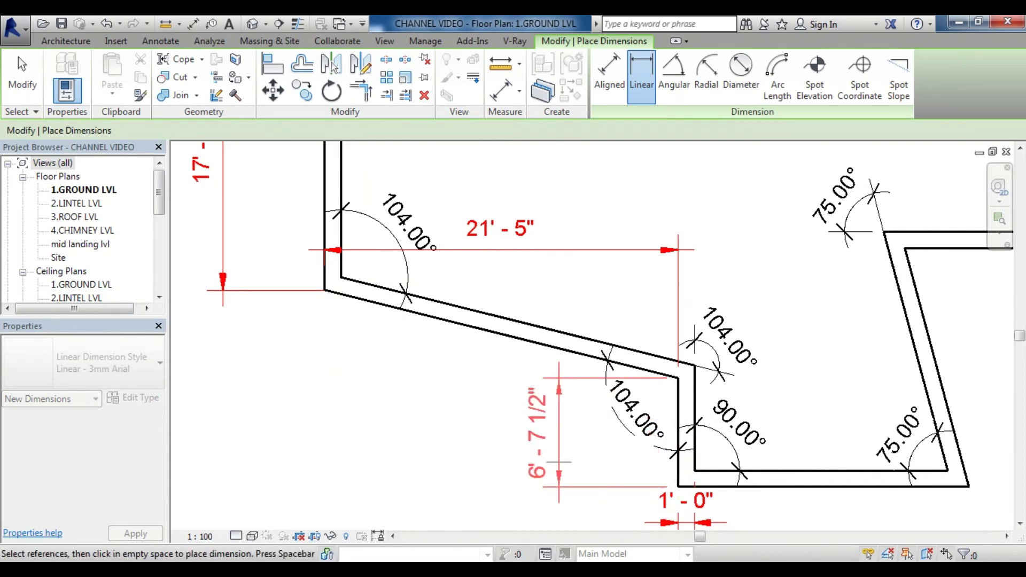
{"action": "left_click", "coordinate": [545, 433]}
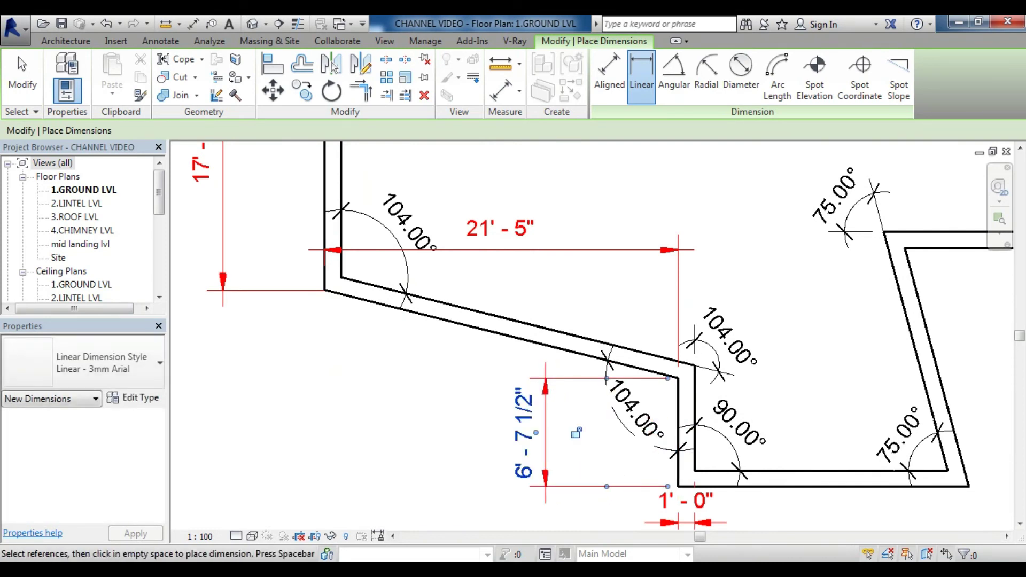
Step: Zoom around to review the dimensioned outline, then switch to angular dimensions
{"action": "scroll", "coordinate": [614, 454], "scroll_direction": "down", "scroll_amount": 2}
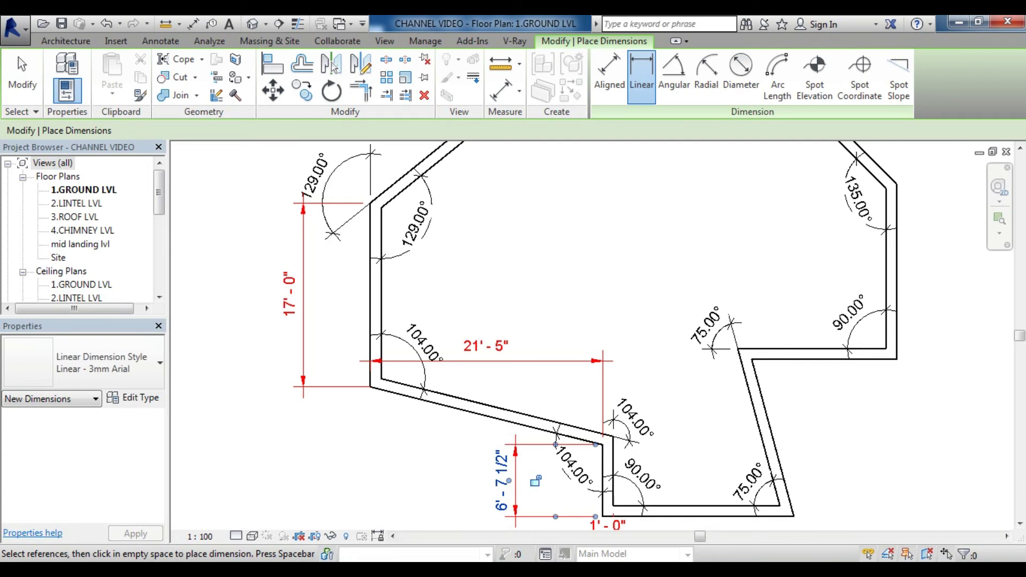
{"action": "scroll", "coordinate": [622, 349], "scroll_direction": "down", "scroll_amount": 4}
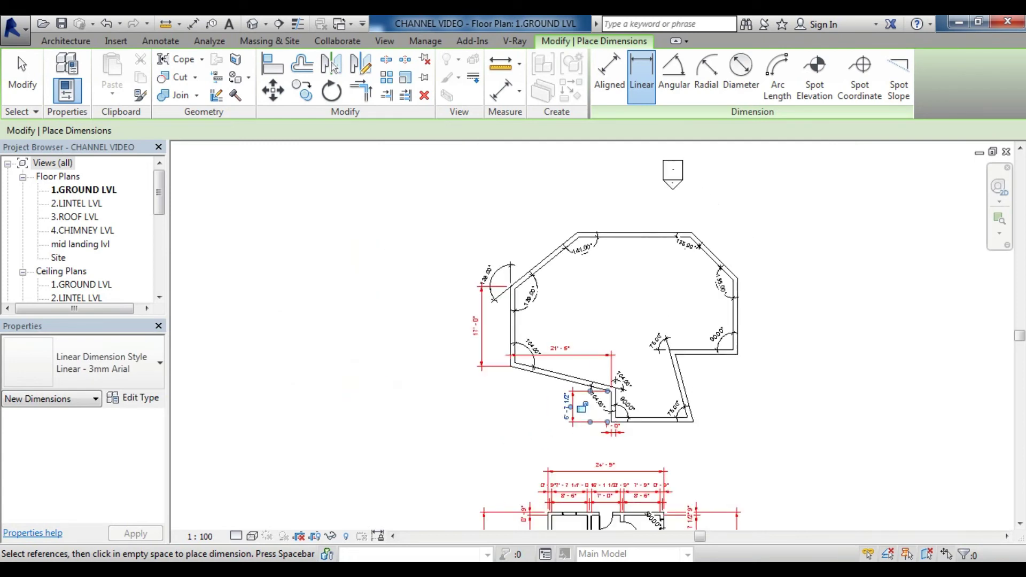
{"action": "scroll", "coordinate": [651, 349], "scroll_direction": "up", "scroll_amount": 3}
{"action": "scroll", "coordinate": [651, 350], "scroll_direction": "up", "scroll_amount": 2}
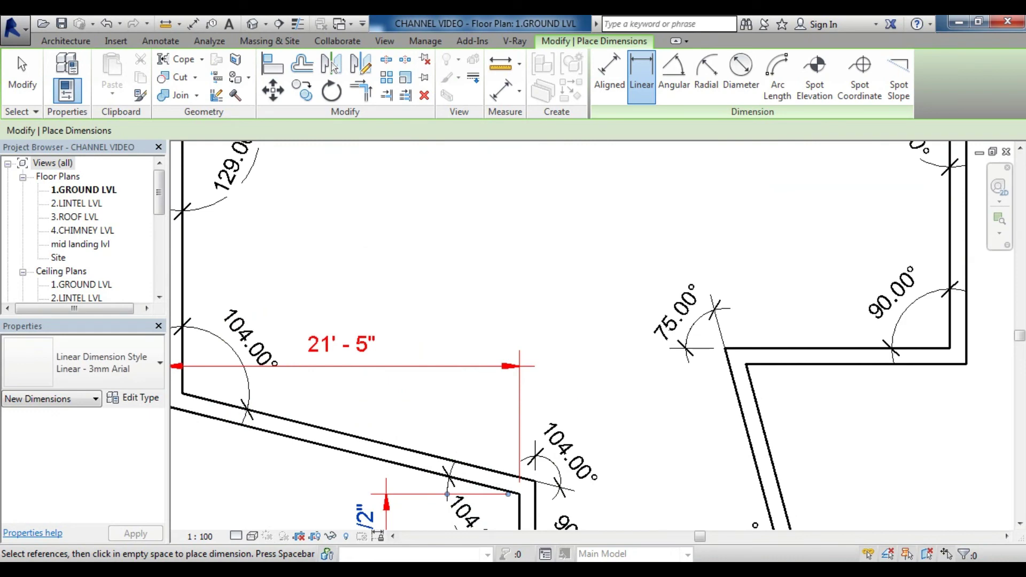
{"action": "scroll", "coordinate": [607, 297], "scroll_direction": "down", "scroll_amount": 2}
{"action": "scroll", "coordinate": [607, 298], "scroll_direction": "down", "scroll_amount": 2}
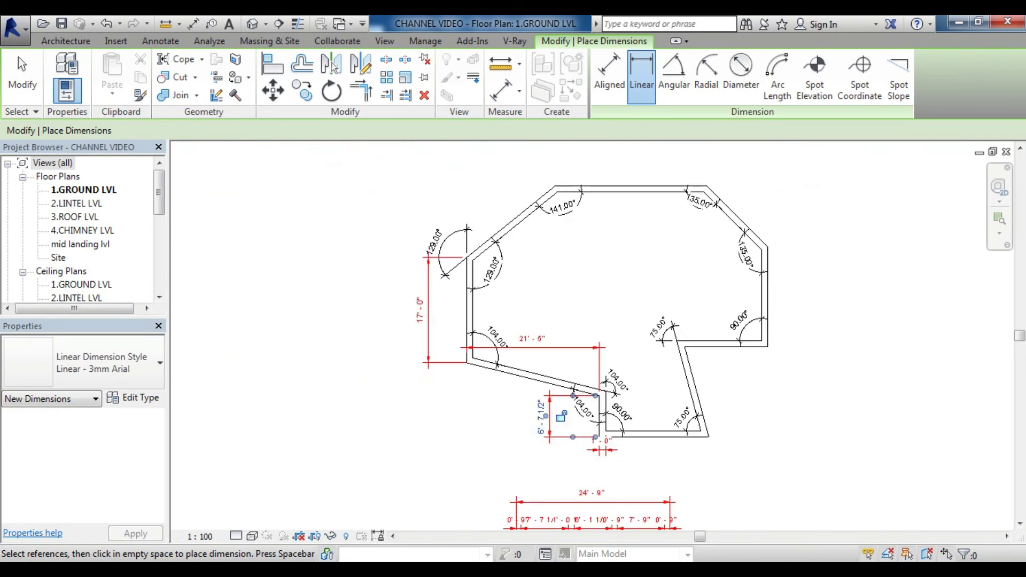
{"action": "scroll", "coordinate": [609, 355], "scroll_direction": "up", "scroll_amount": 2}
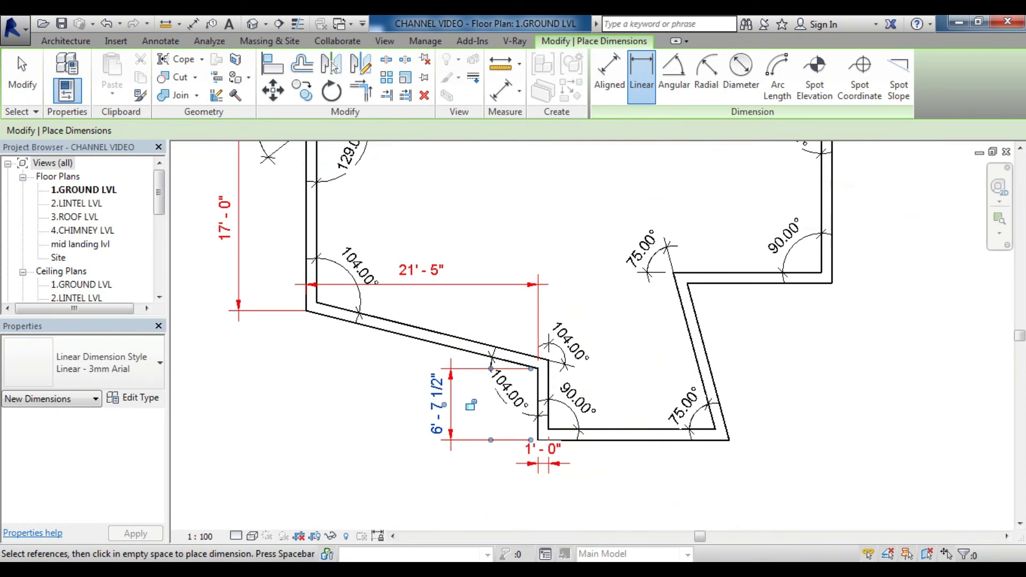
{"action": "scroll", "coordinate": [513, 332], "scroll_direction": "down", "scroll_amount": 1}
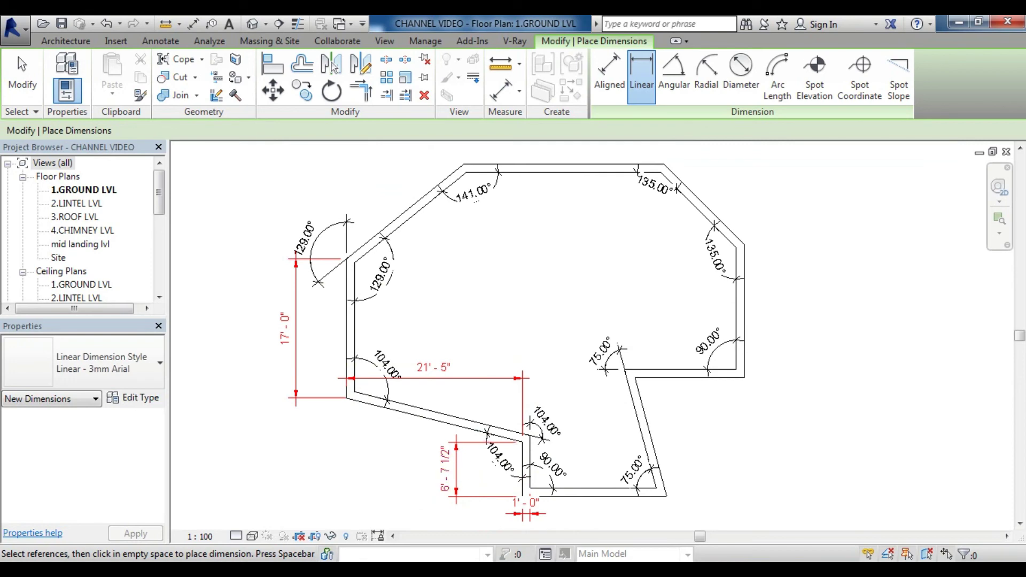
{"action": "left_click", "coordinate": [673, 75]}
{"action": "left_click", "coordinate": [133, 397]}
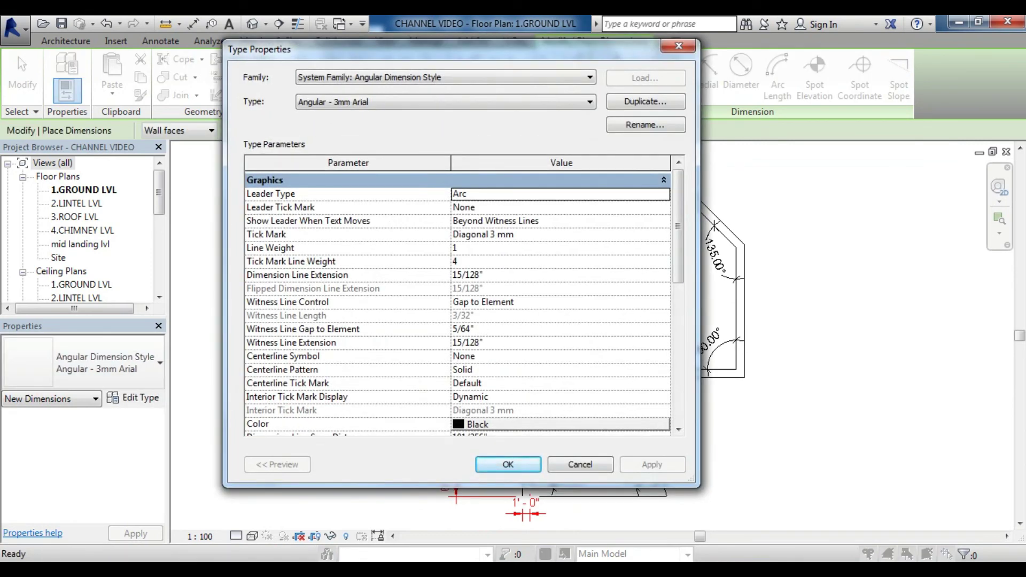
{"action": "scroll", "coordinate": [457, 299], "scroll_direction": "down", "scroll_amount": 5}
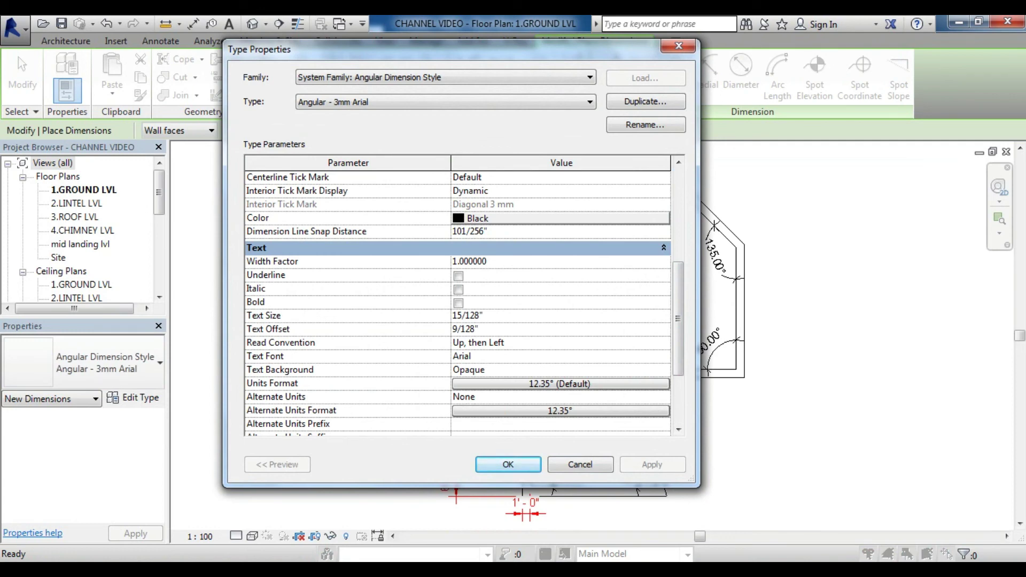
{"action": "left_click", "coordinate": [561, 218]}
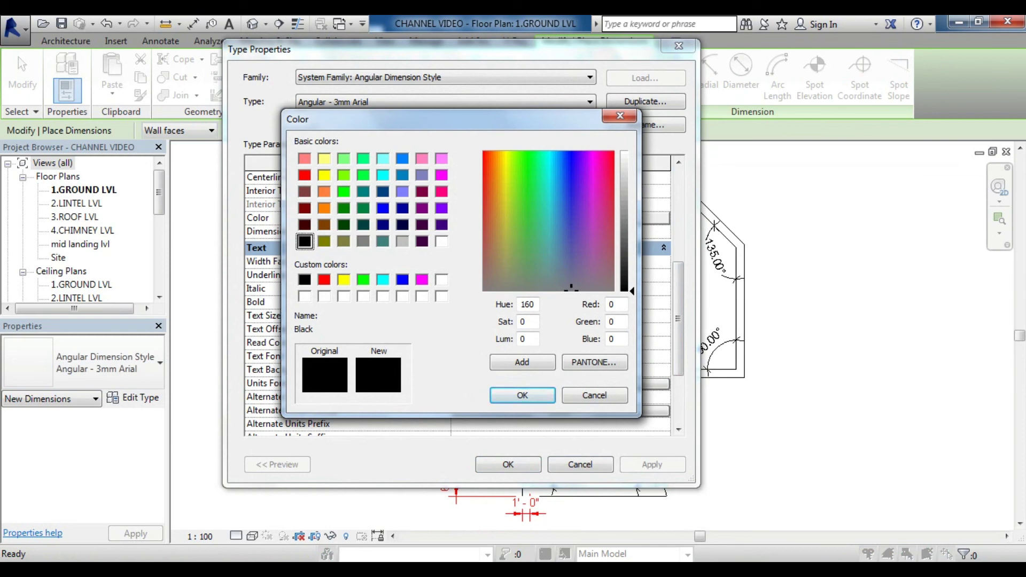
{"action": "key", "text": "Return"}
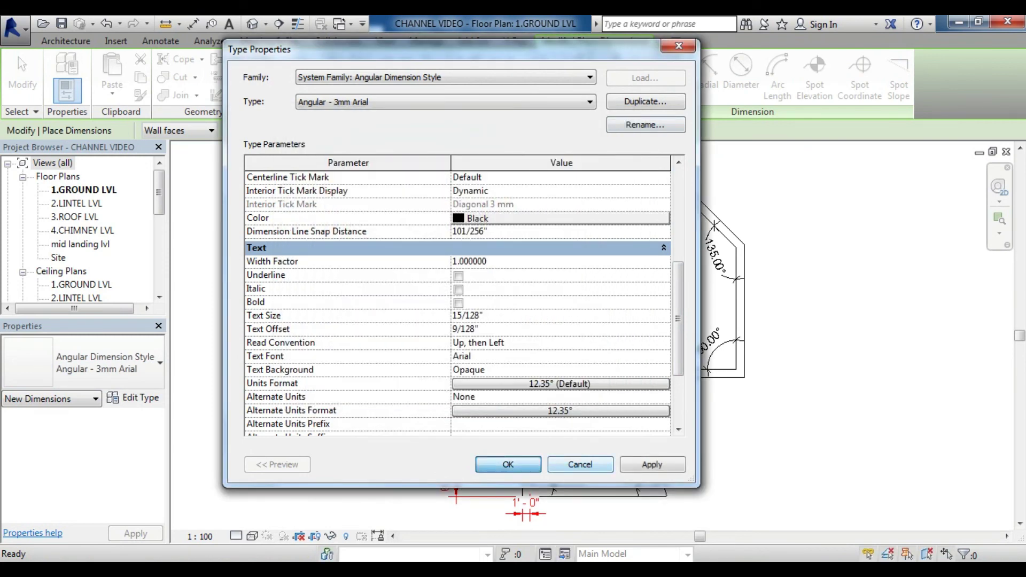
{"action": "key", "text": "Return"}
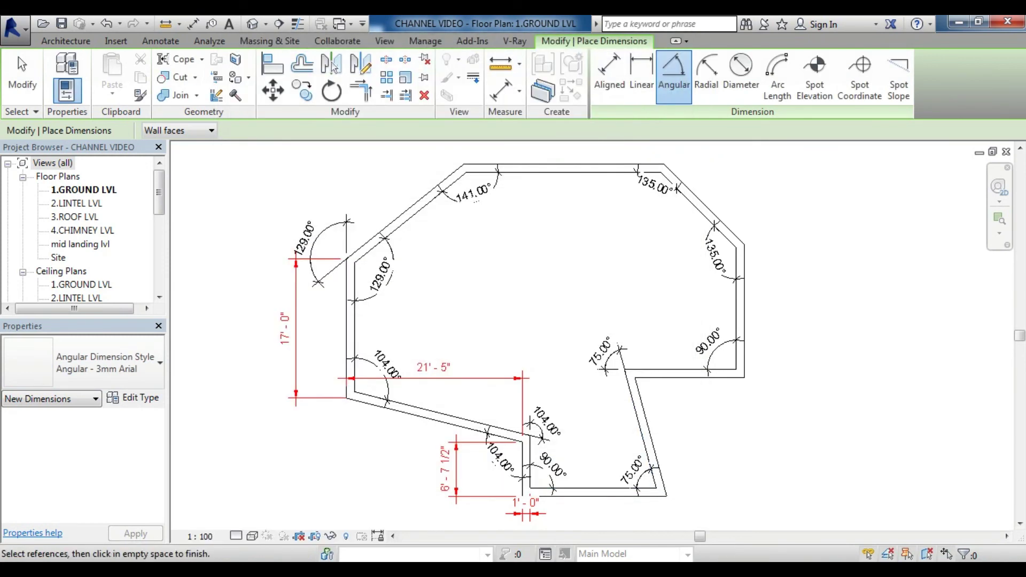
{"action": "scroll", "coordinate": [648, 195], "scroll_direction": "down", "scroll_amount": 3}
{"action": "middle_click_drag", "start_coordinate": [648, 195], "coordinate": [950, 476]}
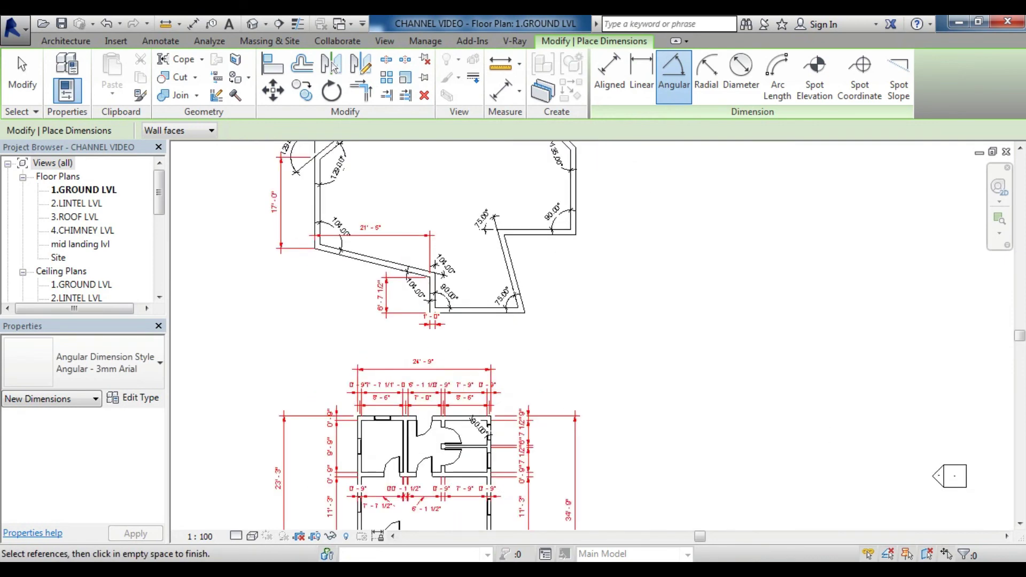
{"action": "scroll", "coordinate": [396, 312], "scroll_direction": "up", "scroll_amount": 2}
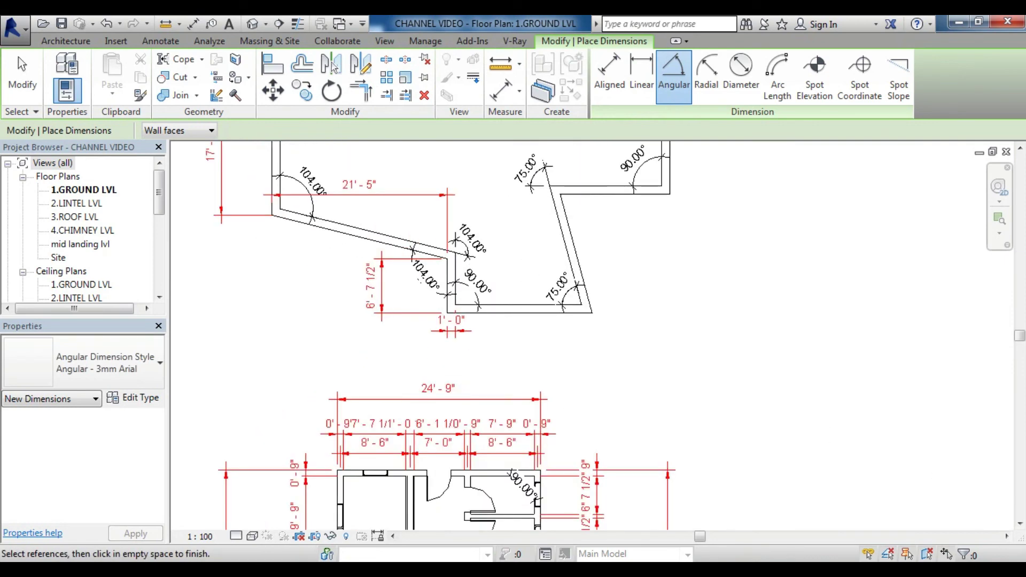